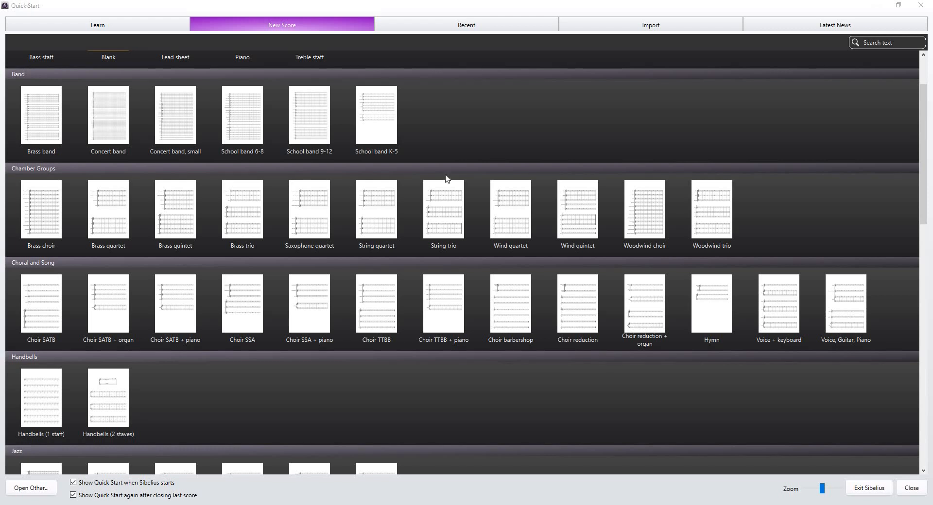
# Step: Look through the new-score templates, from Common and Band to Orchestral, Orff Instruments, and Rock and Pop
pyautogui.scroll(2, 684, 207)
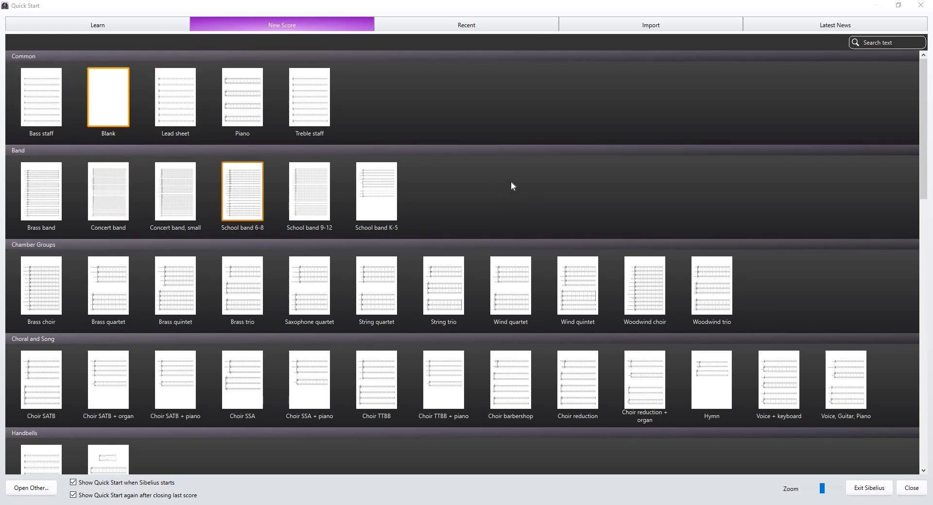
pyautogui.scroll(-2, 512, 179)
pyautogui.scroll(-5, 512, 181)
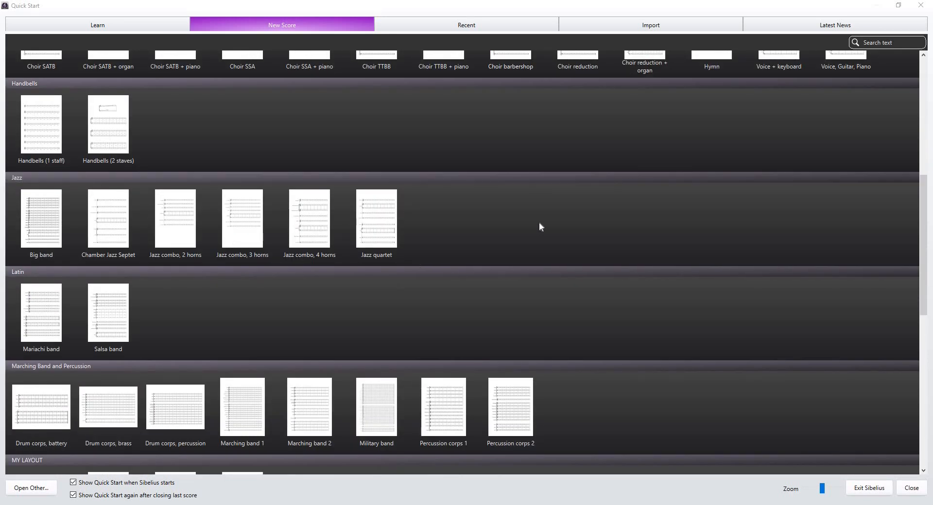
pyautogui.scroll(-2, 538, 225)
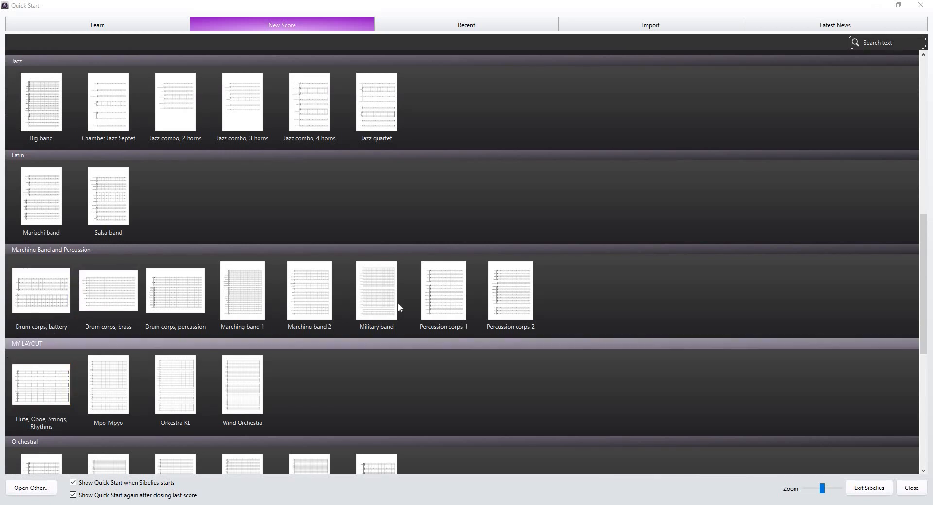
pyautogui.scroll(-3, 400, 307)
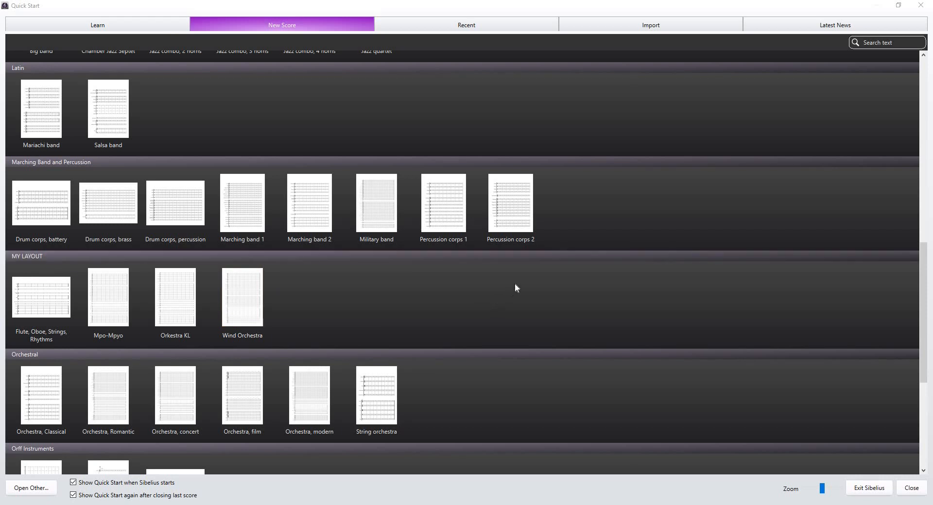
pyautogui.scroll(-1, 517, 286)
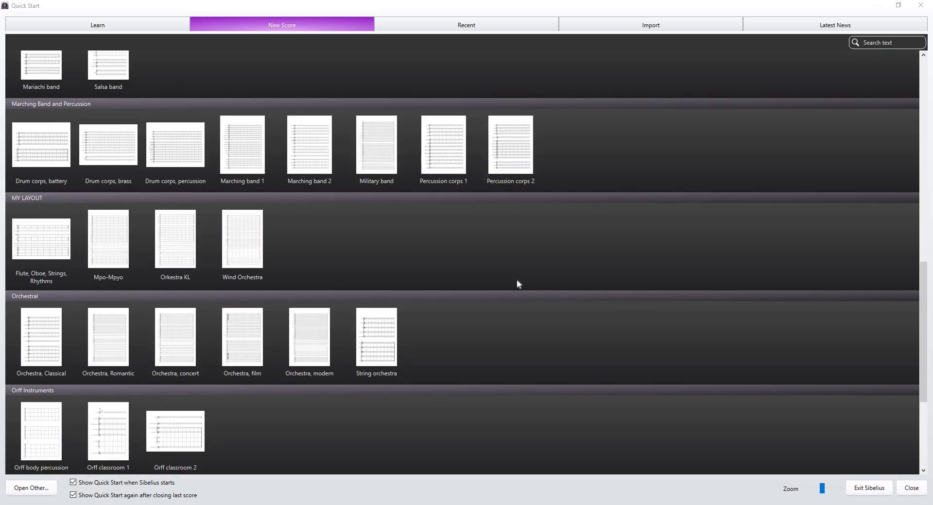
pyautogui.scroll(-1, 517, 284)
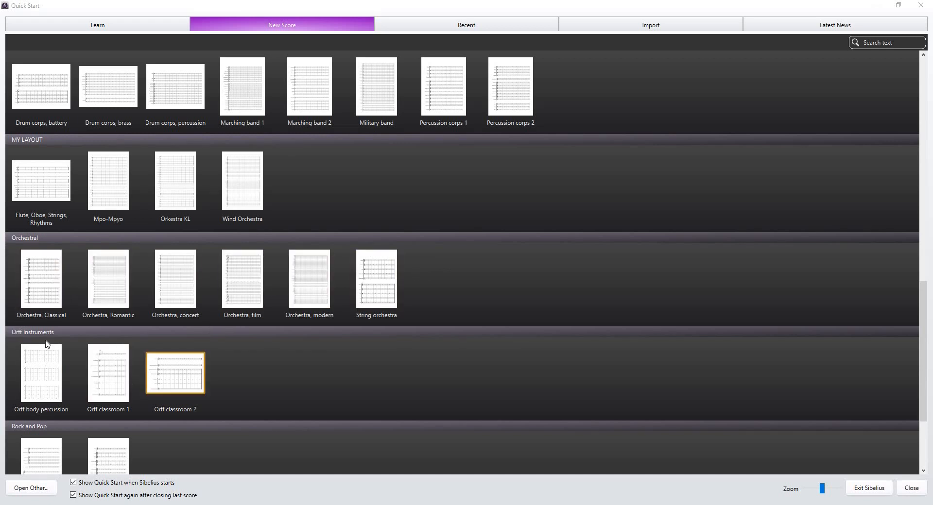
pyautogui.scroll(-1, 342, 379)
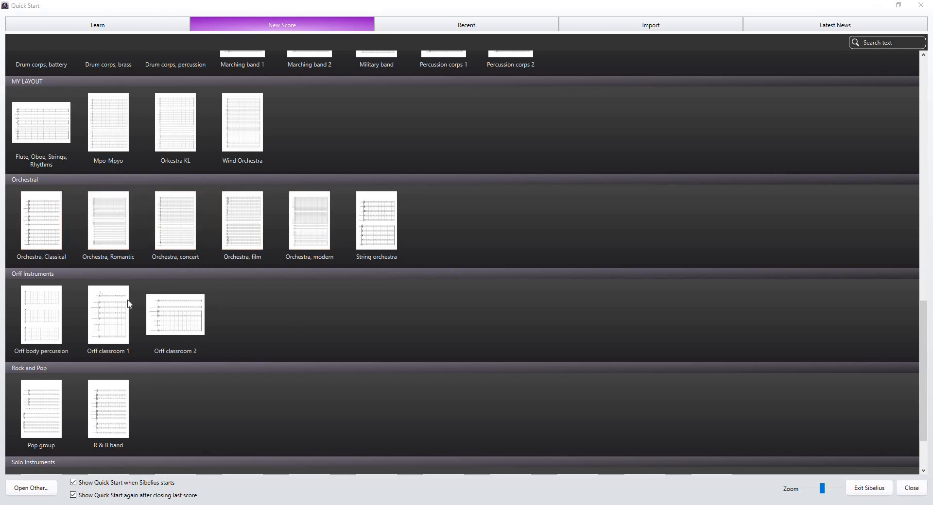
pyautogui.scroll(2, 519, 289)
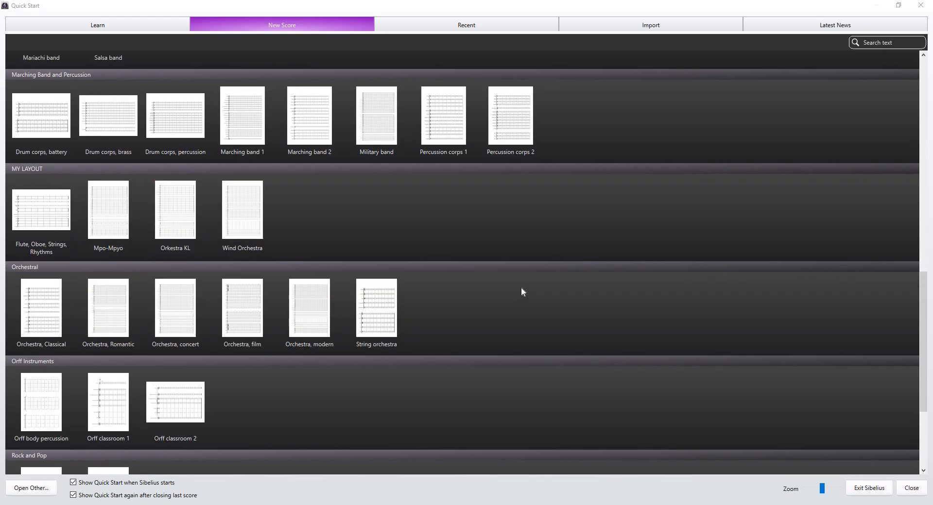
pyautogui.scroll(10, 523, 290)
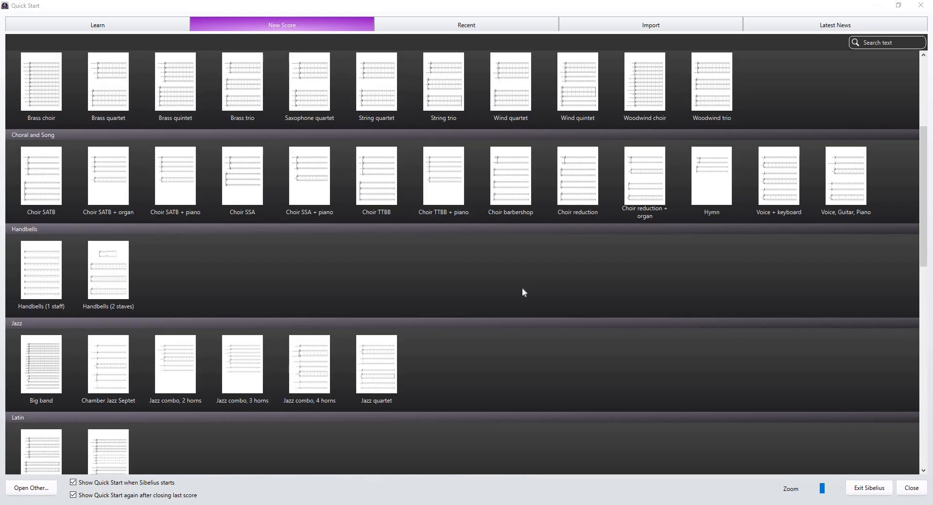
pyautogui.scroll(5, 523, 284)
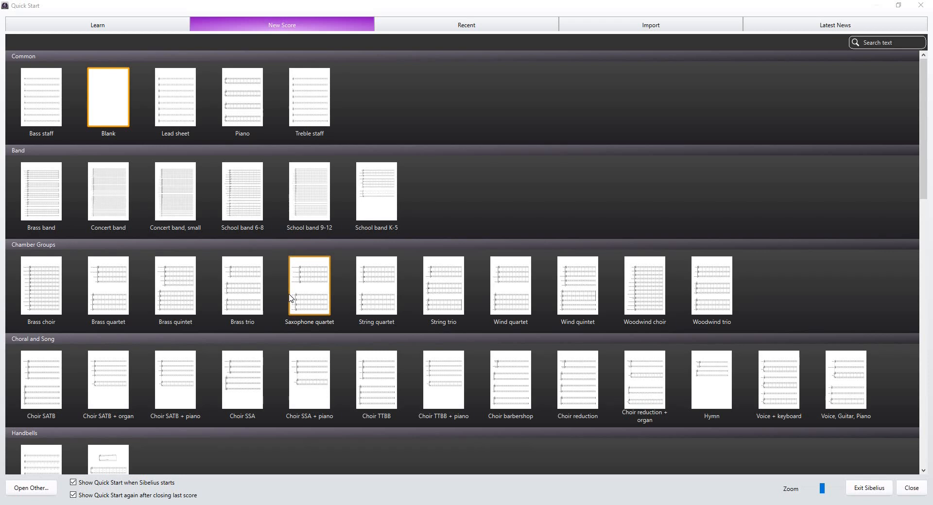
# Step: Create a new score from the Blank template, keeping the default document setup
pyautogui.doubleClick(118, 104)
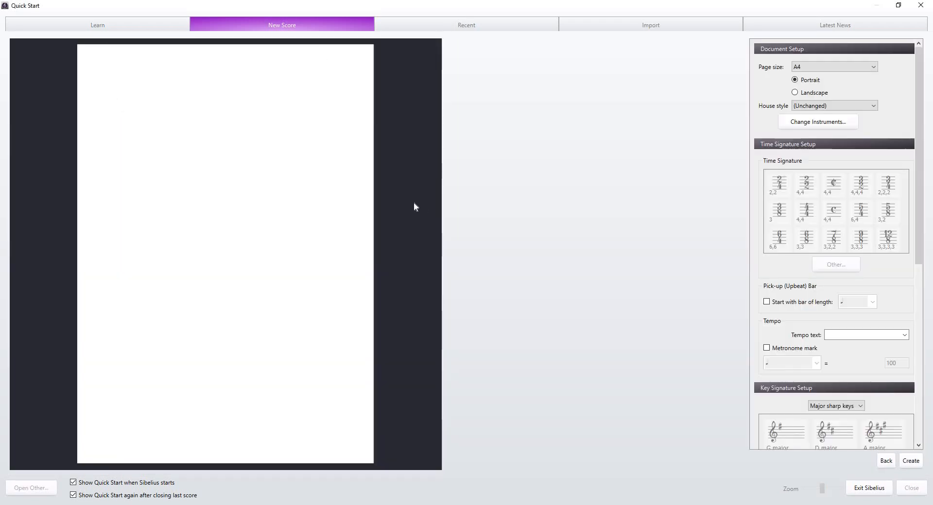
pyautogui.click(911, 460)
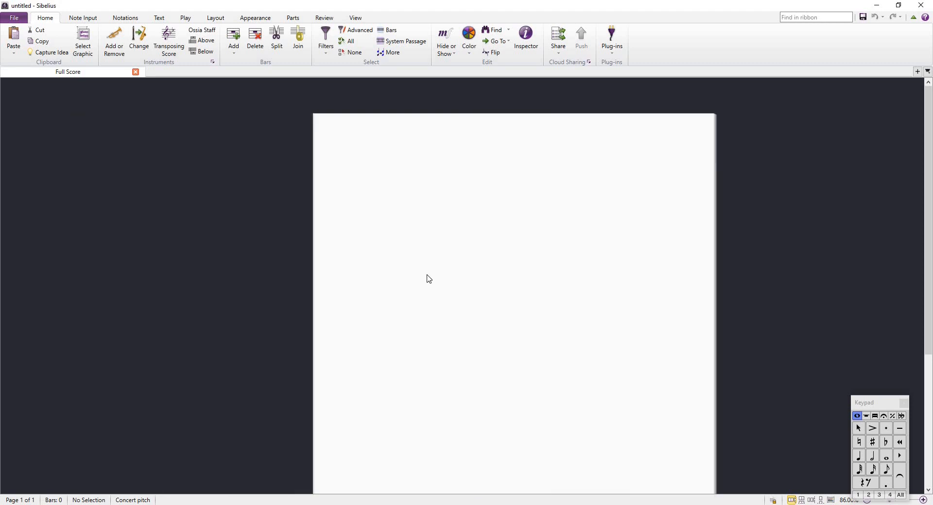
# Step: View the blank page at different zoom levels and pan it vertically and sideways
pyautogui.scroll(3, 427, 276)
pyautogui.scroll(-2, 427, 276)
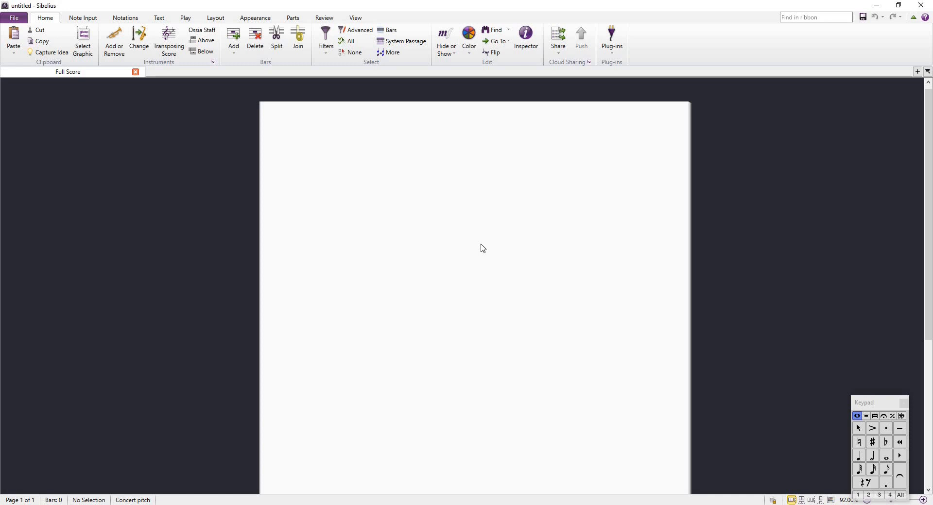
pyautogui.keyDown('ctrl'); pyautogui.scroll(5, 486, 226); pyautogui.keyUp('ctrl')
pyautogui.keyDown('ctrl'); pyautogui.scroll(-4, 488, 221); pyautogui.keyUp('ctrl')
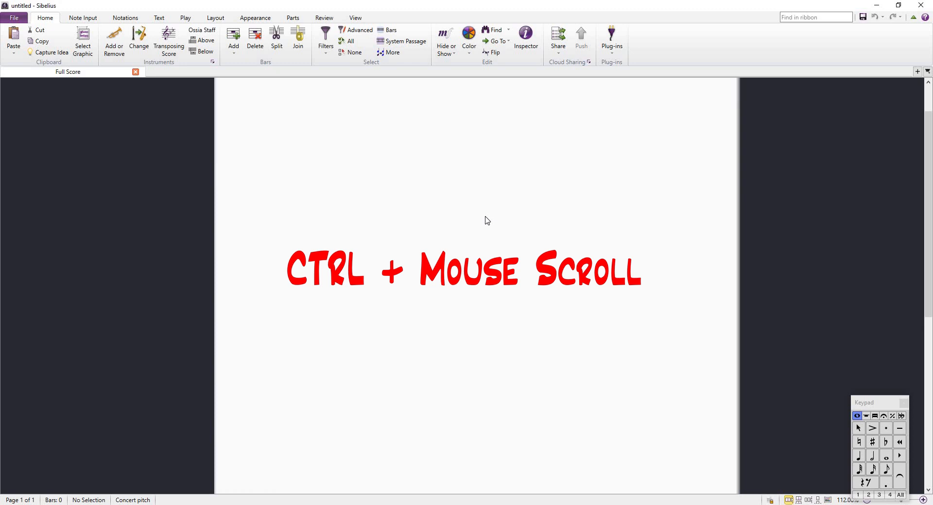
pyautogui.keyDown('shift'); pyautogui.hscroll(-3, 501, 215); pyautogui.keyUp('shift')
pyautogui.keyDown('shift'); pyautogui.hscroll(5, 501, 214); pyautogui.keyUp('shift')
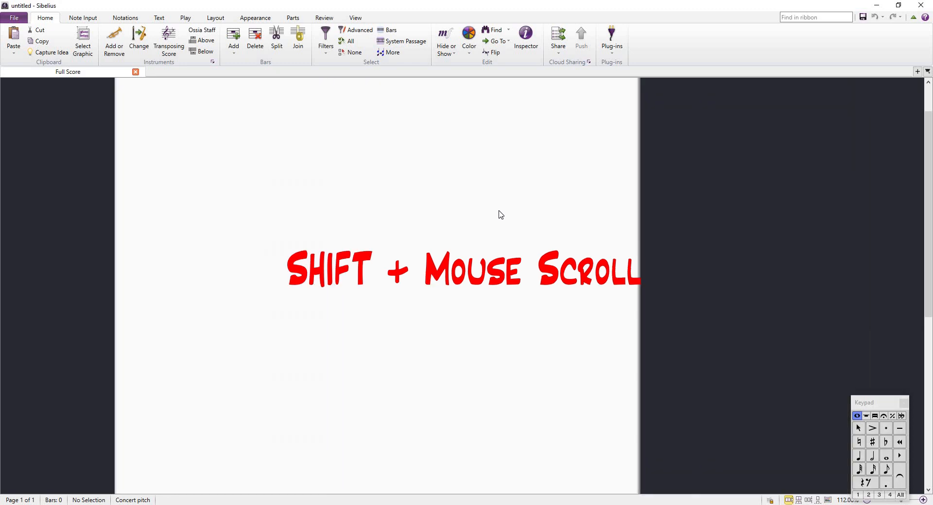
pyautogui.keyDown('shift'); pyautogui.hscroll(-4, 500, 215); pyautogui.keyUp('shift')
pyautogui.keyDown('shift'); pyautogui.hscroll(3, 501, 215); pyautogui.keyUp('shift')
pyautogui.keyDown('shift'); pyautogui.hscroll(3, 500, 215); pyautogui.keyUp('shift')
pyautogui.keyDown('shift'); pyautogui.hscroll(-2, 498, 214); pyautogui.keyUp('shift')
pyautogui.keyDown('shift'); pyautogui.hscroll(-3, 506, 199); pyautogui.keyUp('shift')
pyautogui.keyDown('shift'); pyautogui.hscroll(3, 508, 195); pyautogui.keyUp('shift')
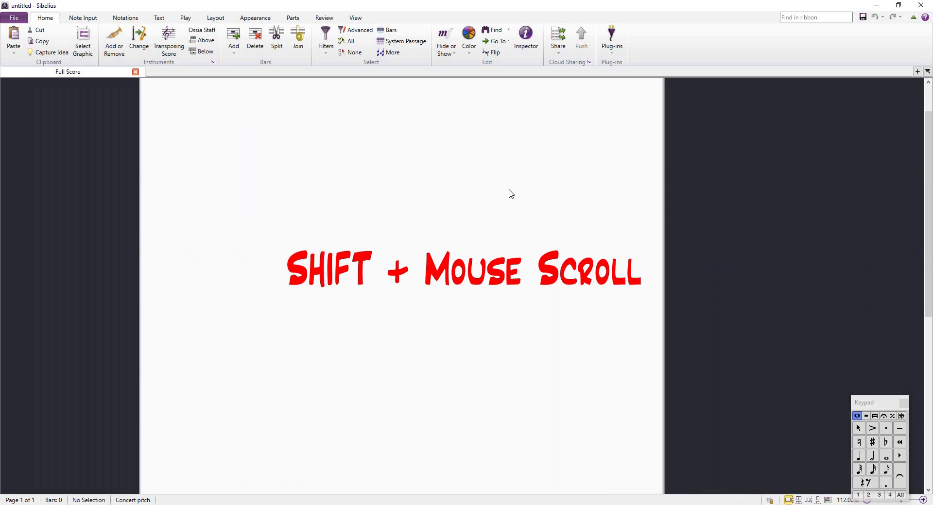
pyautogui.keyDown('ctrl'); pyautogui.scroll(-1, 510, 194); pyautogui.keyUp('ctrl')
pyautogui.keyDown('ctrl'); pyautogui.scroll(1, 511, 193); pyautogui.keyUp('ctrl')
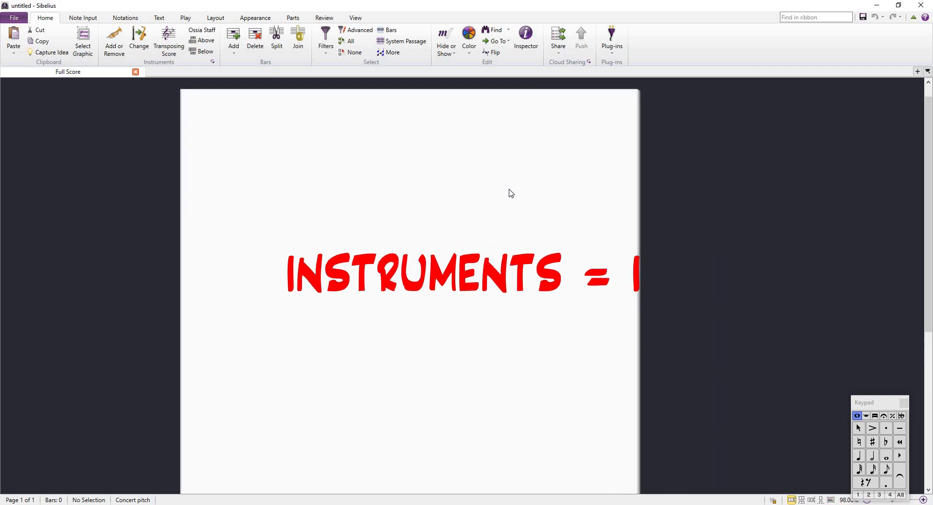
# Step: Open the instrument setup, find Piano and add it to the empty score
pyautogui.press('i')
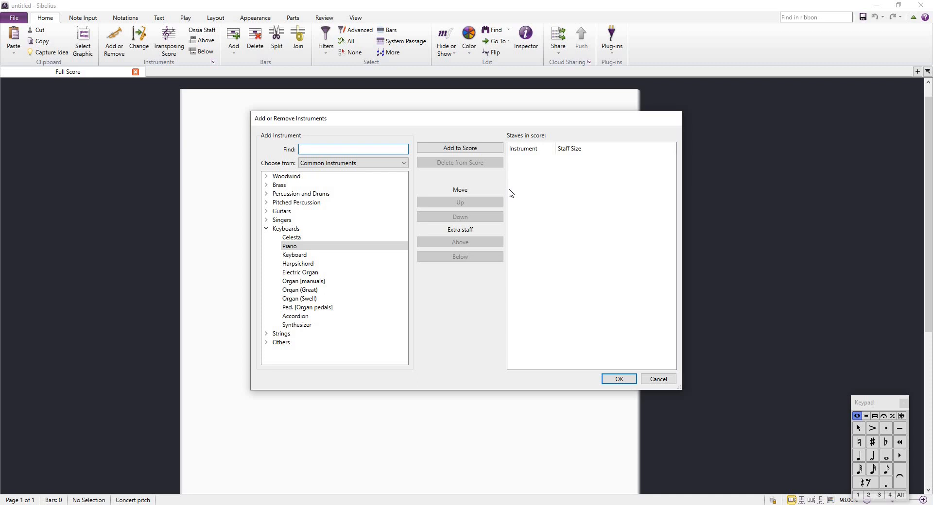
pyautogui.click(362, 154)
pyautogui.write('piano')
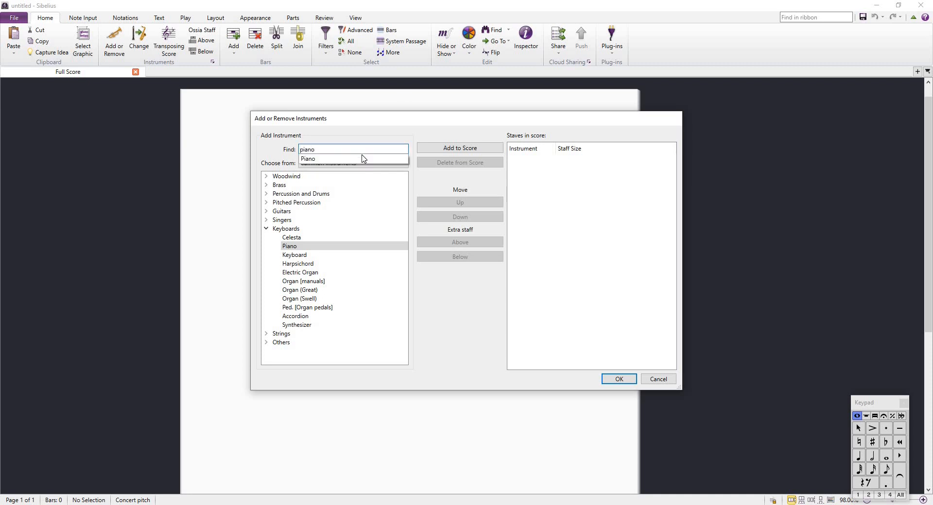
pyautogui.click(336, 161)
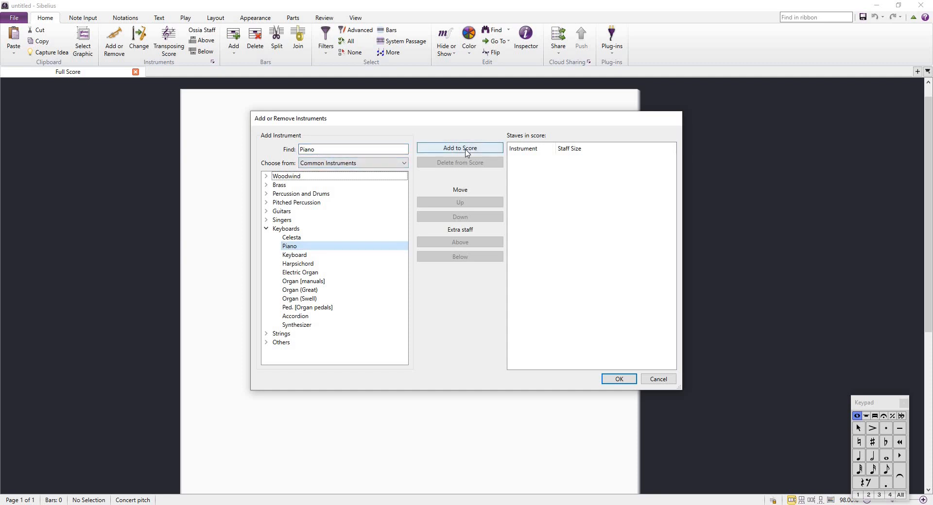
pyautogui.click(467, 151)
# Step: Find Electric Bass [notation] among the common instruments and add it to the score
pyautogui.click(324, 150)
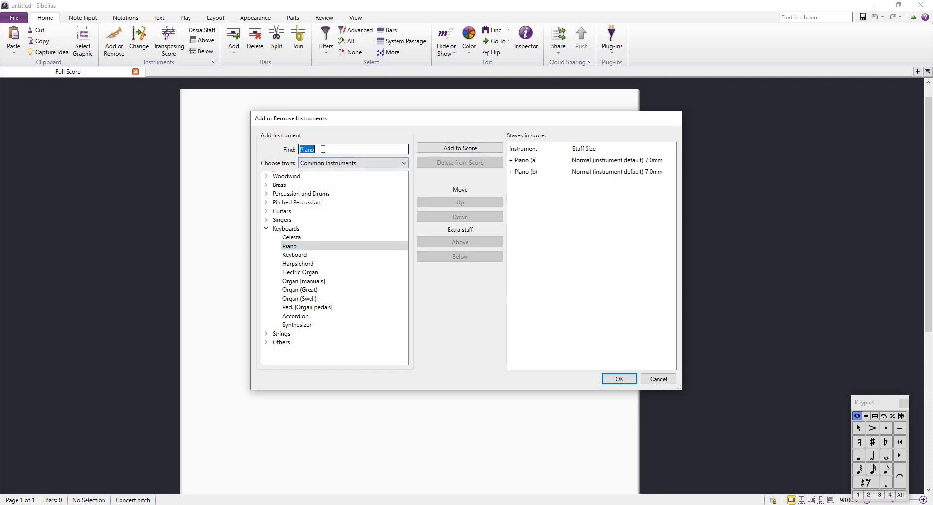
pyautogui.write('electric bsas')
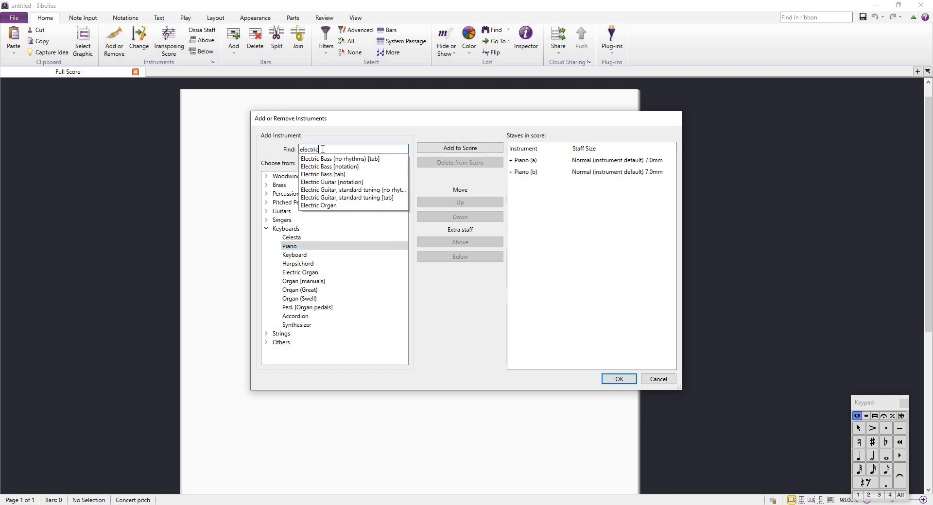
pyautogui.press('BackSpace')
pyautogui.press('BackSpace')
pyautogui.press('BackSpace')
pyautogui.write('ass')
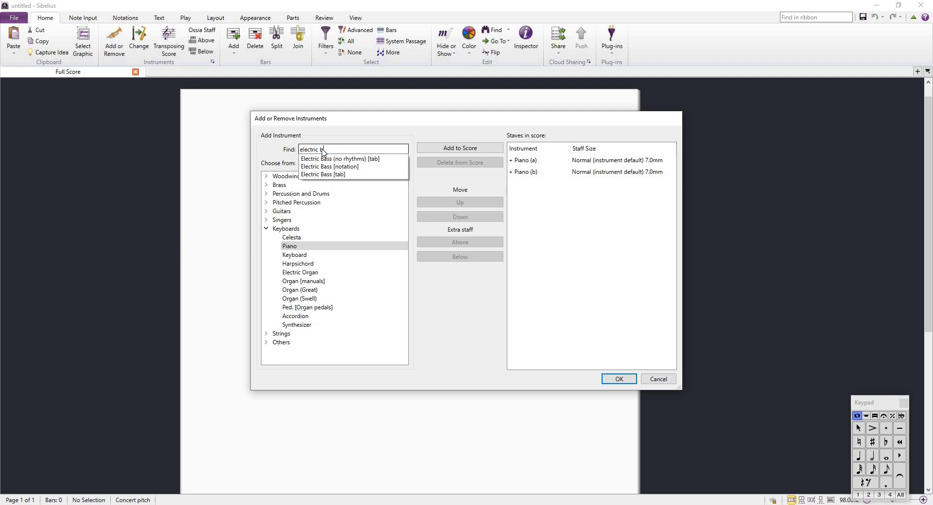
pyautogui.click(342, 166)
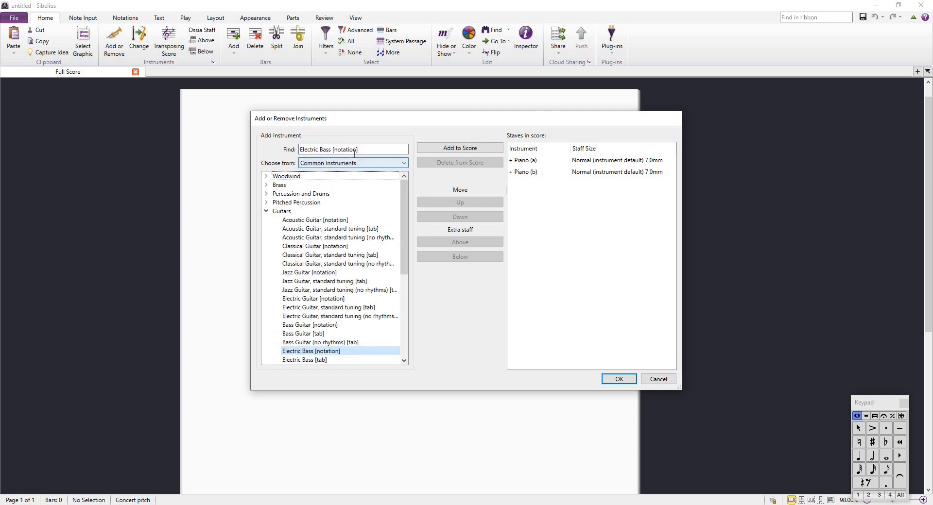
pyautogui.click(459, 148)
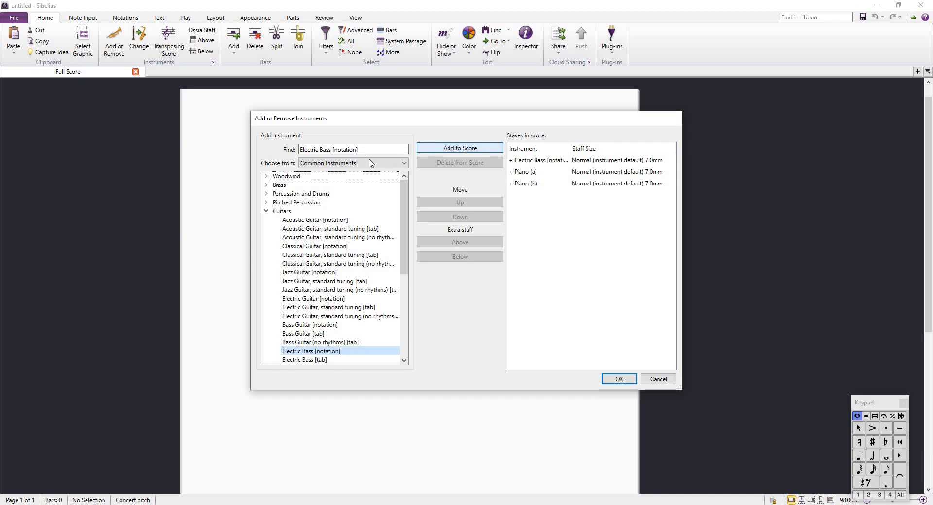
# Step: Find the Drum Set (Rock) among the common instruments and add it to the score
pyautogui.moveTo(359, 149); pyautogui.dragTo(206, 159)
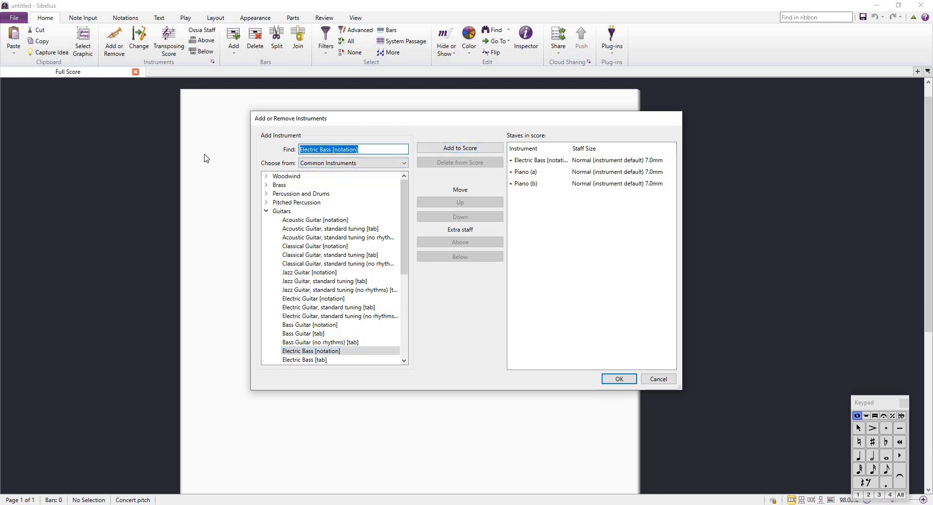
pyautogui.write('Drums')
pyautogui.press('BackSpace')
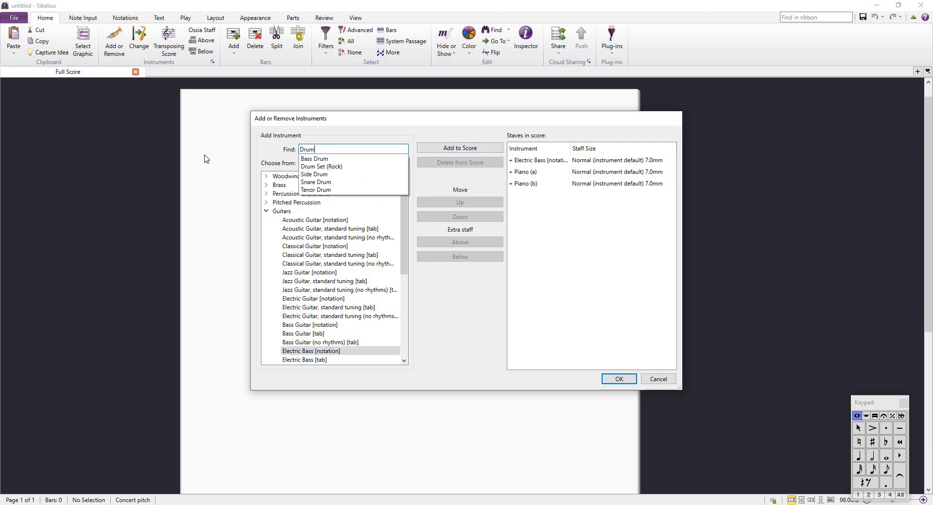
pyautogui.click(327, 167)
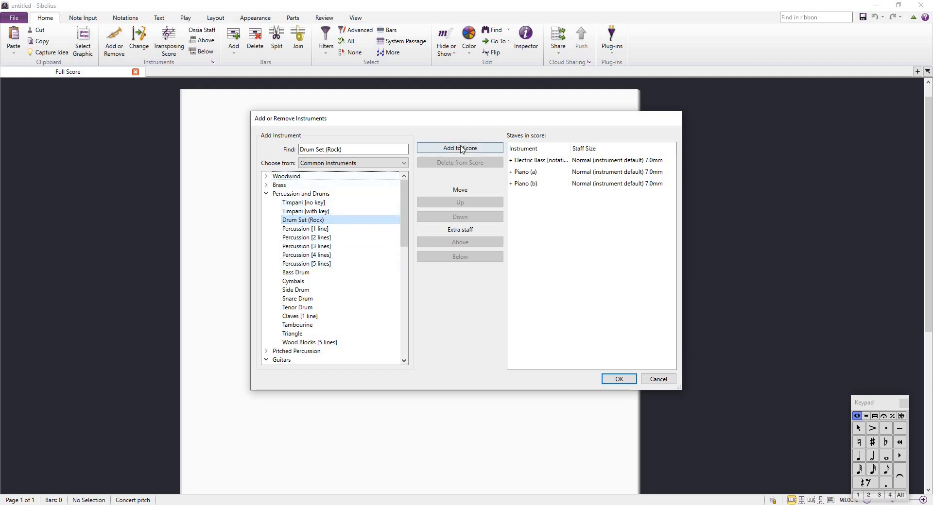
pyautogui.click(461, 147)
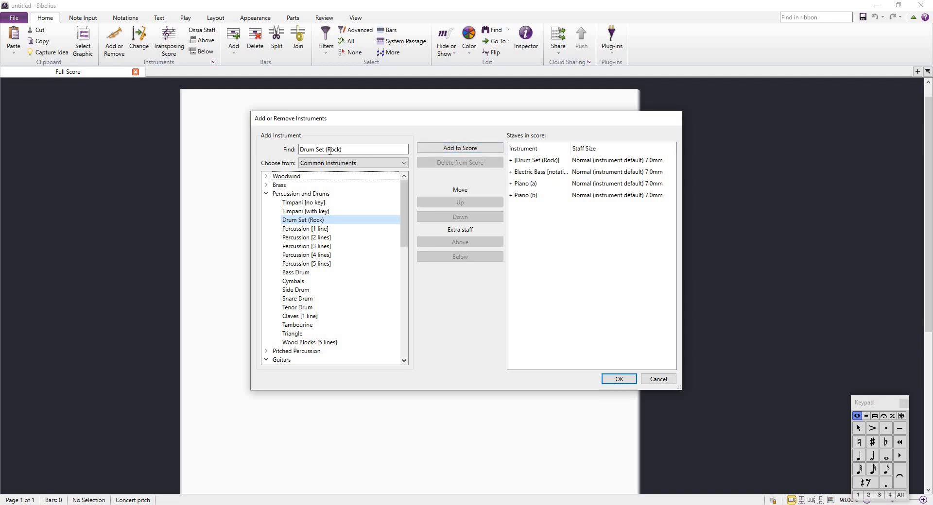
# Step: Find Electric Guitar [notation] among the common instruments and add it to the score
pyautogui.moveTo(345, 150); pyautogui.dragTo(228, 146)
pyautogui.write('electric')
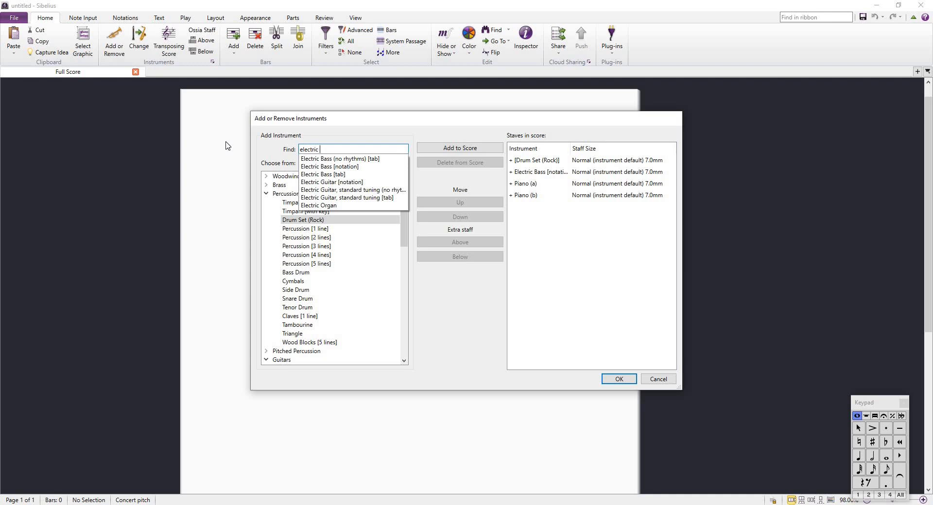
pyautogui.click(355, 183)
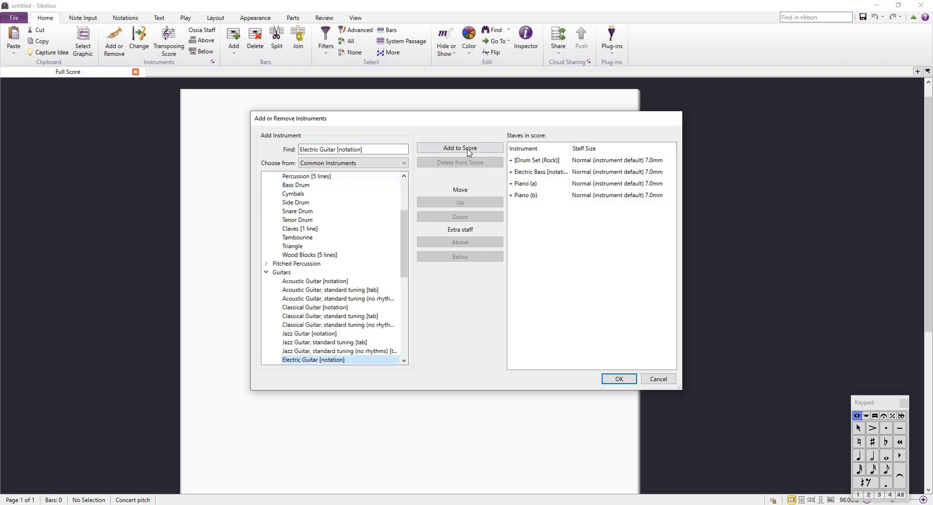
pyautogui.click(469, 152)
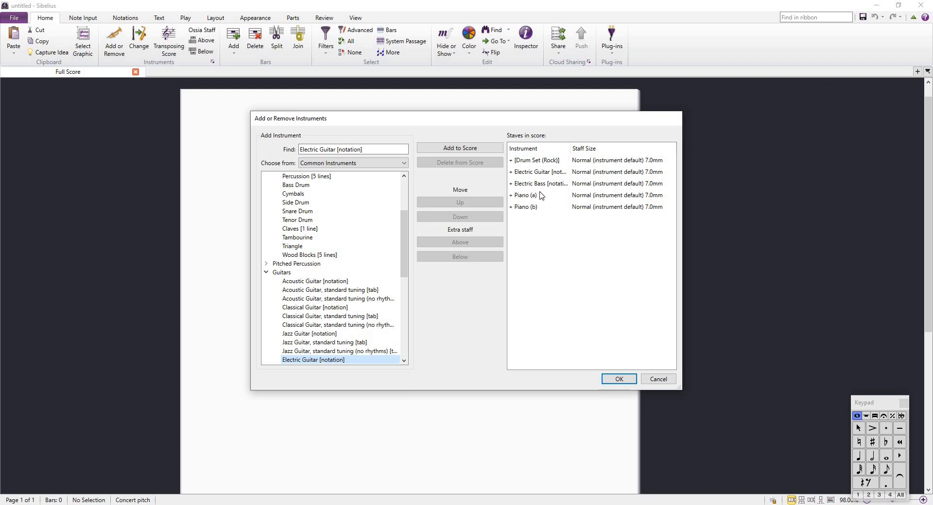
# Step: Reorder the staves so that Piano sits directly below the Drum Set (Rock) and Electric Bass sits above Electric Guitar
pyautogui.click(535, 196)
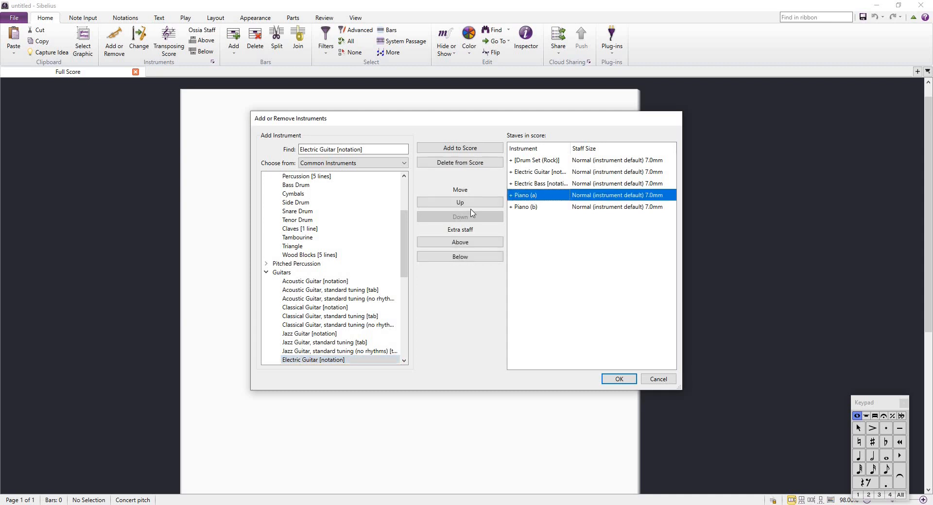
pyautogui.click(474, 204)
pyautogui.click(474, 203)
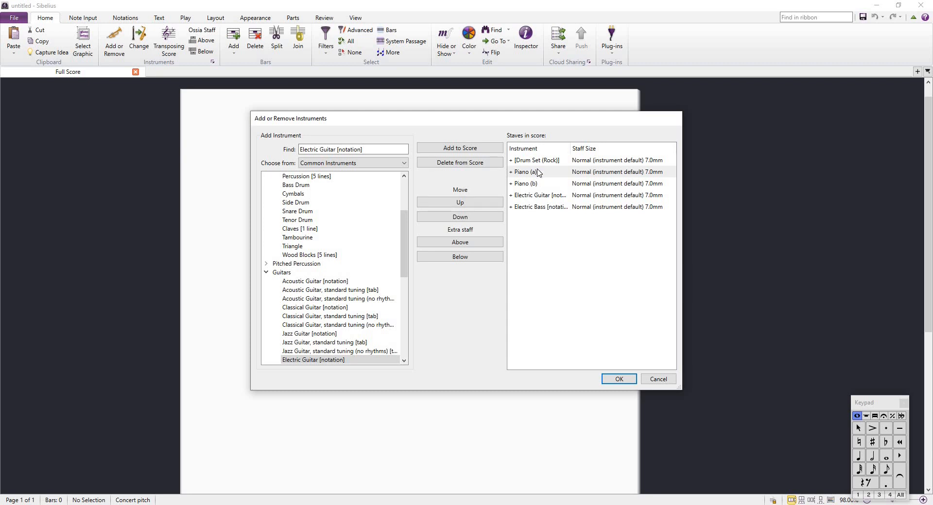
pyautogui.click(555, 208)
pyautogui.click(454, 203)
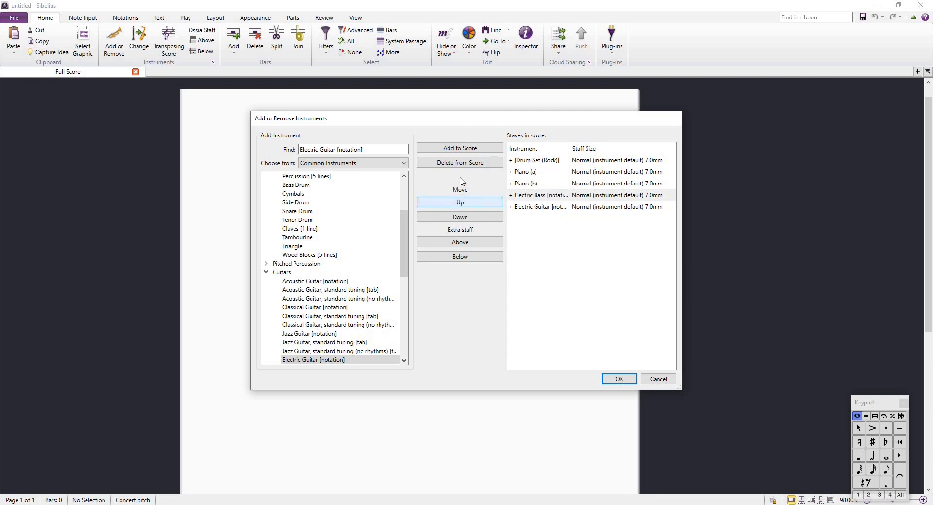
# Step: Move the Drum Set (Rock) down to the last position in the staff order
pyautogui.click(535, 163)
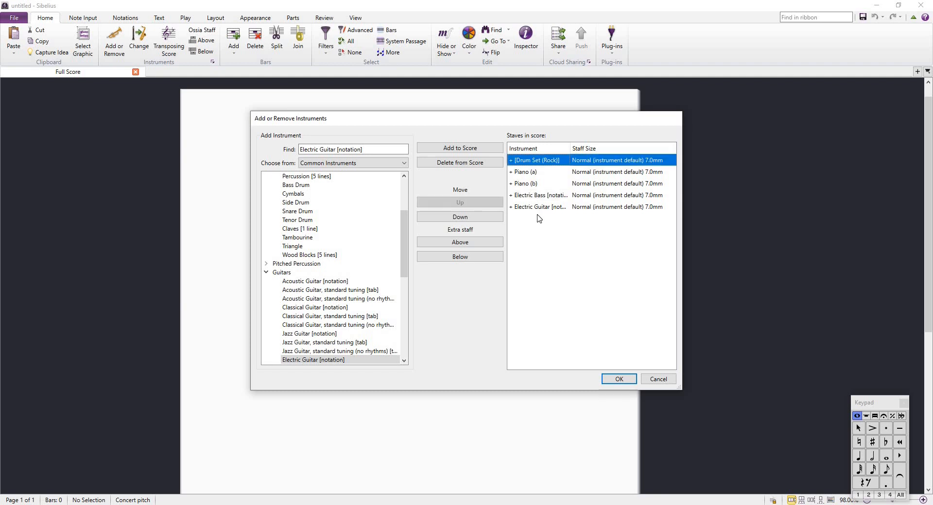
pyautogui.click(470, 217)
pyautogui.click(471, 218)
pyautogui.click(471, 218)
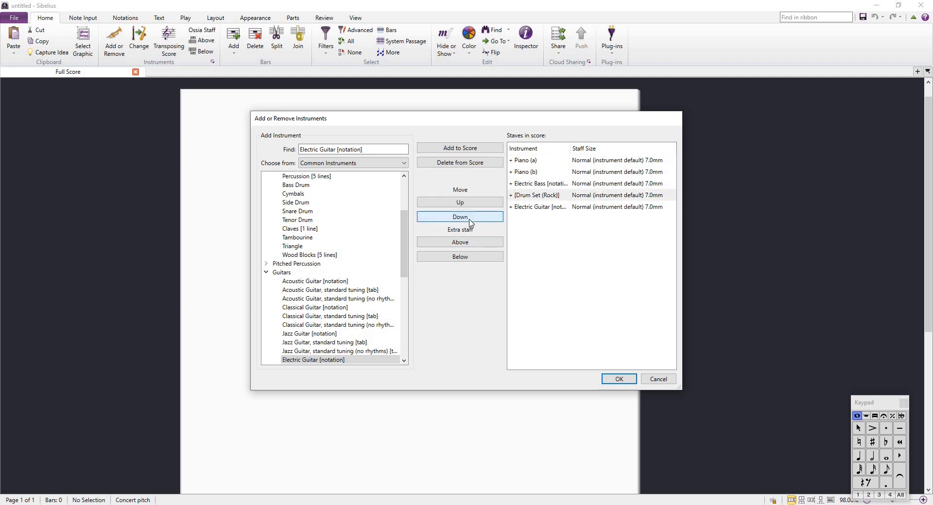
pyautogui.click(470, 219)
# Step: Move Electric Guitar to the first position above the Piano staves and apply the instrument setup to the score
pyautogui.click(533, 196)
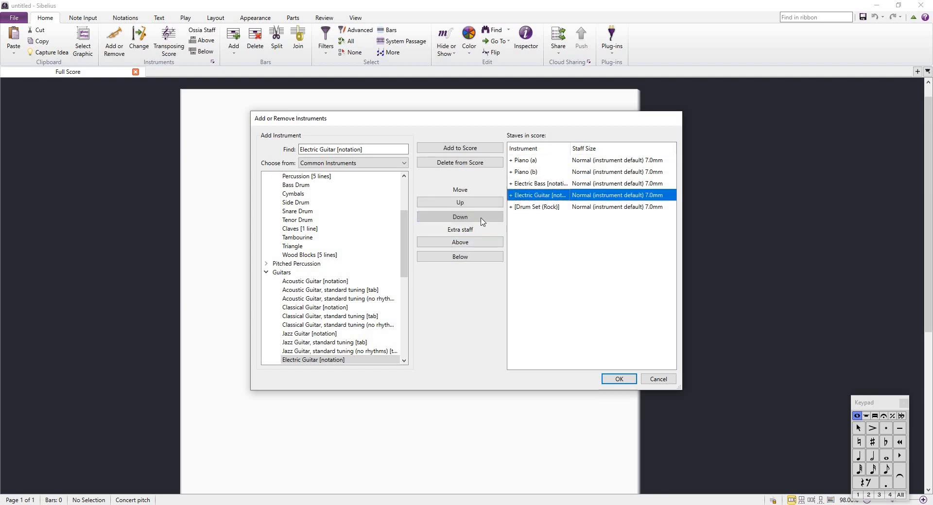
pyautogui.click(477, 204)
pyautogui.click(477, 203)
pyautogui.click(477, 203)
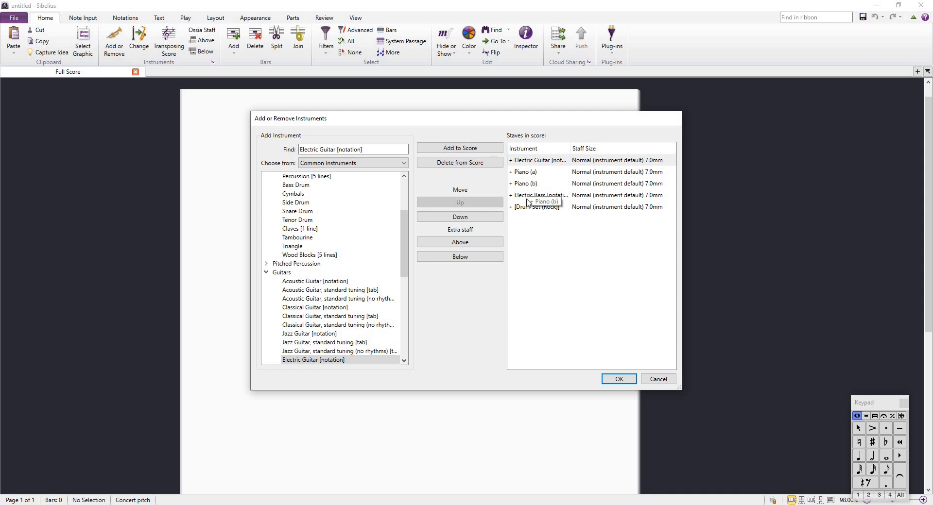
pyautogui.click(620, 380)
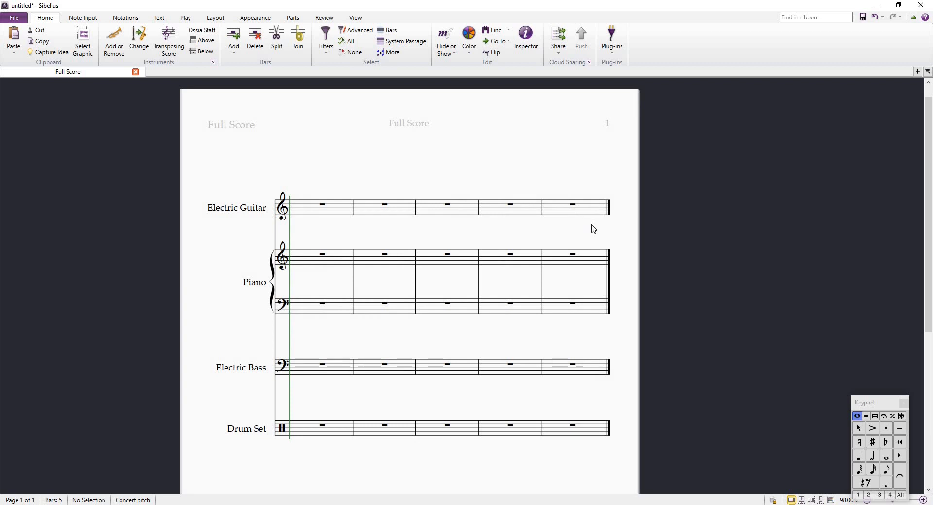
# Step: Add 200 bars after the last bar of the score, with the bar length same as the time signature
pyautogui.hotkey('ctrl', '-')
pyautogui.click(539, 165)
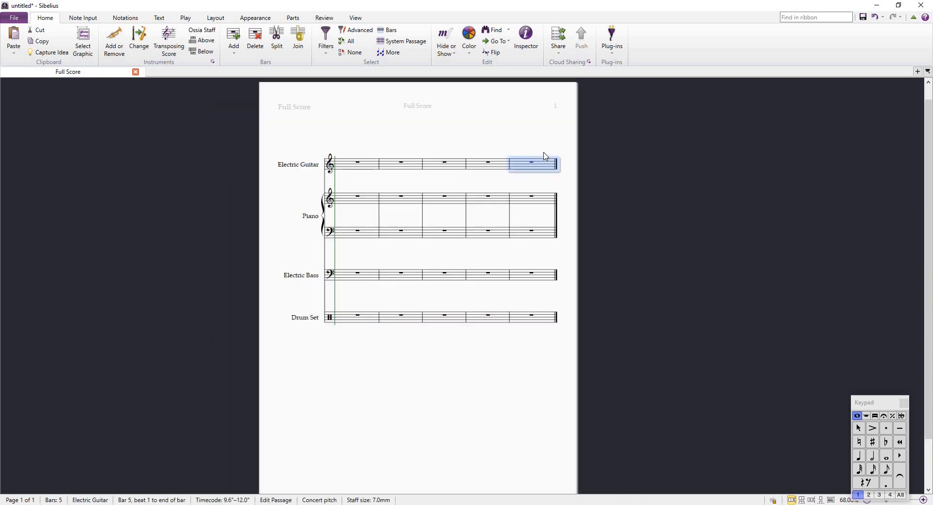
pyautogui.click(543, 165)
pyautogui.click(547, 166)
pyautogui.click(548, 167)
pyautogui.click(546, 168)
pyautogui.hotkey('ctrl', '+')
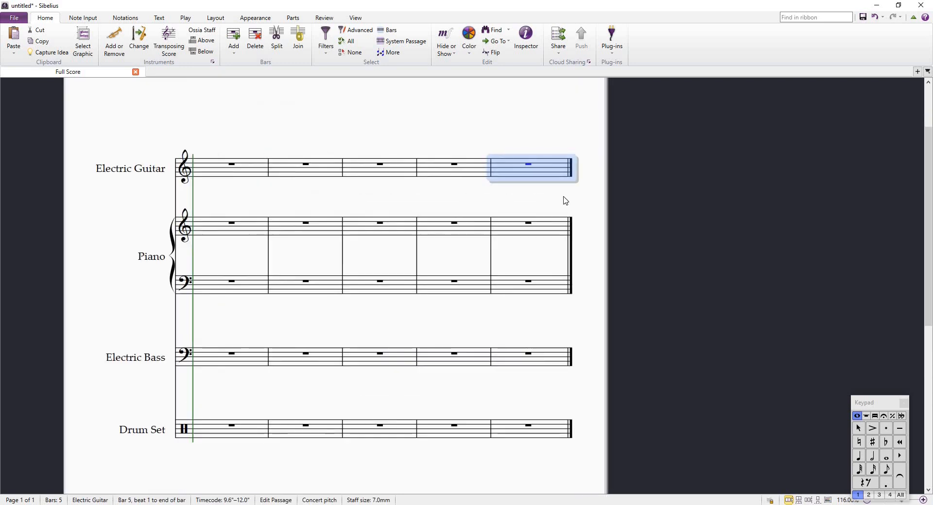
pyautogui.rightClick(547, 146)
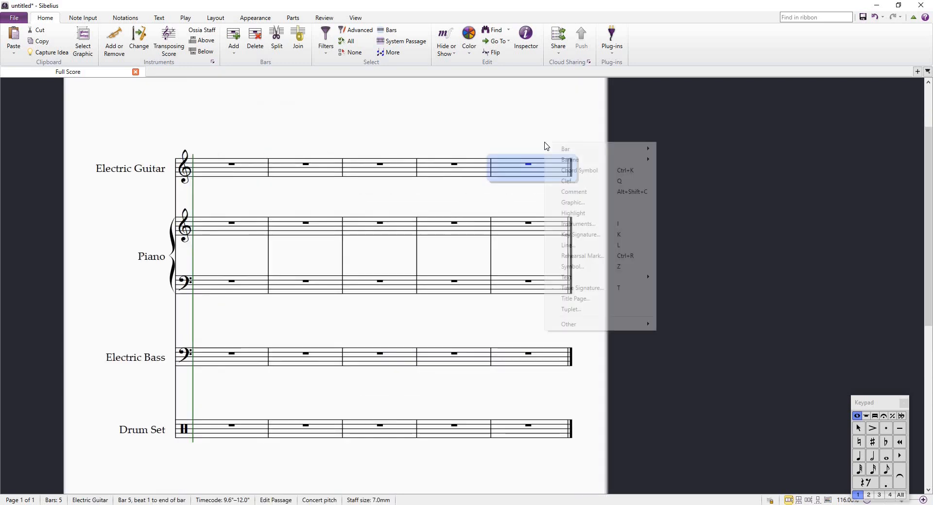
pyautogui.moveTo(566, 149)
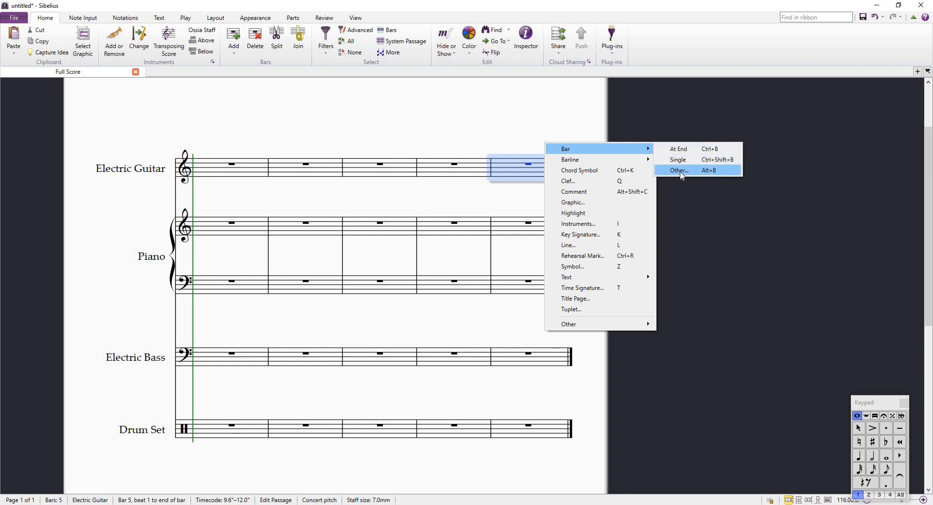
pyautogui.click(679, 170)
pyautogui.click(486, 230)
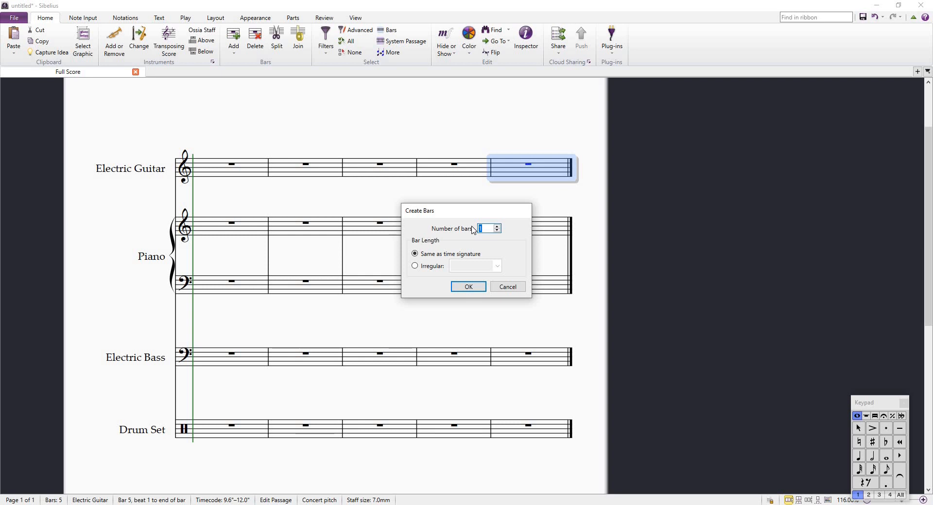
pyautogui.write('200')
pyautogui.click(462, 290)
# Step: Look through the added pages up to the last bar and review the available options for creating bars
pyautogui.hotkey('ctrl', '-')
pyautogui.hotkey('ctrl', '-')
pyautogui.hotkey('ctrl', '-')
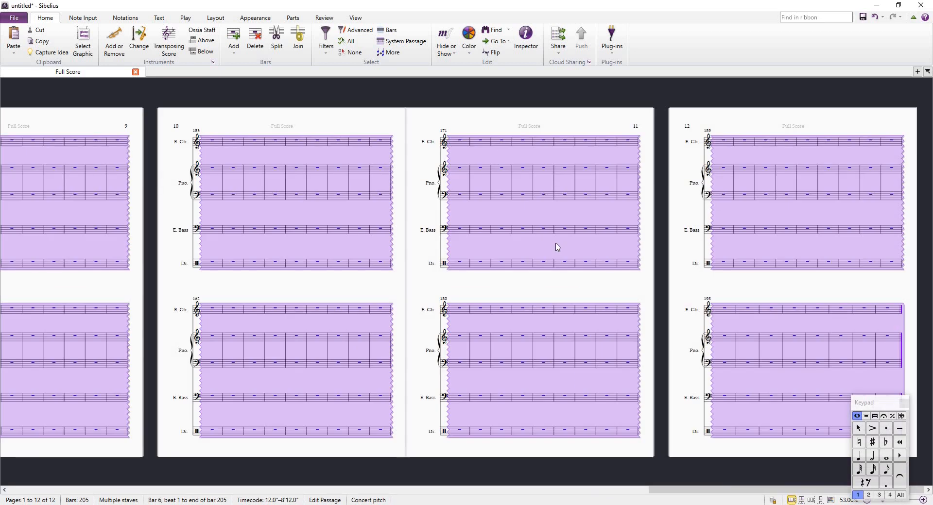
pyautogui.moveTo(652, 491); pyautogui.dragTo(19, 486)
pyautogui.press('Escape')
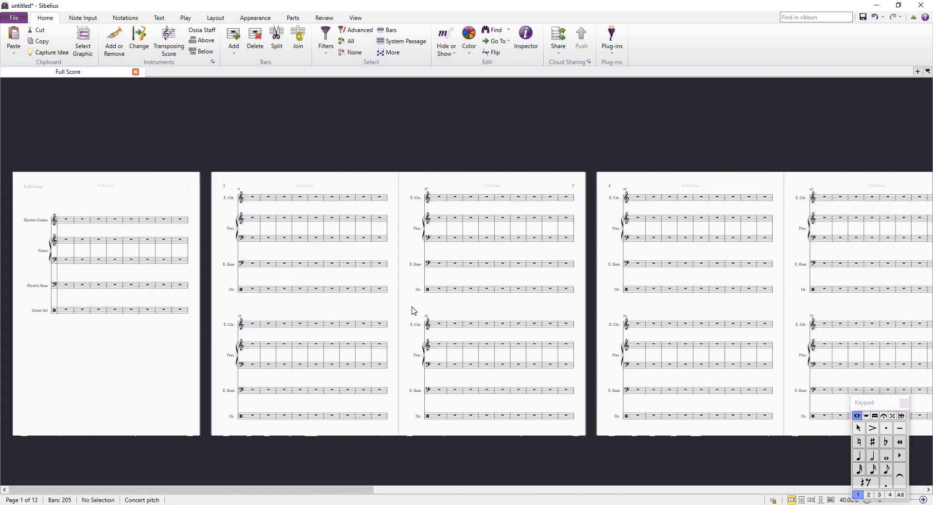
pyautogui.hscroll(10, 827, 304)
pyautogui.hscroll(10, 829, 302)
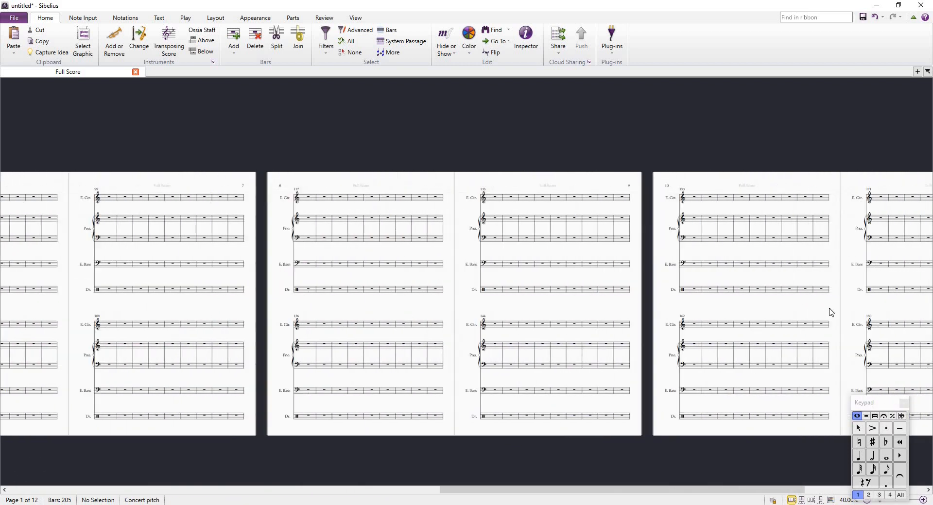
pyautogui.click(897, 325)
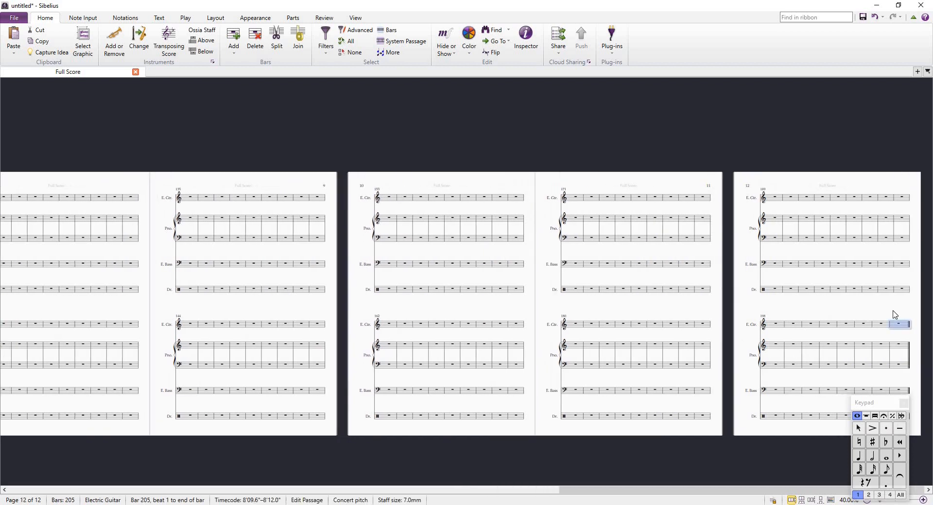
pyautogui.rightClick(897, 319)
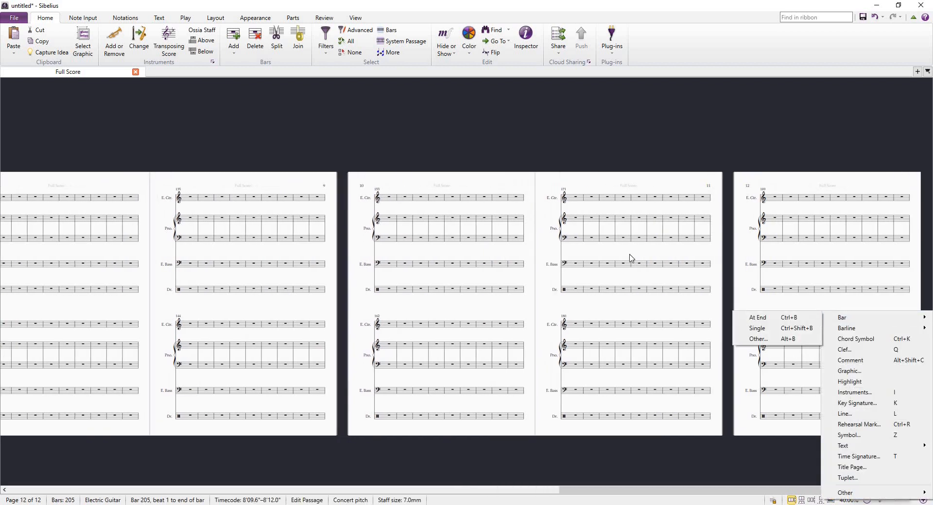
pyautogui.press('Escape')
pyautogui.press('Escape')
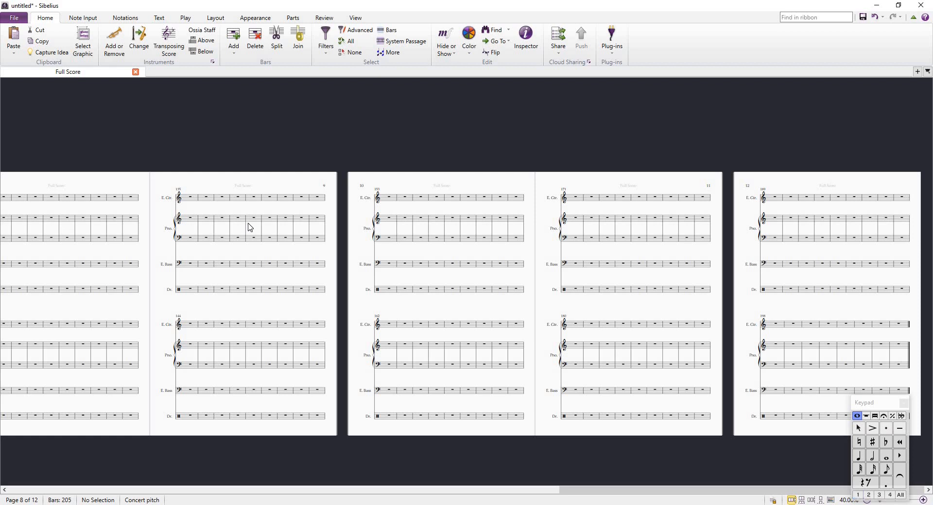
# Step: Insert ten single bars one after another from a barline inside the upper system on page 9
pyautogui.click(247, 226)
pyautogui.scroll(5, 255, 224)
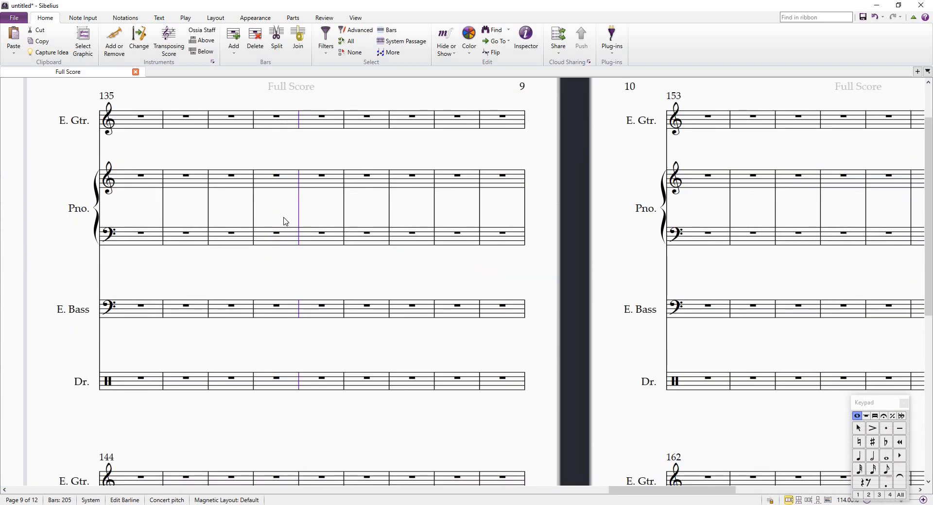
pyautogui.hotkey('ctrl', 'shift', 'b')
pyautogui.hotkey('ctrl', 'shift', 'b')
pyautogui.hotkey('ctrl', 'shift', 'b')
pyautogui.hotkey('ctrl', 'shift', 'b')
pyautogui.hotkey('ctrl', 'shift', 'b')
pyautogui.hotkey('ctrl', 'shift', 'b')
pyautogui.hotkey('ctrl', 'shift', 'b')
pyautogui.hotkey('ctrl', 'shift', 'b')
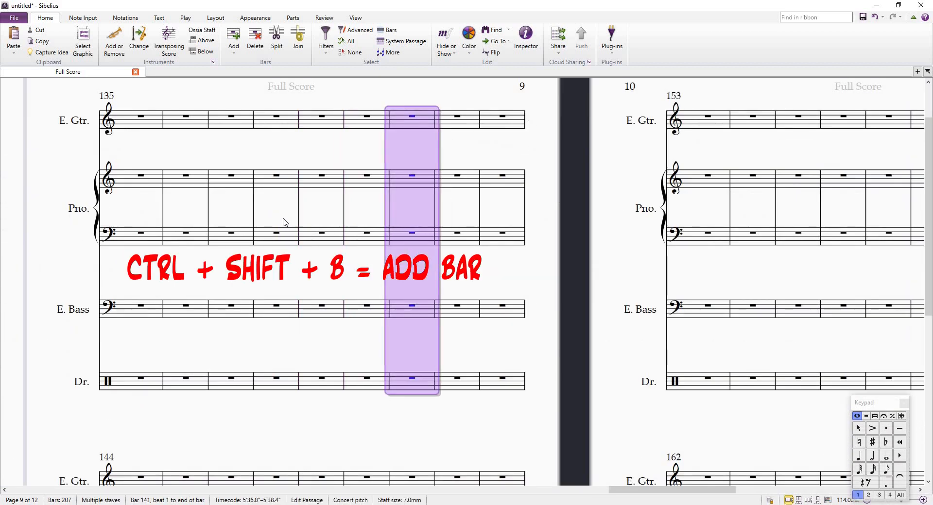
pyautogui.hotkey('ctrl', 'shift', 'b')
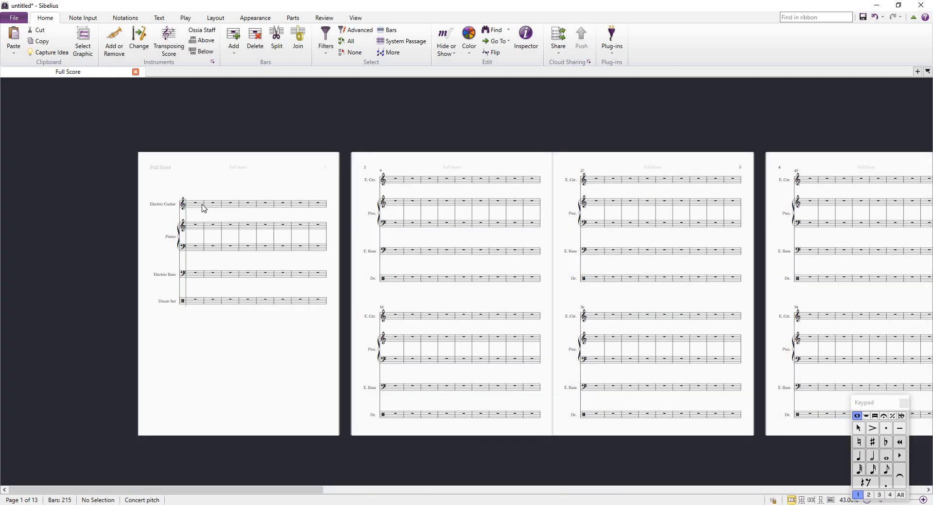
# Step: Switch the page orientation to landscape and back to portrait
pyautogui.click(203, 208)
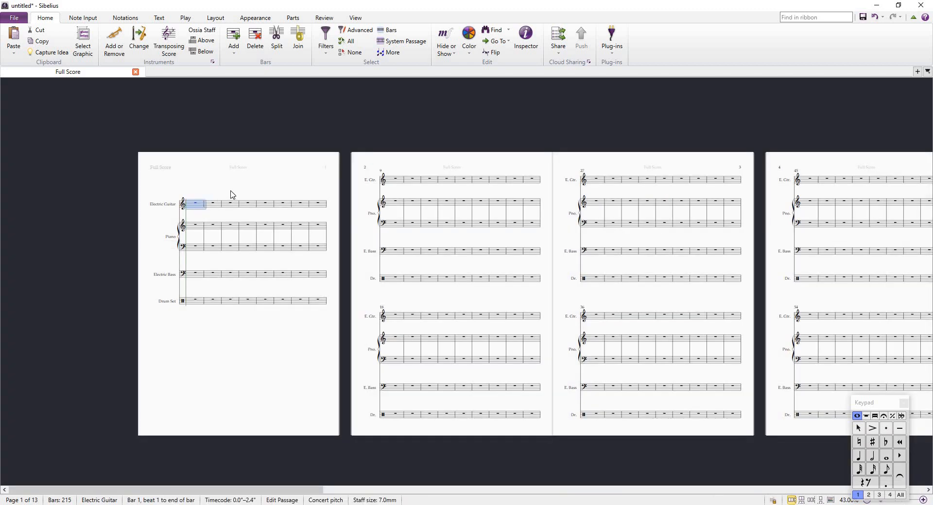
pyautogui.scroll(2, 231, 194)
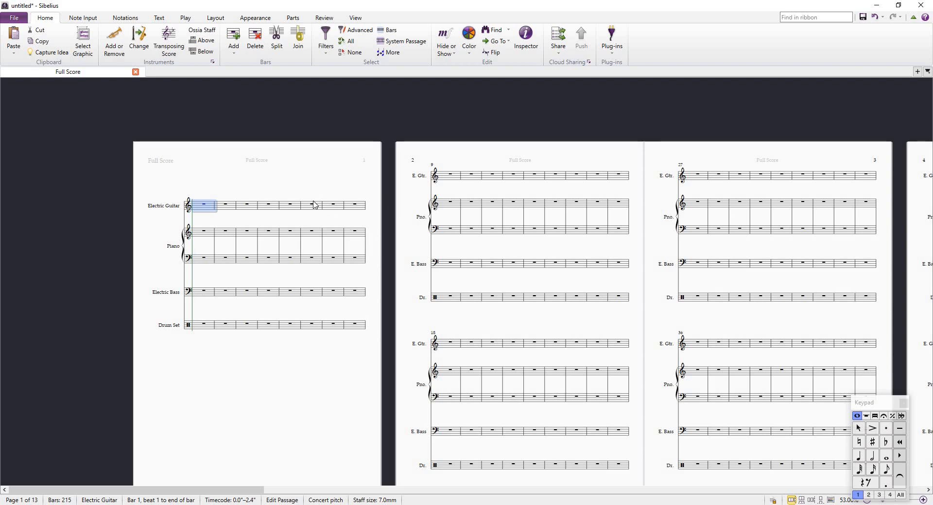
pyautogui.click(213, 20)
pyautogui.click(47, 45)
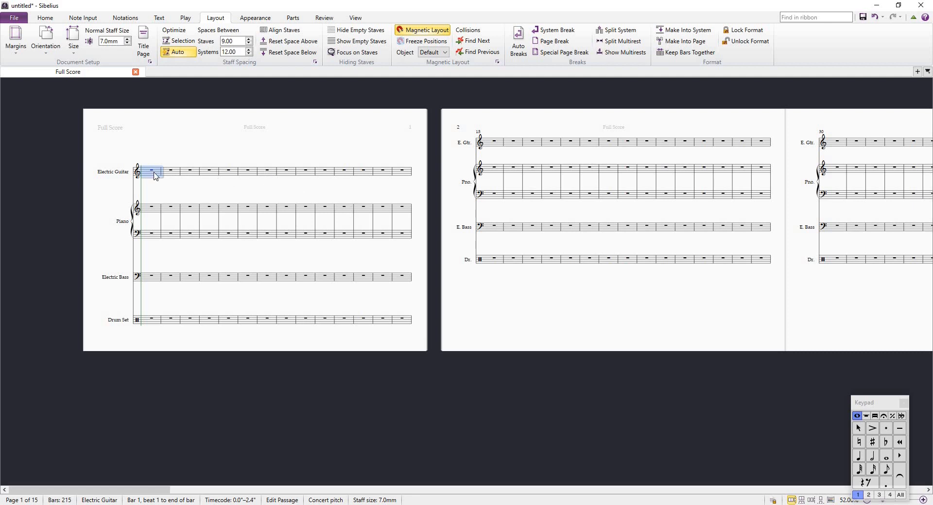
pyautogui.click(49, 49)
pyautogui.click(66, 78)
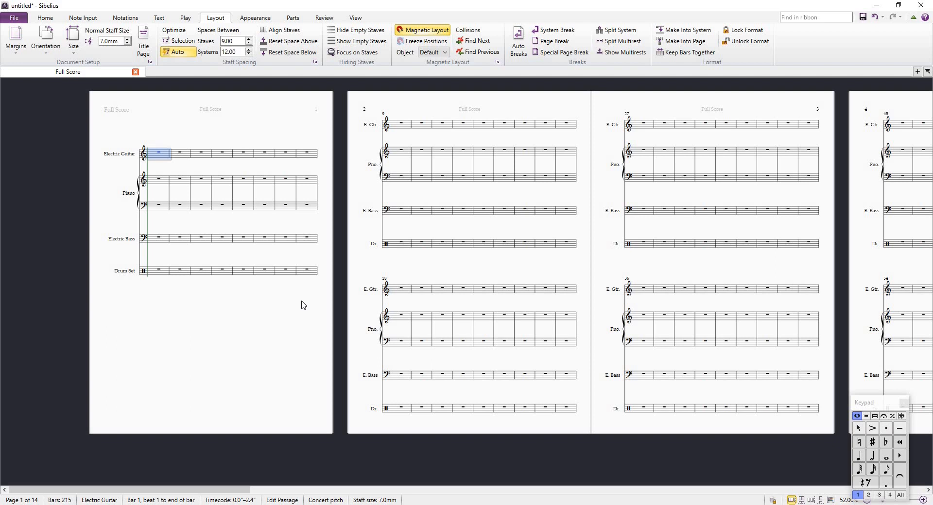
# Step: Set the pages to landscape again to compare the layout, and restore portrait orientation
pyautogui.click(56, 49)
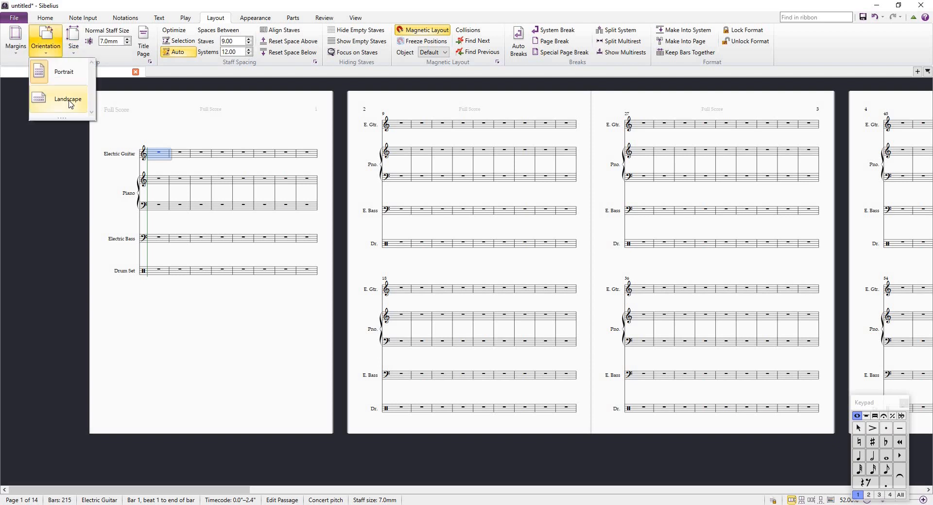
pyautogui.click(62, 99)
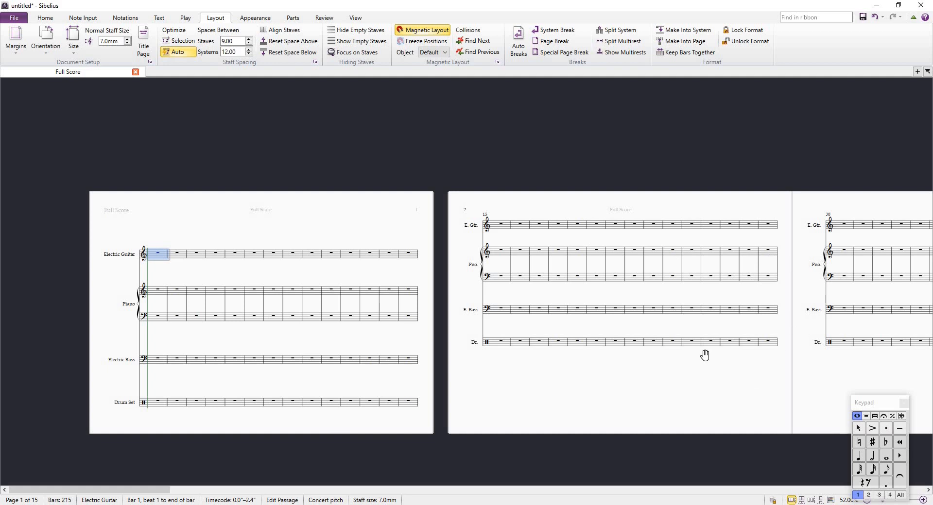
pyautogui.scroll(-2, 693, 327)
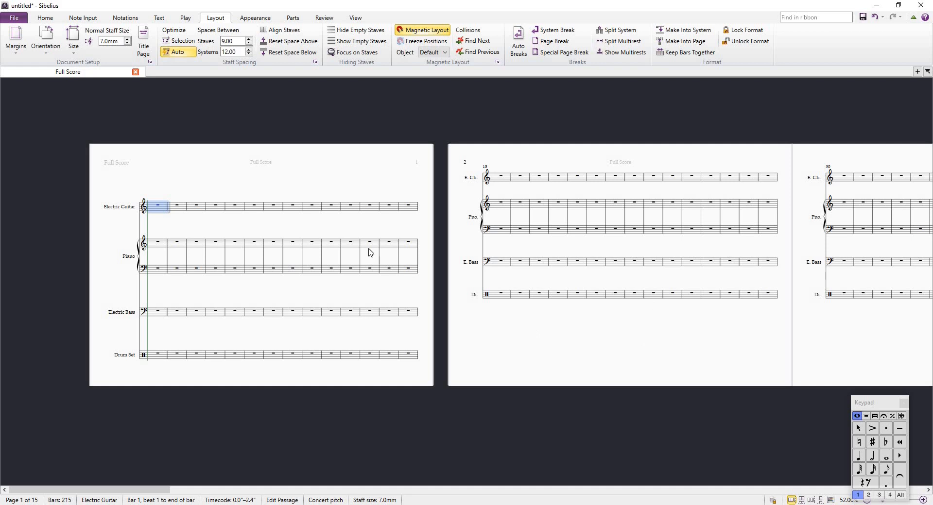
pyautogui.scroll(8, 377, 246)
pyautogui.scroll(-6, 381, 246)
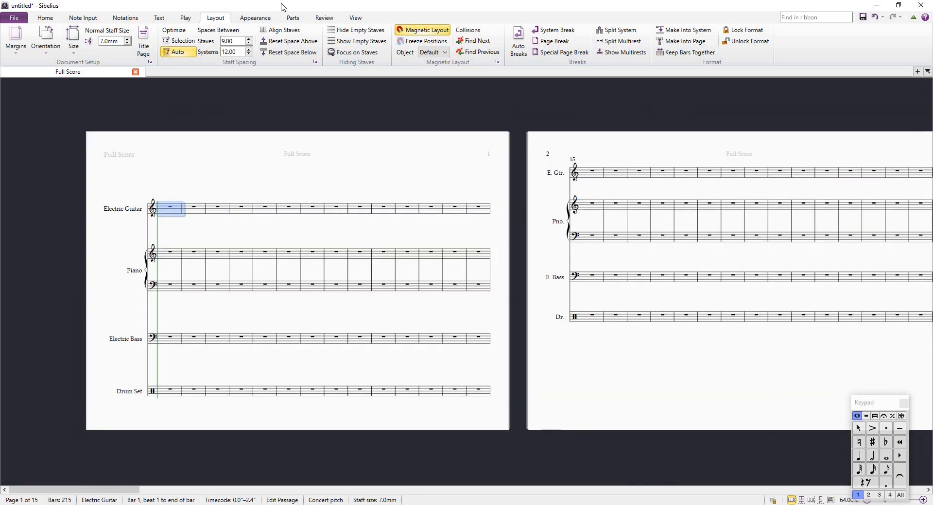
pyautogui.click(45, 51)
pyautogui.click(66, 72)
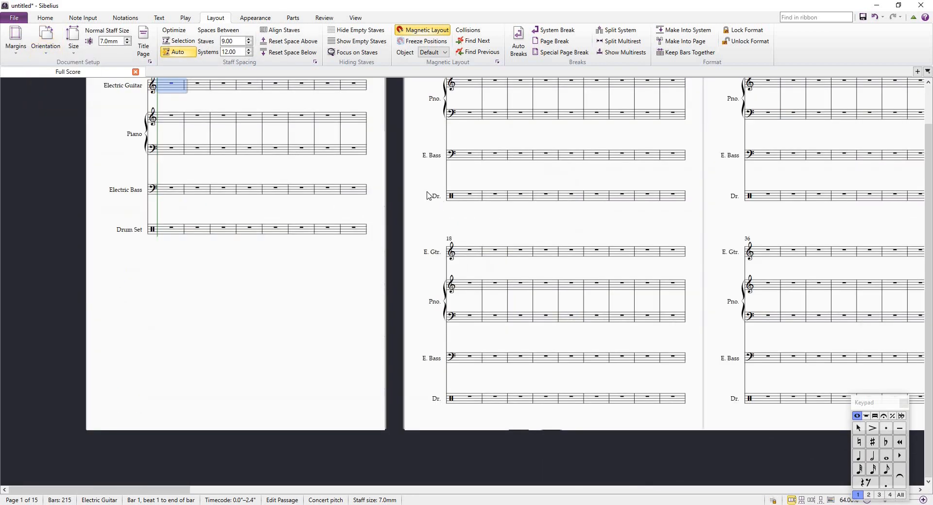
# Step: Examine the piano's two staves on page 1 by selecting bar 1 of the treble and bass staves in turn
pyautogui.scroll(1, 296, 175)
pyautogui.scroll(1, 250, 127)
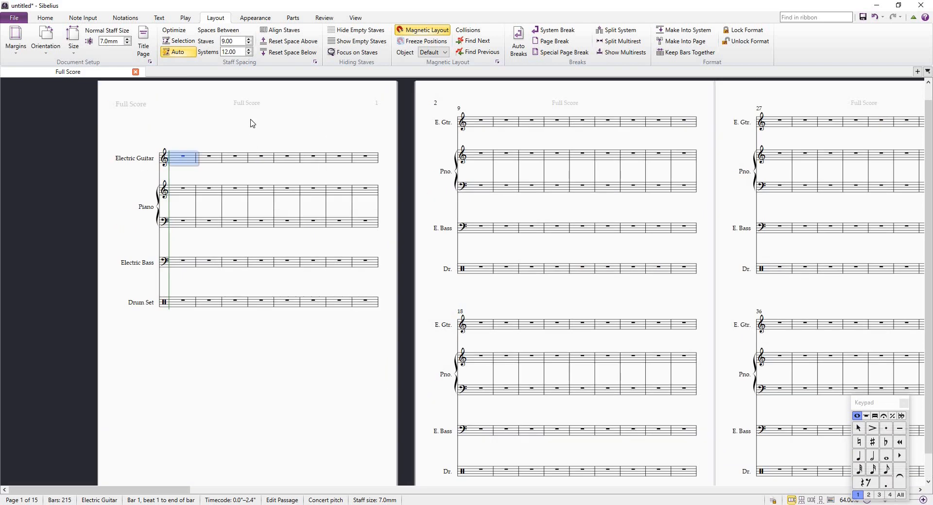
pyautogui.moveTo(274, 359); pyautogui.dragTo(284, 340)
pyautogui.moveTo(304, 251); pyautogui.dragTo(305, 290)
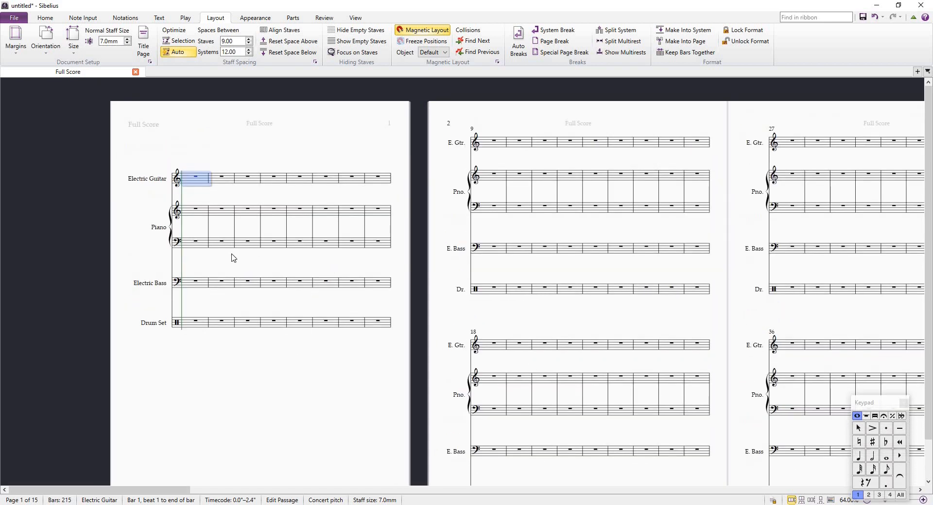
pyautogui.click(190, 244)
pyautogui.scroll(3, 189, 223)
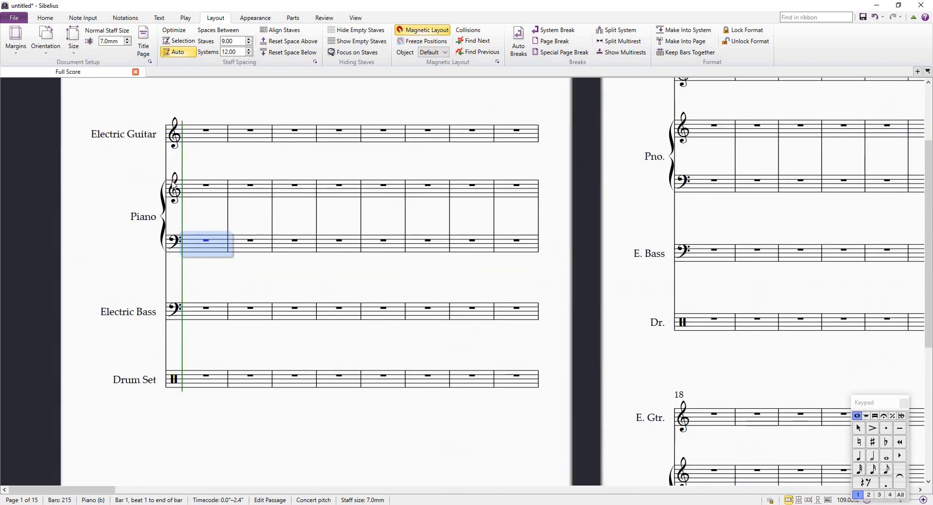
pyautogui.click(188, 189)
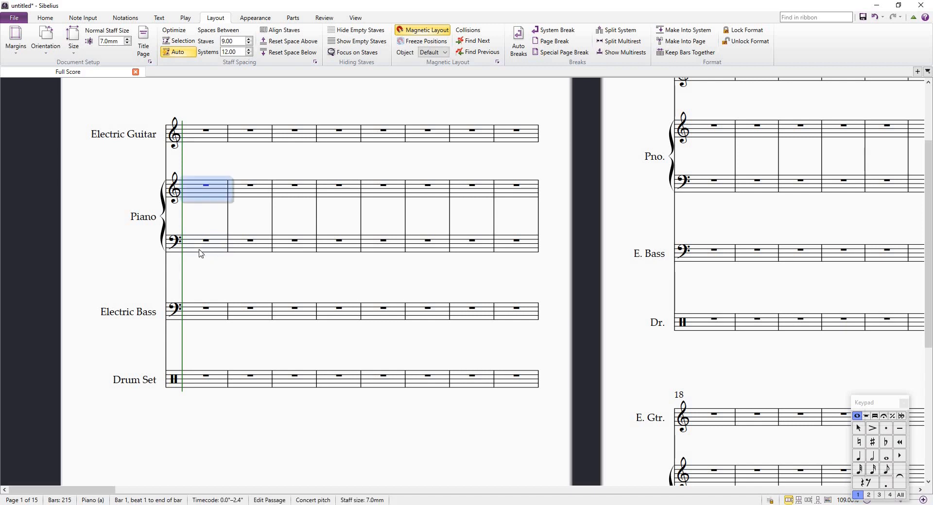
pyautogui.click(216, 245)
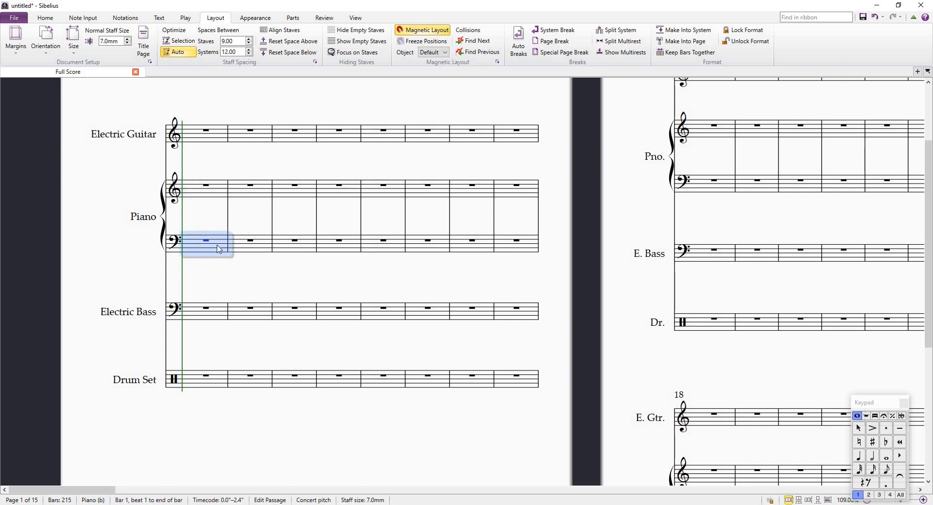
pyautogui.click(200, 196)
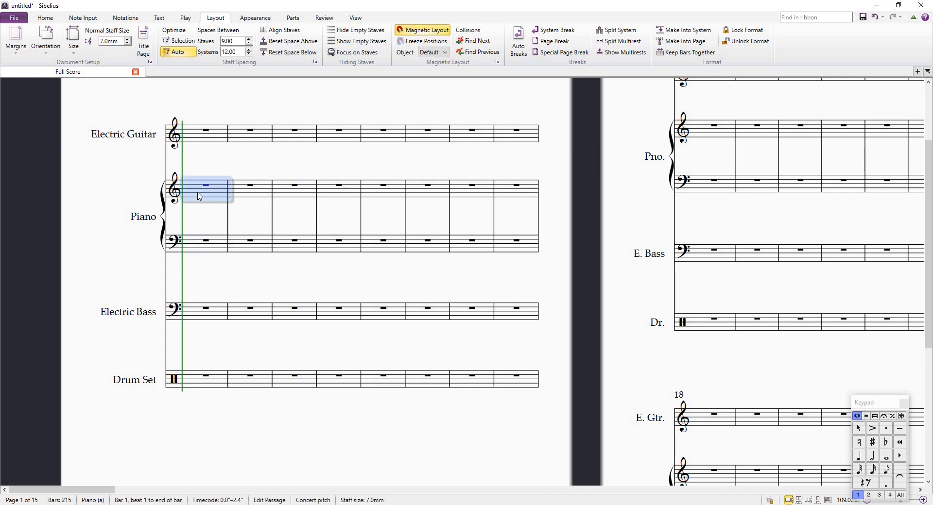
pyautogui.click(204, 248)
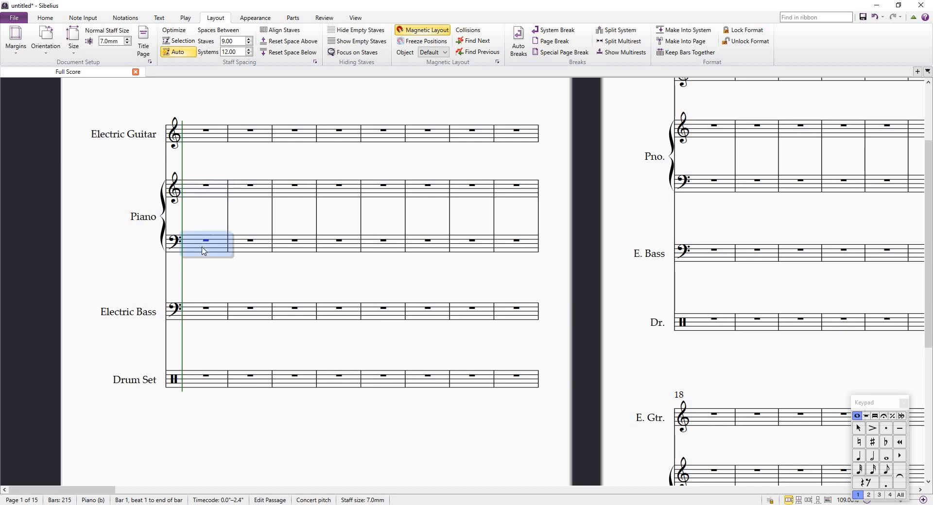
# Step: Give the piano's lower staff a treble clef from bar 1 and delete the bass clef at the end of that bar
pyautogui.press('q')
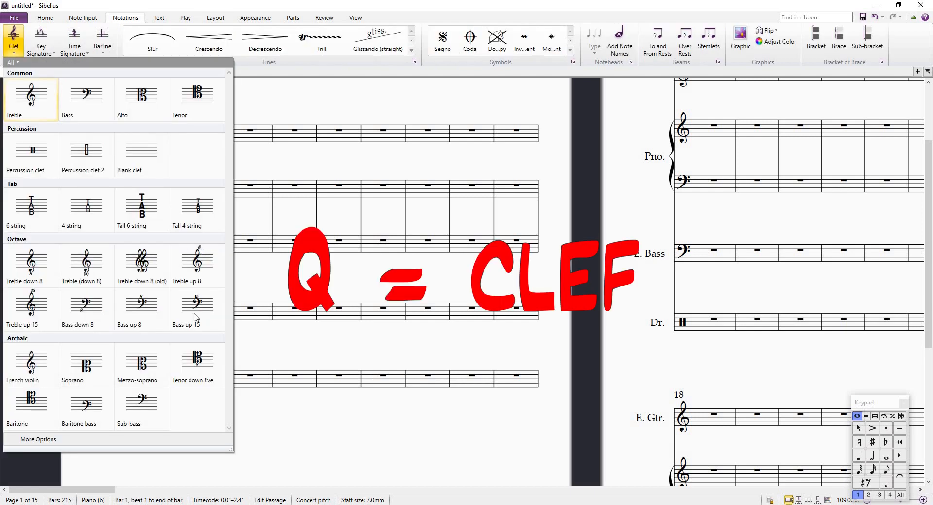
pyautogui.click(25, 104)
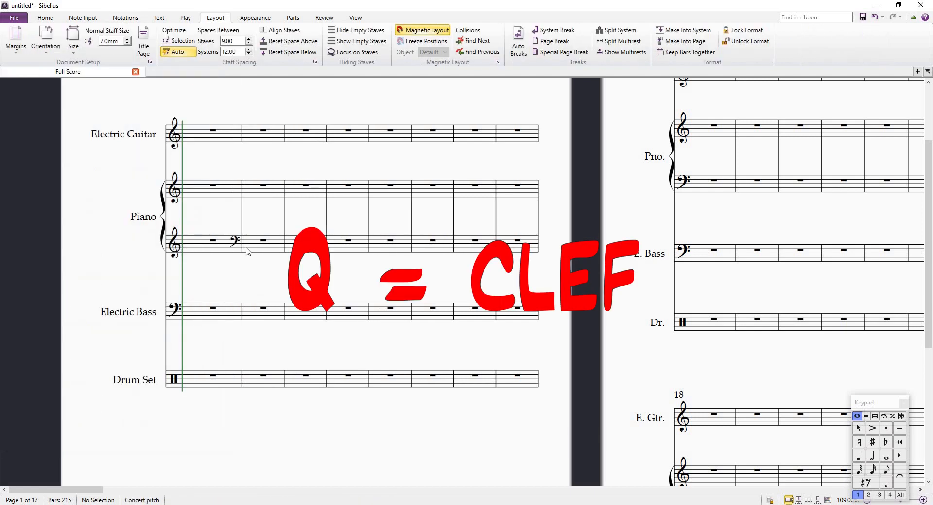
pyautogui.click(235, 243)
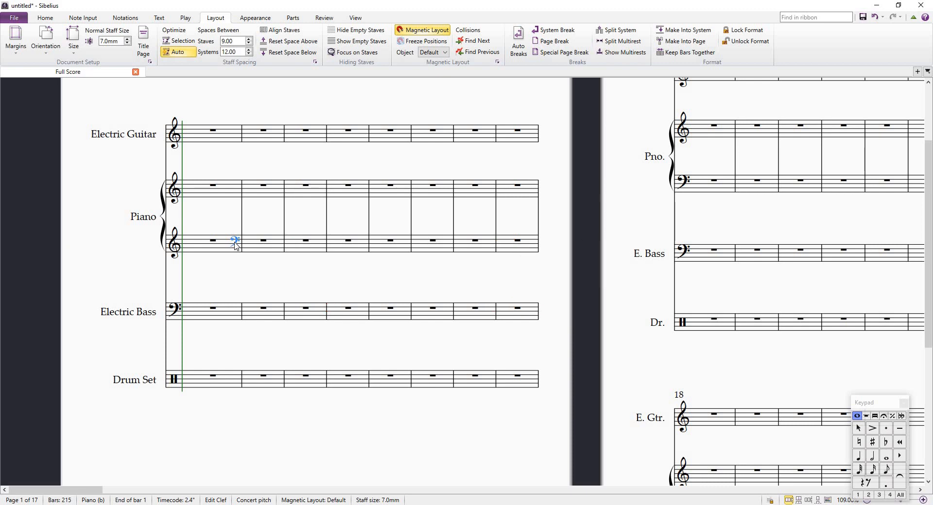
pyautogui.moveTo(383, 271); pyautogui.dragTo(364, 293)
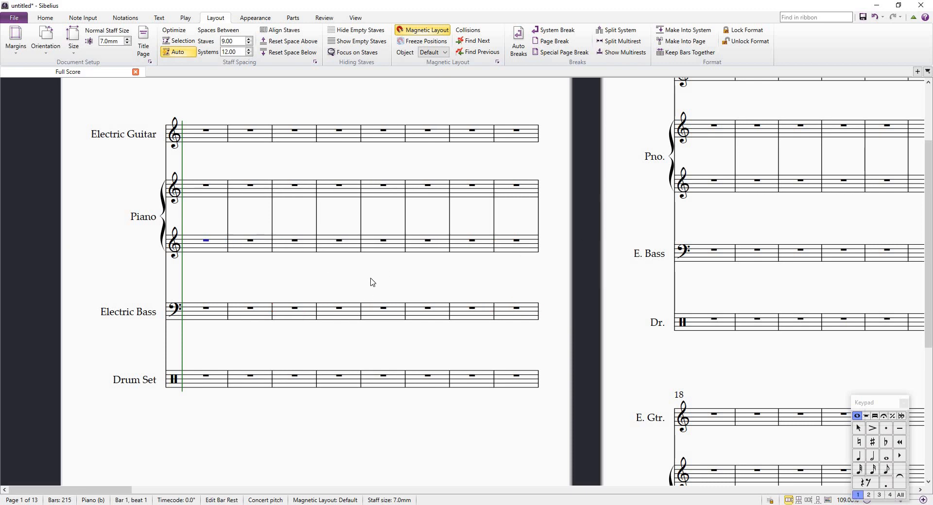
# Step: Add a 4/4 time signature at bar 1 and delete the duplicate 4/4 signature at bar 2
pyautogui.click(182, 221)
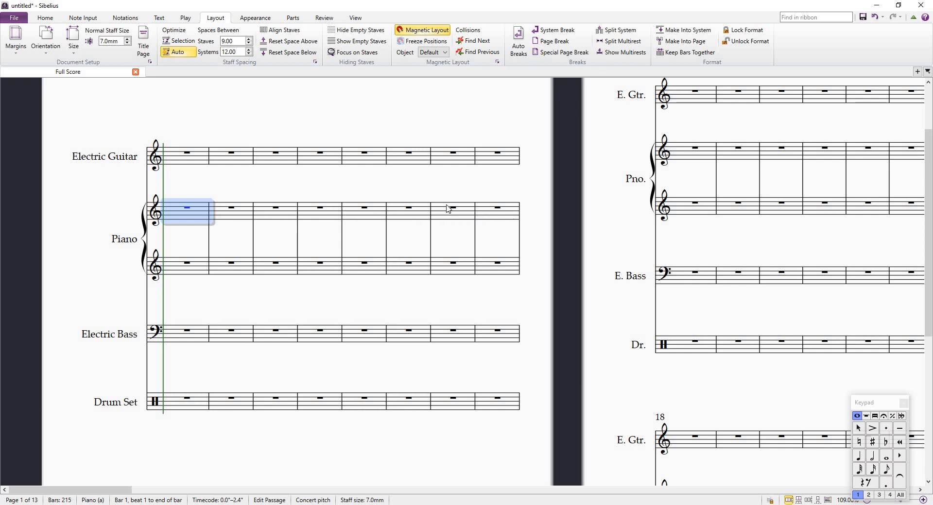
pyautogui.hscroll(2, 443, 207)
pyautogui.hscroll(-2, 171, 200)
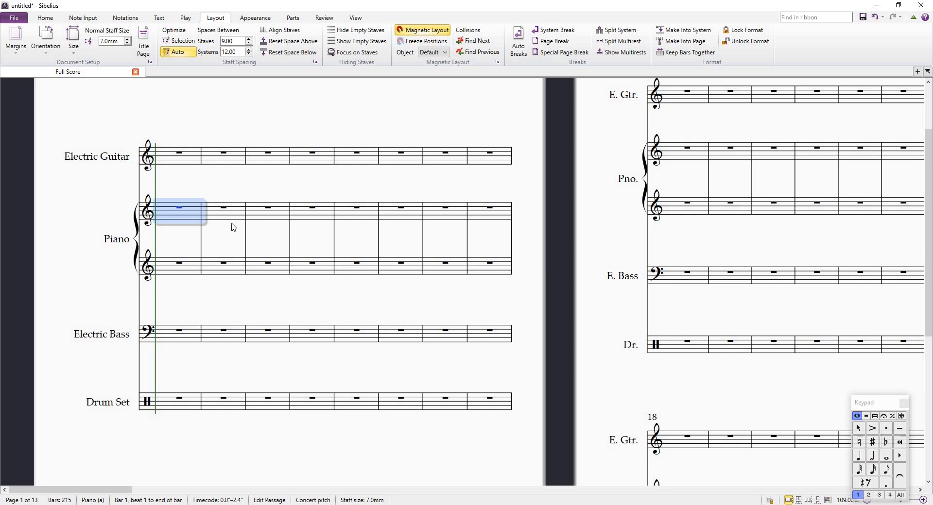
pyautogui.click(174, 162)
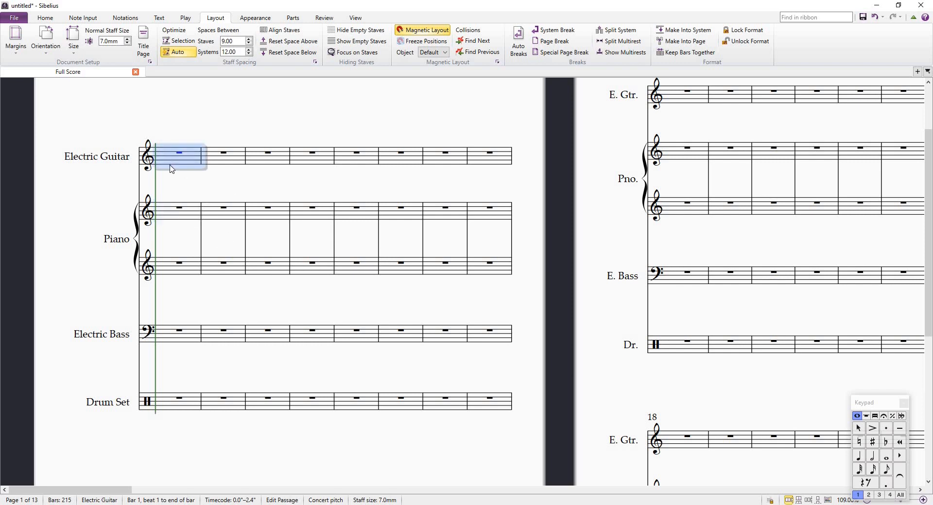
pyautogui.press('t')
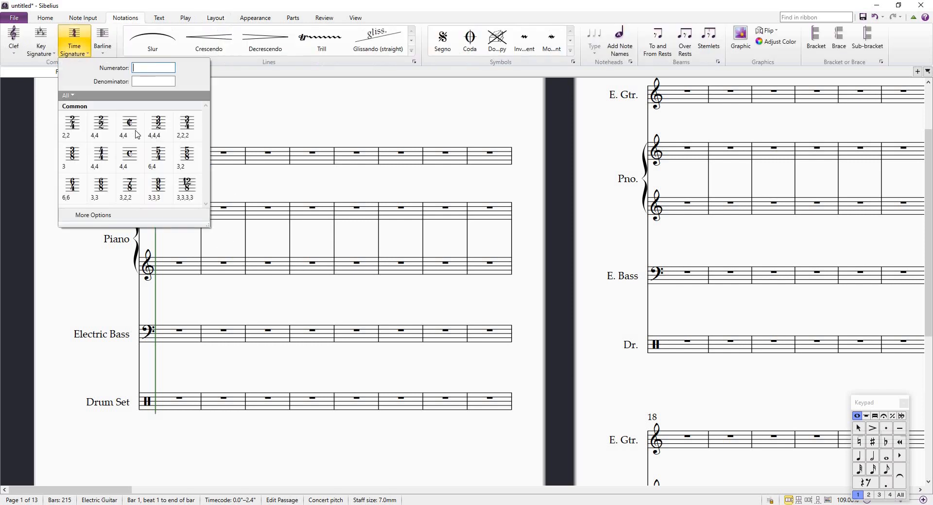
pyautogui.click(101, 158)
pyautogui.click(210, 158)
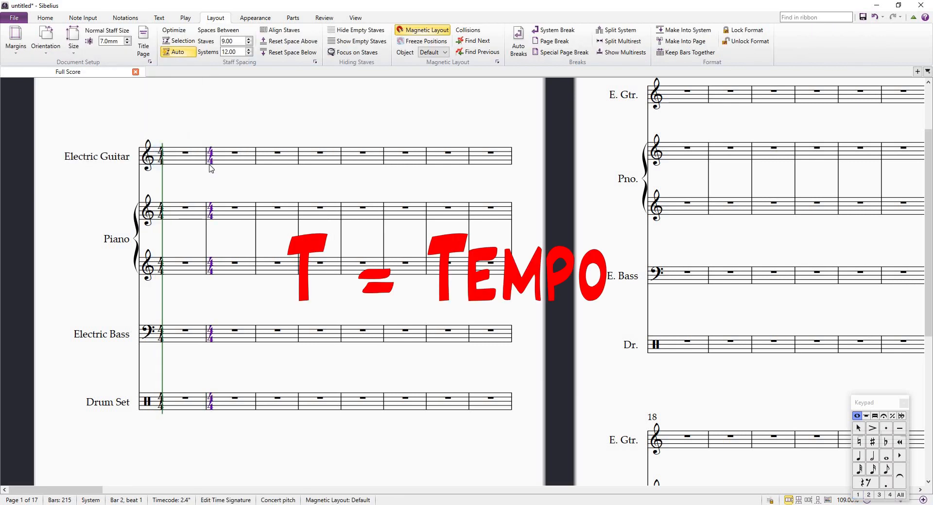
pyautogui.press('Delete')
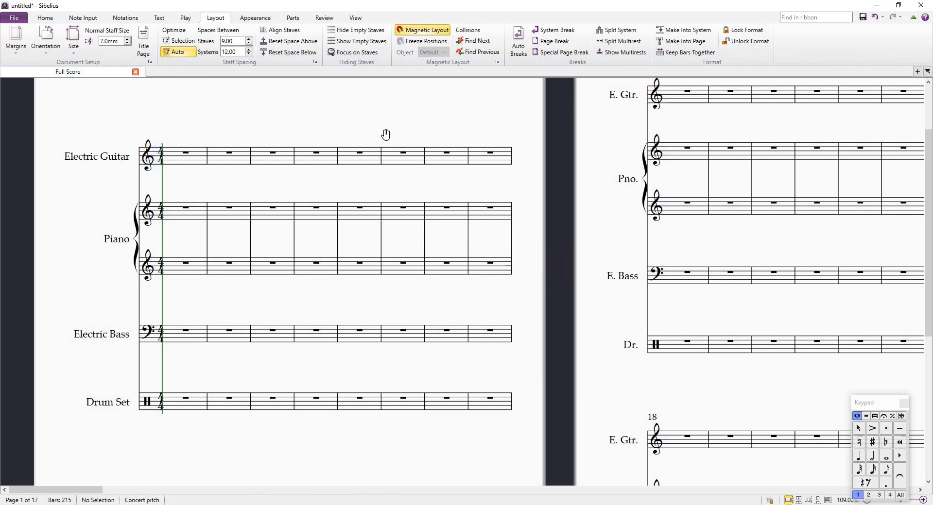
# Step: Add the title text "HeLLO" above the first system on page 1
pyautogui.scroll(1, 388, 133)
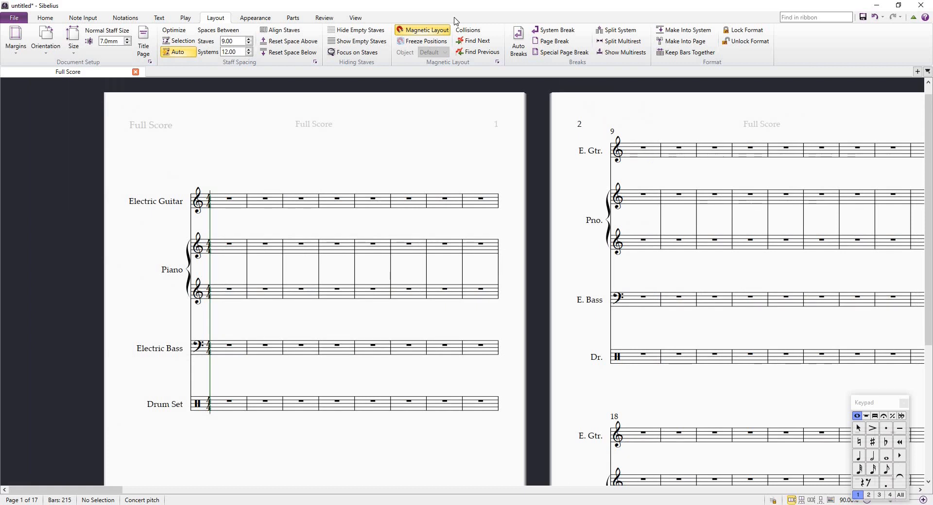
pyautogui.rightClick(330, 156)
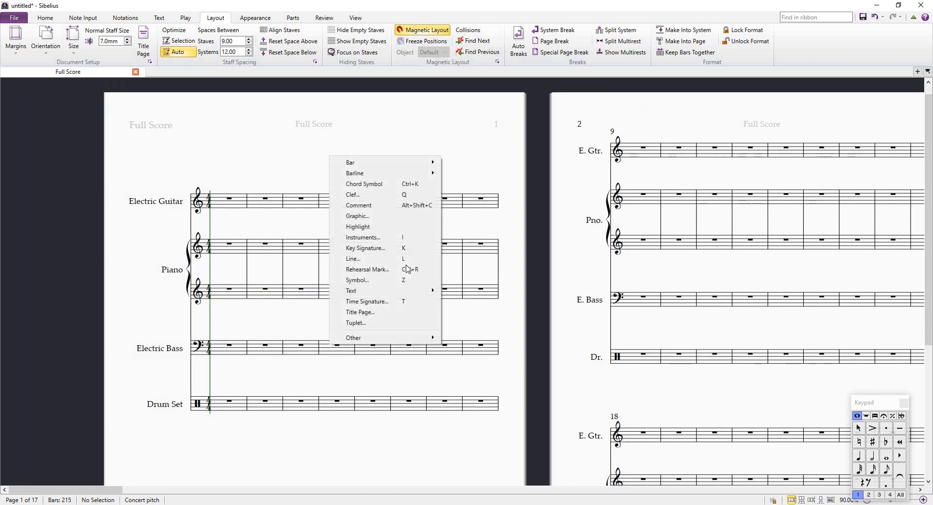
pyautogui.moveTo(404, 291)
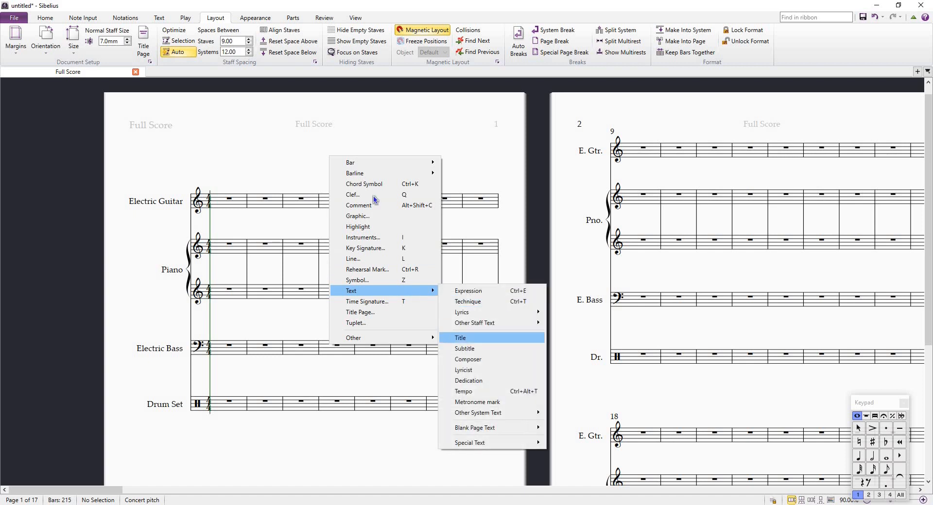
pyautogui.click(471, 340)
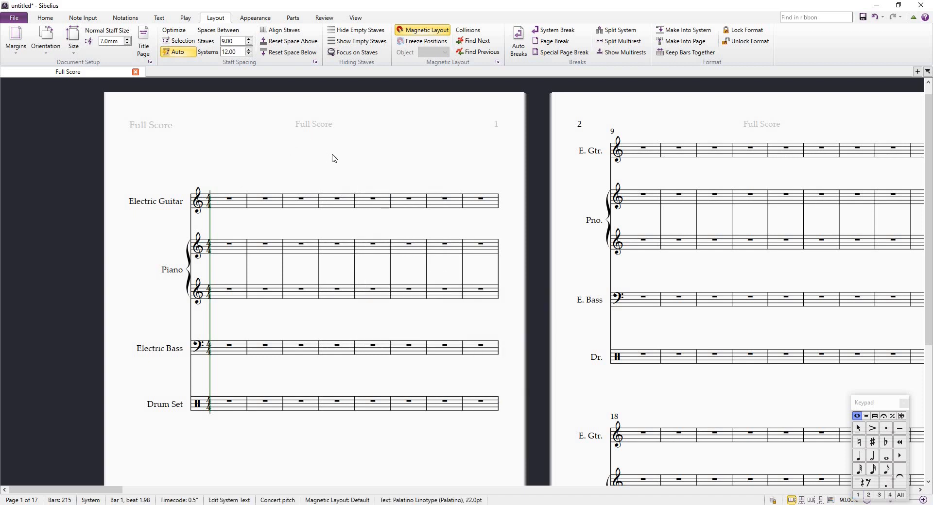
pyautogui.write('HeLLO')
pyautogui.click(459, 161)
# Step: Add a composer credit on page 1 with the composer's name and "Arranged by Me!" on a second line
pyautogui.rightClick(460, 159)
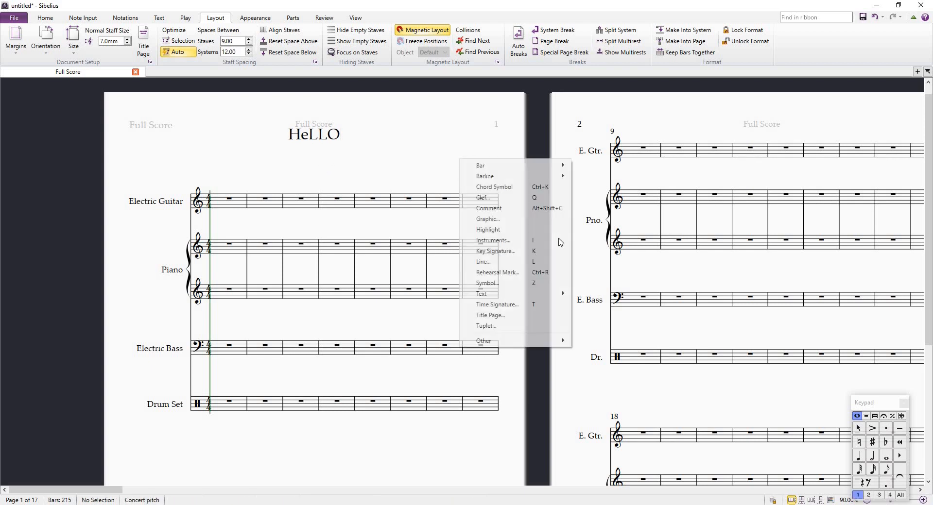
pyautogui.moveTo(531, 295)
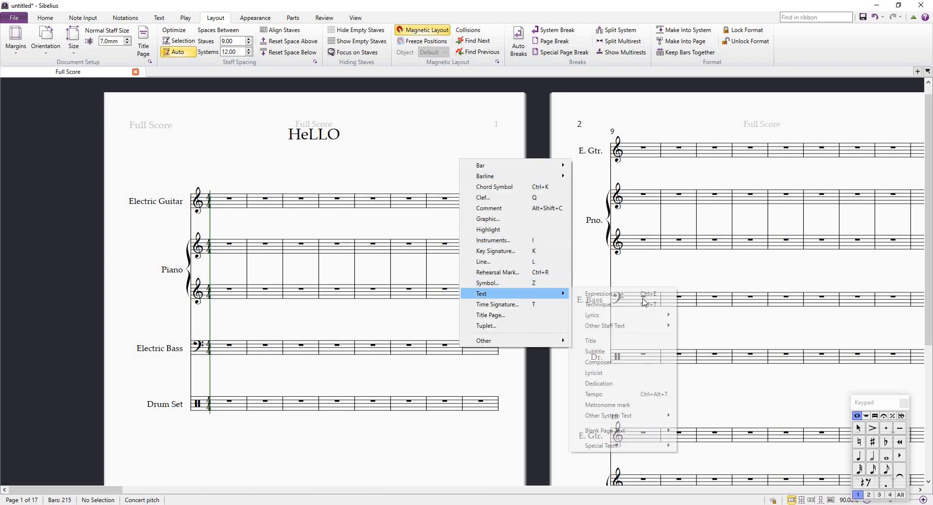
pyautogui.click(634, 361)
pyautogui.click(490, 171)
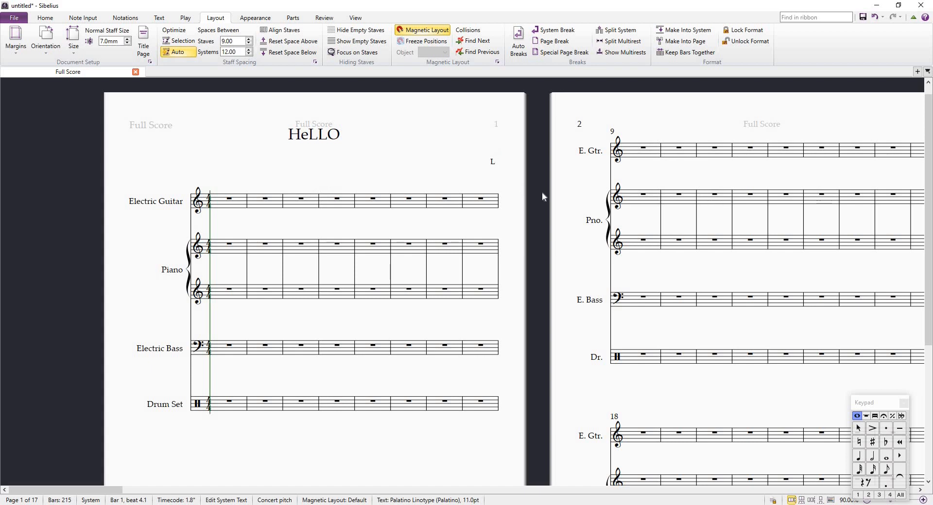
pyautogui.write('Lionel R.')
pyautogui.press('Return')
pyautogui.write('Arranged by Me!')
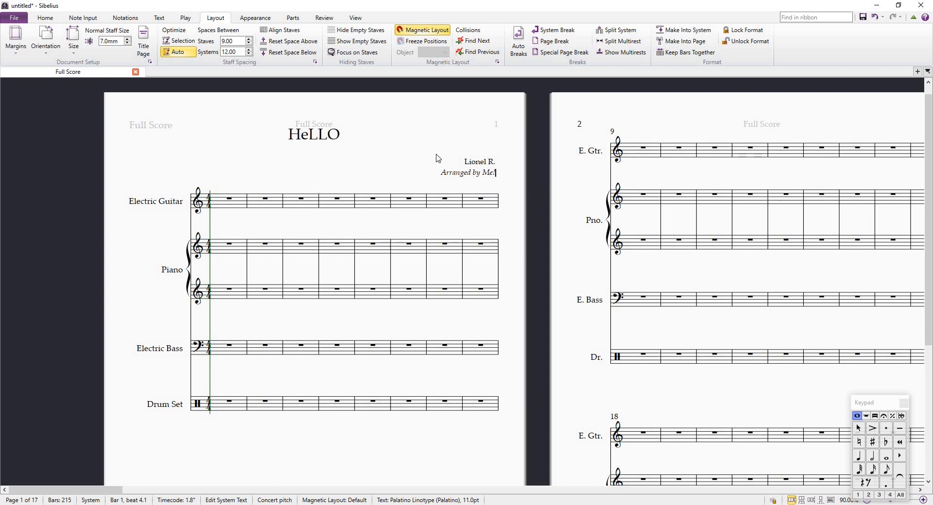
pyautogui.click(426, 183)
# Step: Examine the title, the composer credit and the overall layout of the score's pages
pyautogui.scroll(2, 426, 184)
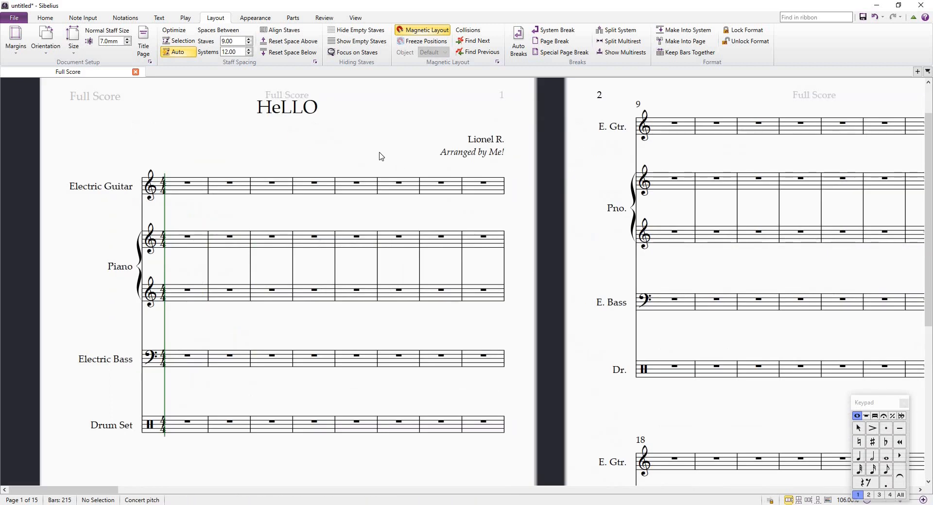
pyautogui.scroll(-1, 573, 233)
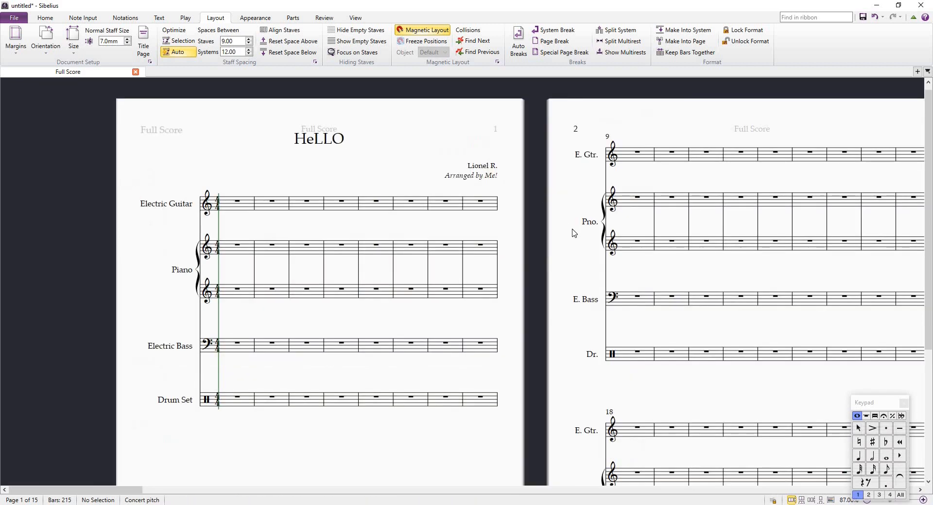
pyautogui.scroll(-2, 501, 182)
pyautogui.scroll(-2, 543, 222)
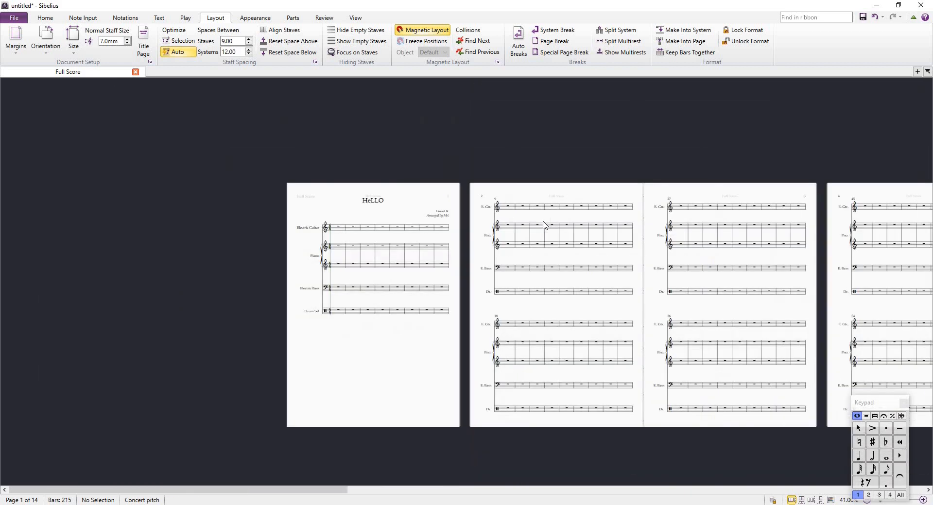
pyautogui.scroll(2, 540, 216)
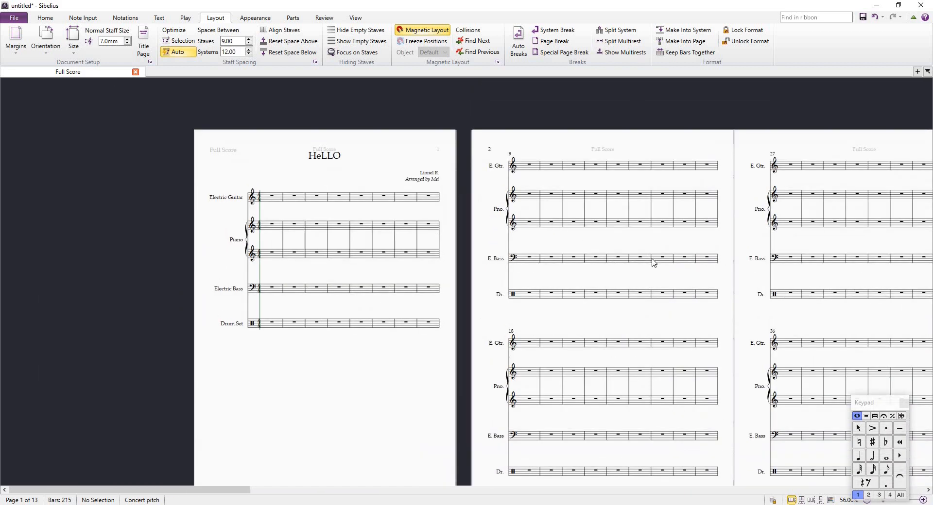
pyautogui.hscroll(10, 687, 264)
pyautogui.hscroll(-8, 541, 274)
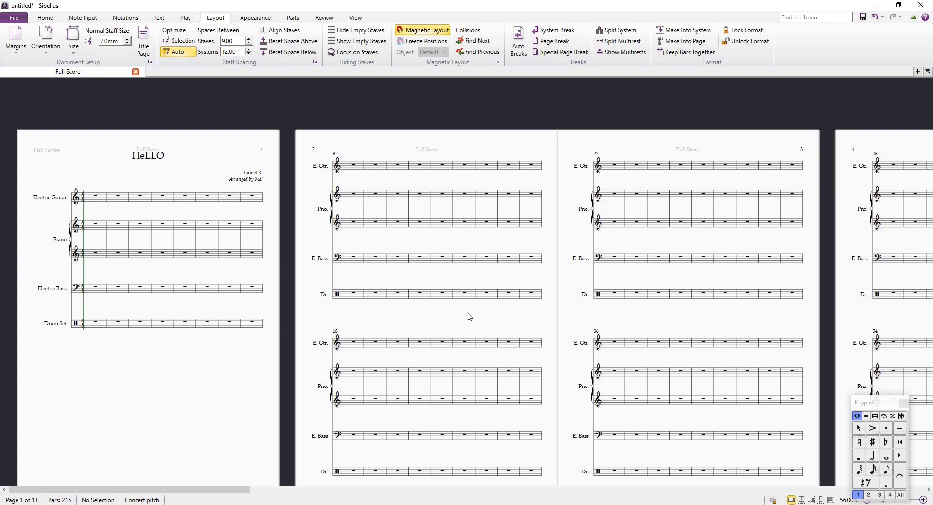
pyautogui.moveTo(467, 312); pyautogui.dragTo(533, 296)
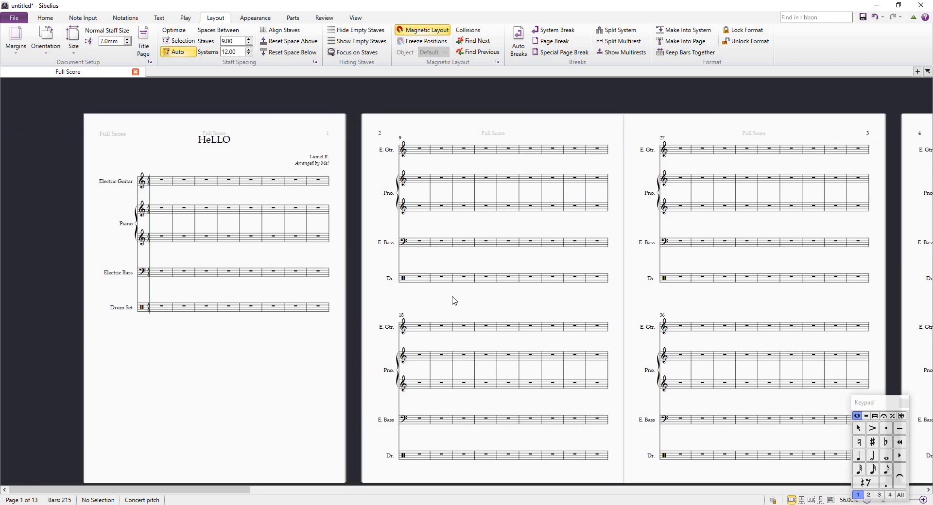
# Step: Search the instruments available for the score for "violin" and "vbra", and clear the search without adding any
pyautogui.press('i')
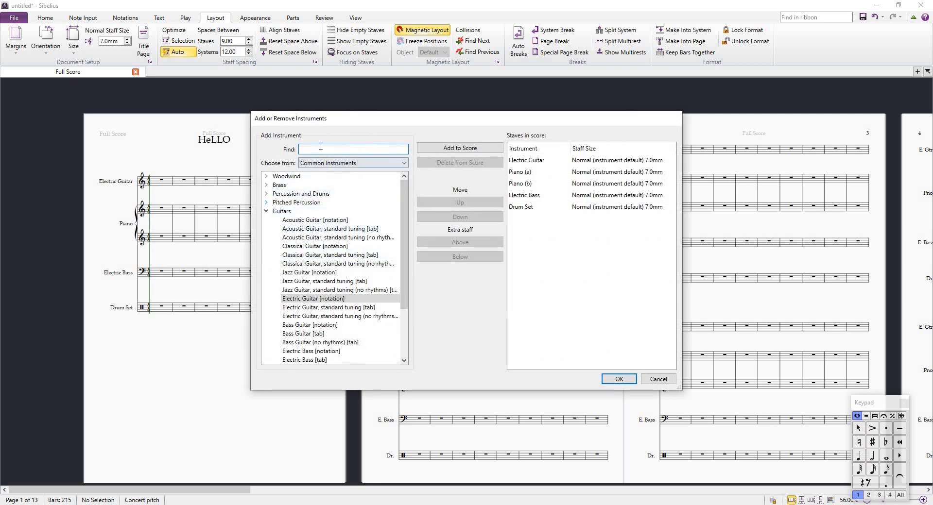
pyautogui.write('violin')
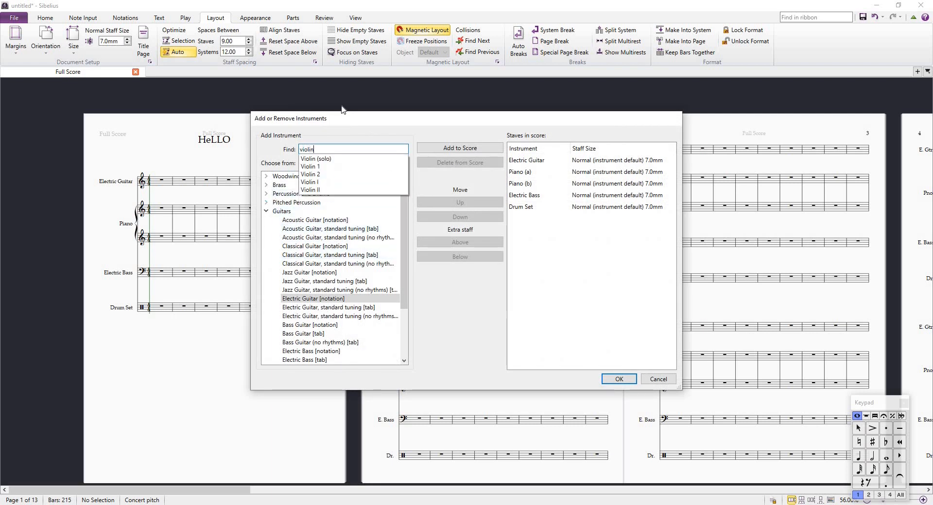
pyautogui.press('BackSpace')
pyautogui.press('BackSpace')
pyautogui.press('BackSpace')
pyautogui.press('BackSpace')
pyautogui.press('BackSpace')
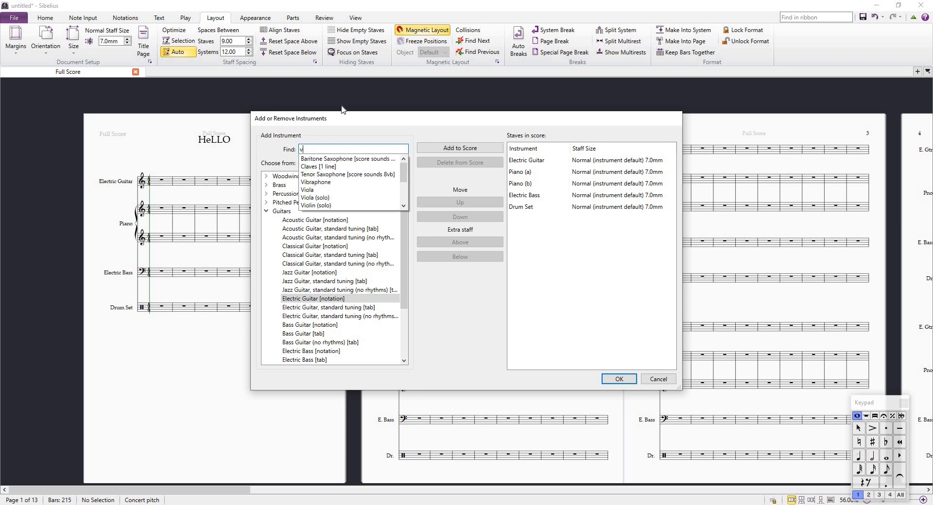
pyautogui.write('bra')
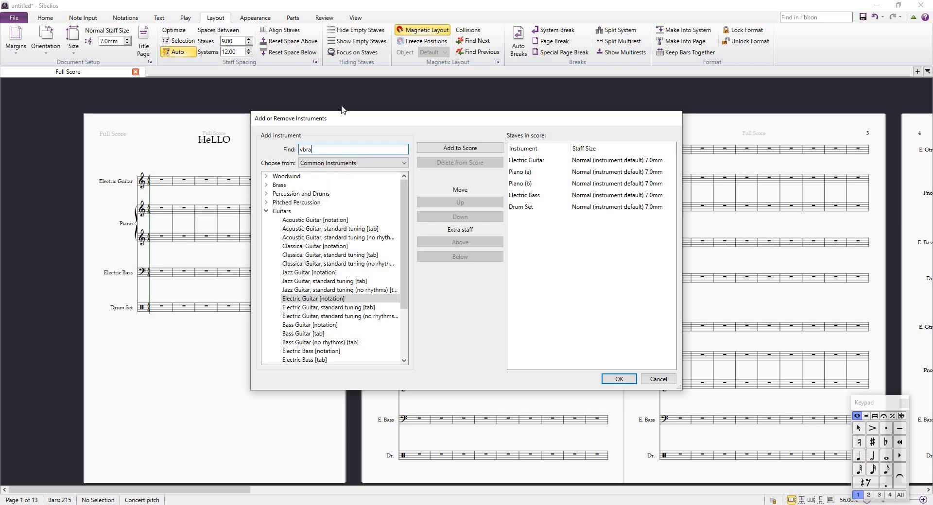
pyautogui.press('BackSpace')
pyautogui.press('BackSpace')
pyautogui.press('BackSpace')
pyautogui.press('BackSpace')
pyautogui.click(618, 379)
# Step: Add another Electric Guitar [notation] to the list of staves in the score
pyautogui.click(165, 210)
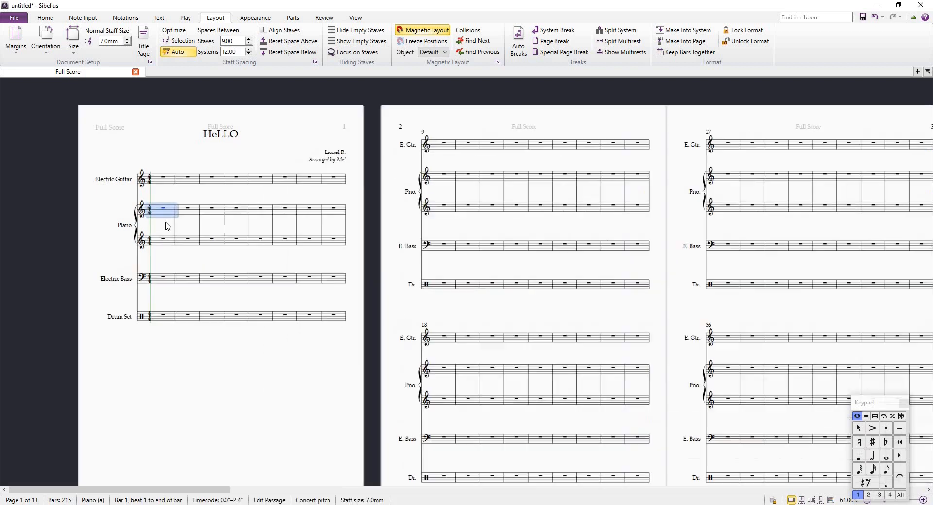
pyautogui.hotkey('ctrl', '+')
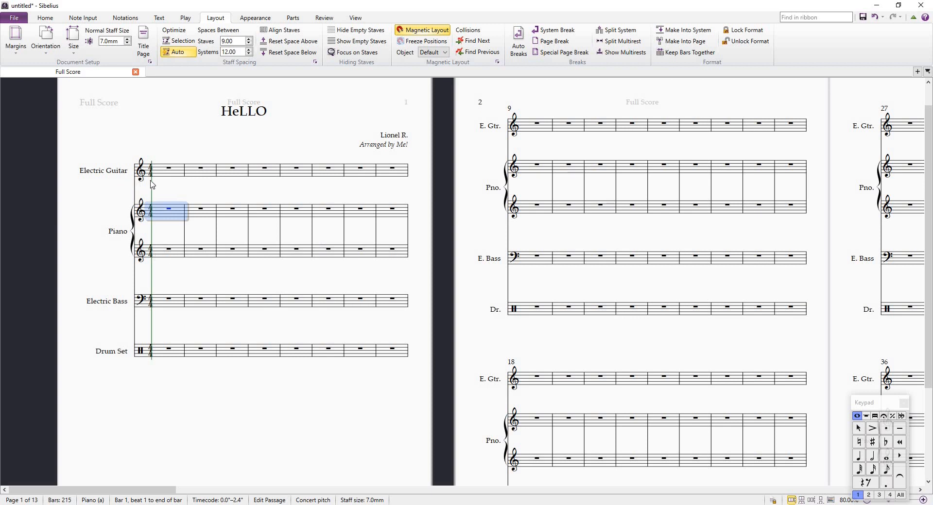
pyautogui.press('i')
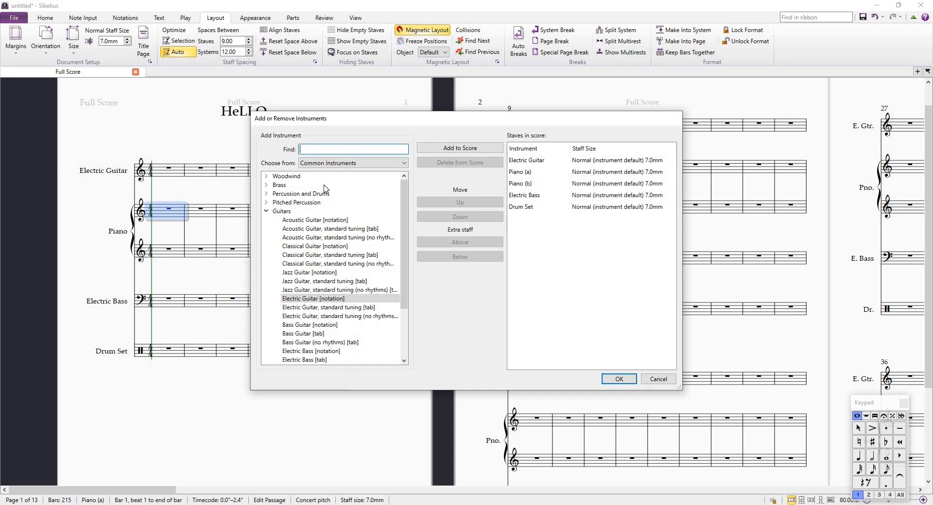
pyautogui.click(457, 148)
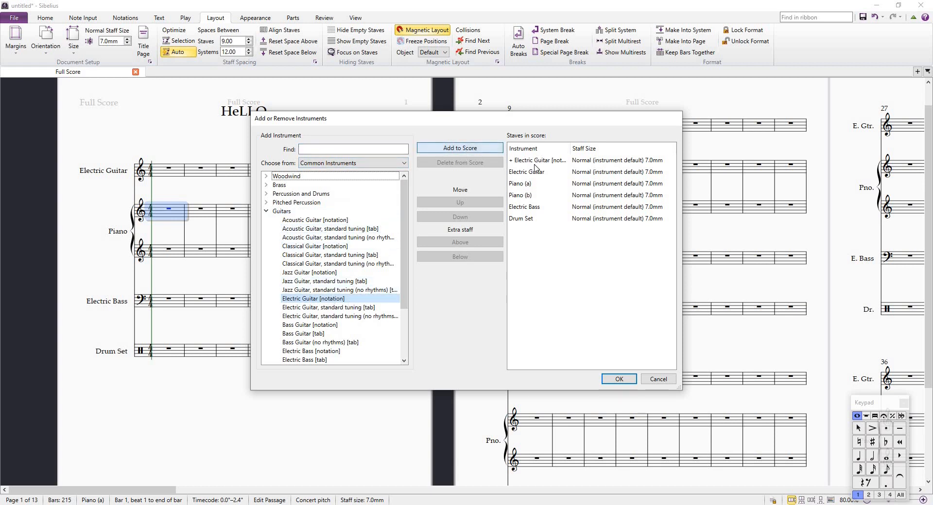
# Step: Find the Keyboard instrument, add it to the staves in the score and move its two staves above the piano
pyautogui.click(377, 149)
pyautogui.write('keyboard')
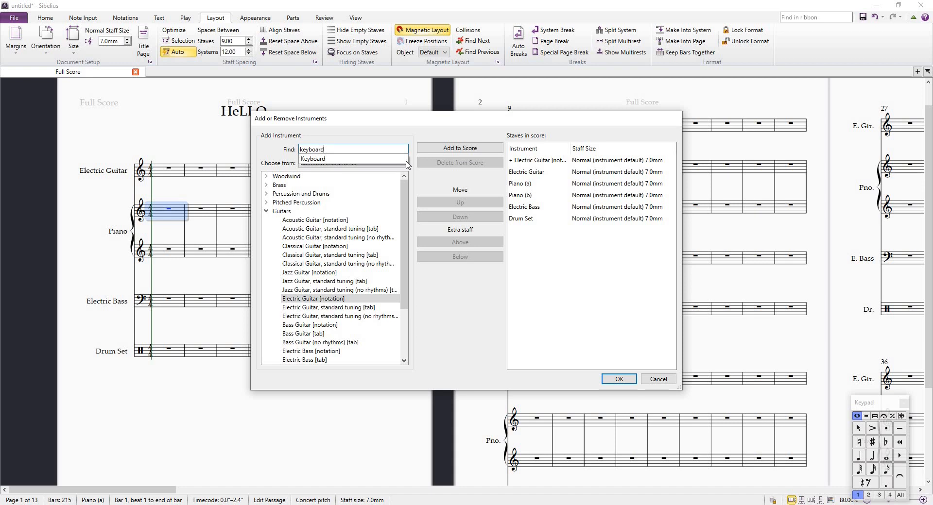
pyautogui.click(335, 159)
pyautogui.click(459, 151)
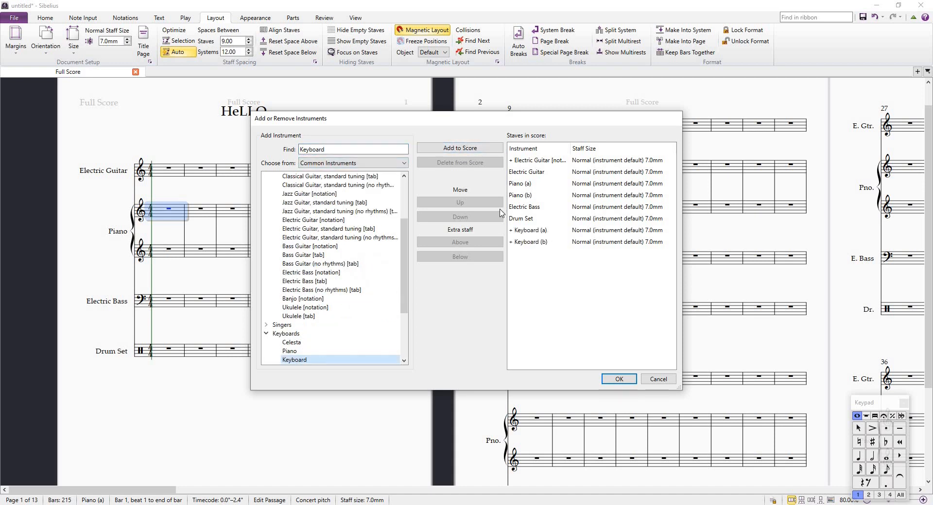
pyautogui.click(480, 203)
pyautogui.click(480, 204)
pyautogui.click(480, 203)
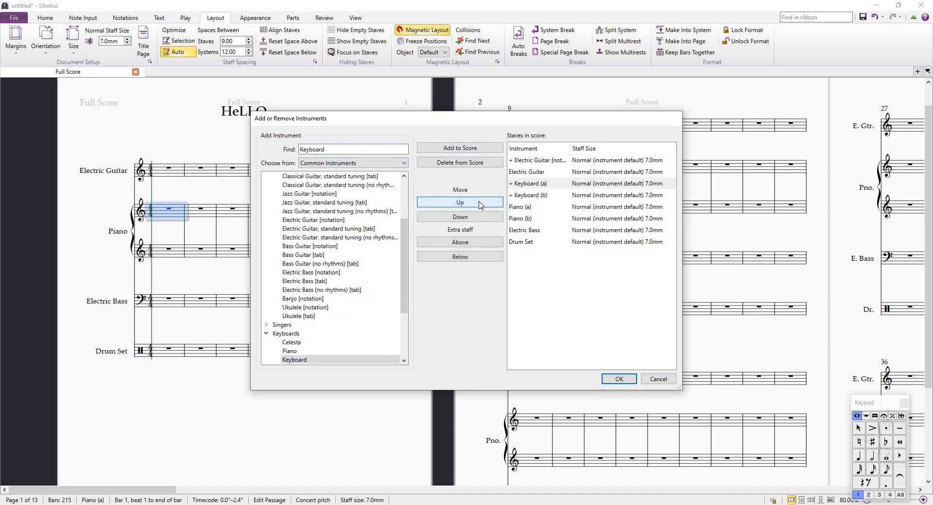
# Step: Apply the added electric guitar and keyboard instruments to the score
pyautogui.click(619, 379)
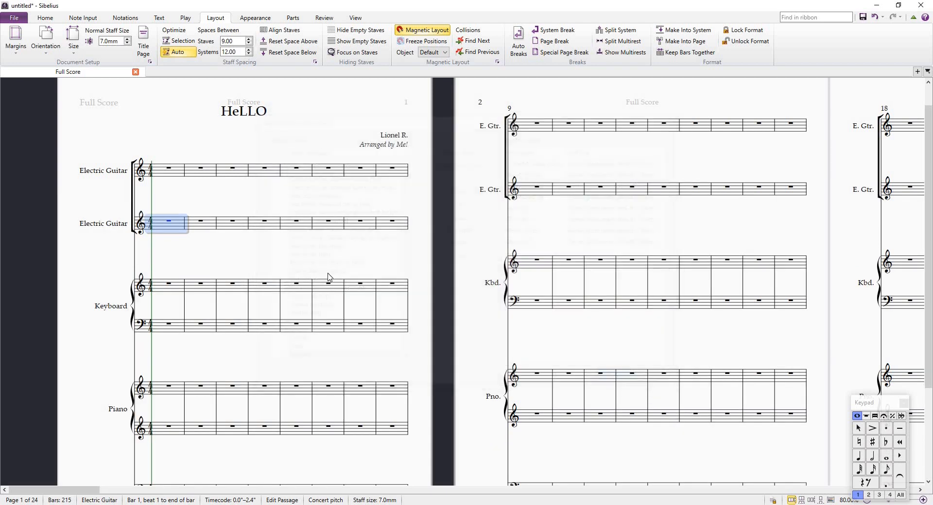
pyautogui.scroll(-3, 355, 154)
pyautogui.scroll(-2, 357, 161)
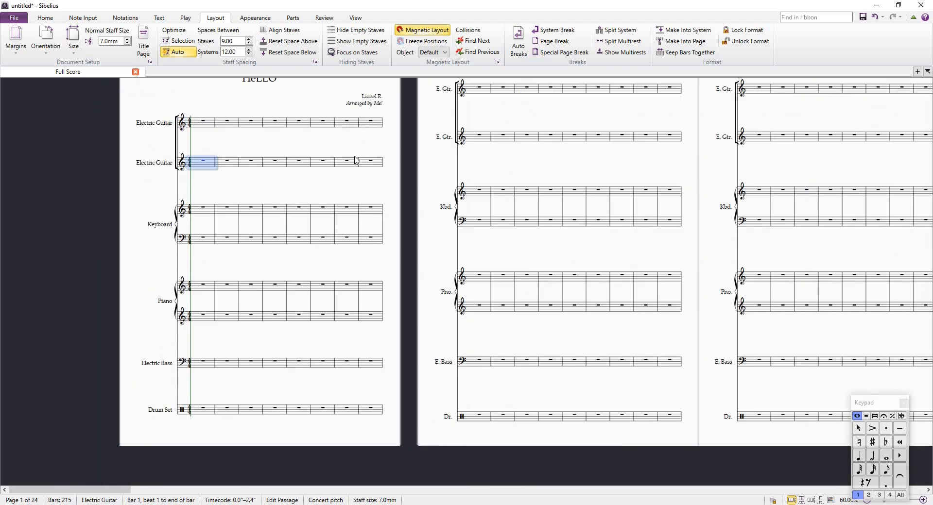
pyautogui.scroll(1, 355, 160)
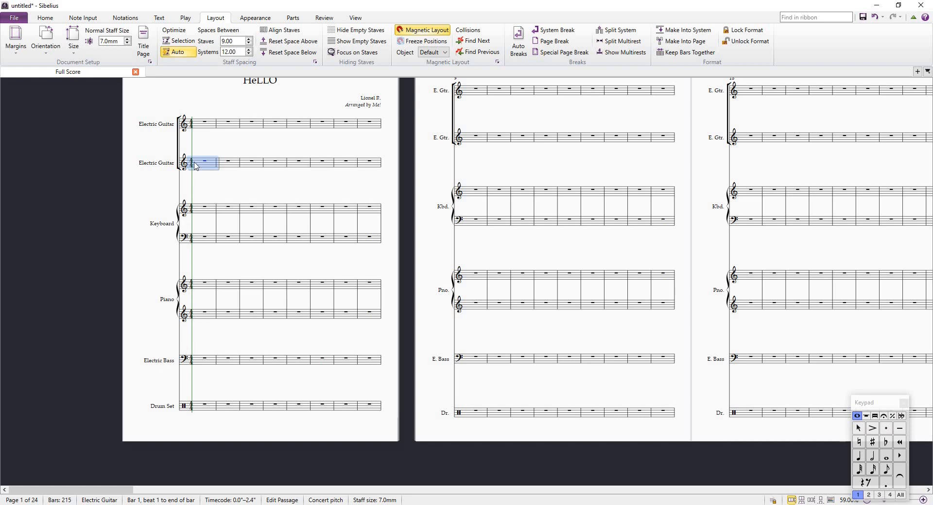
# Step: Number the two guitar staff names on the first page as Electric Guitar 1 and Electric Guitar 2
pyautogui.doubleClick(171, 125)
pyautogui.write('1')
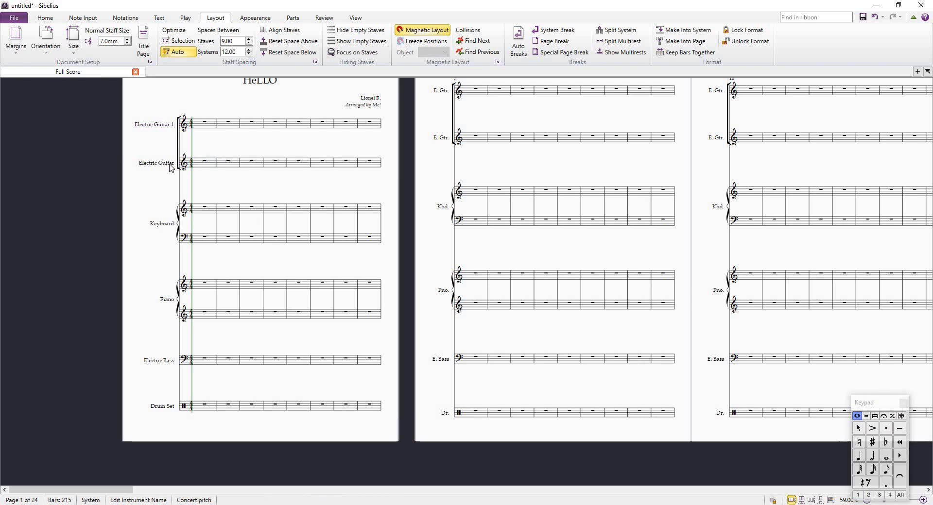
pyautogui.doubleClick(170, 165)
pyautogui.write('2')
pyautogui.press('Escape')
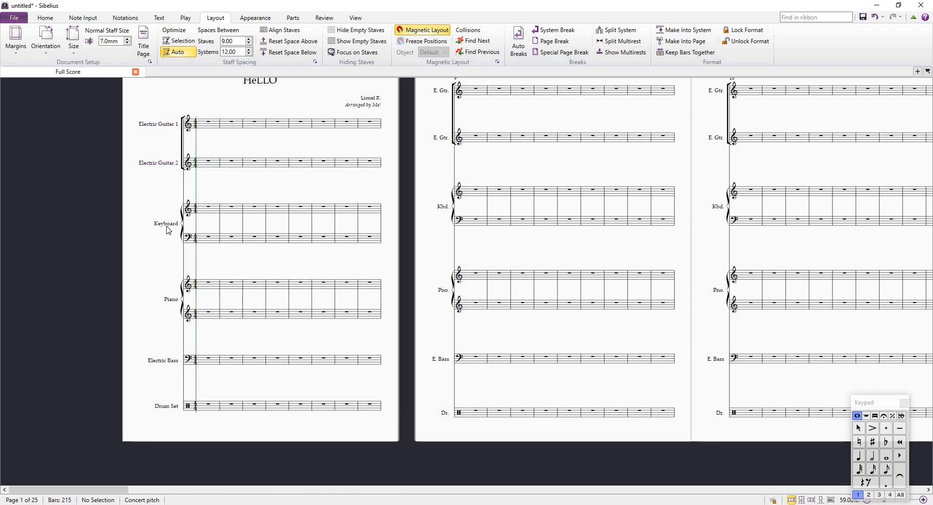
# Step: Add PADS as a second line to the Keyboard instrument name on the first page
pyautogui.doubleClick(167, 229)
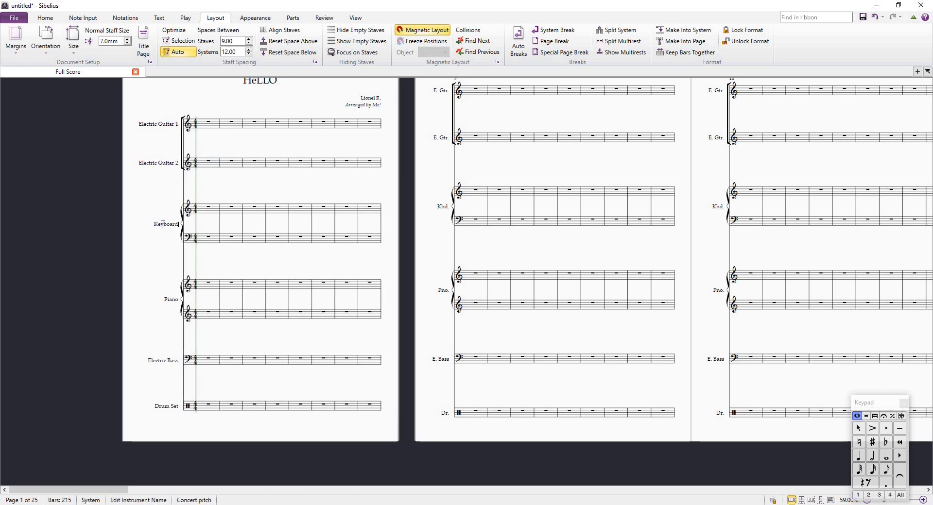
pyautogui.write('PADS')
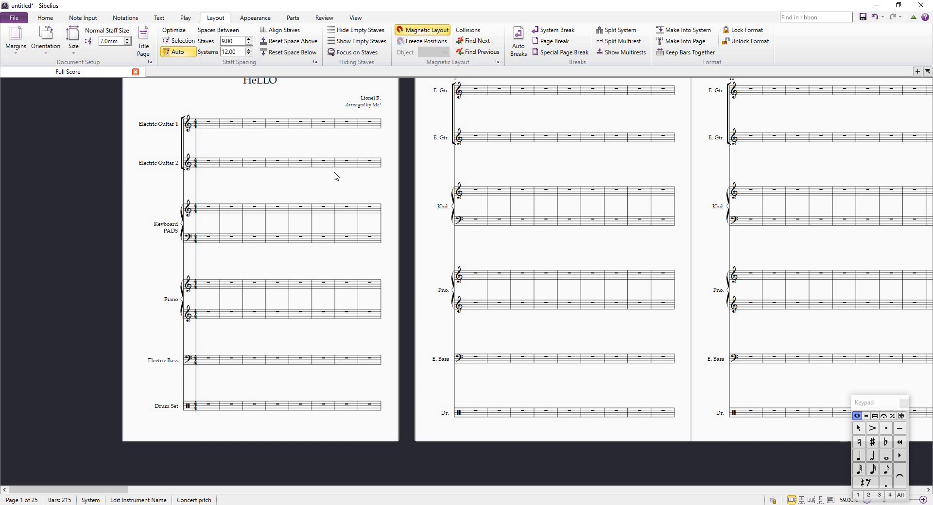
pyautogui.press('Escape')
# Step: Delete the lower keyboard staff, Keyboard PADS (b), from the score and apply the change
pyautogui.press('i')
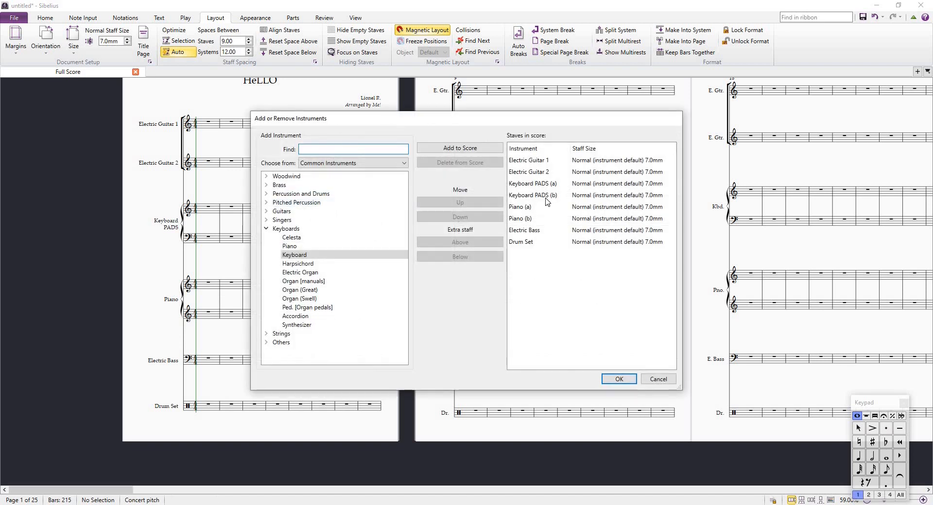
pyautogui.click(546, 197)
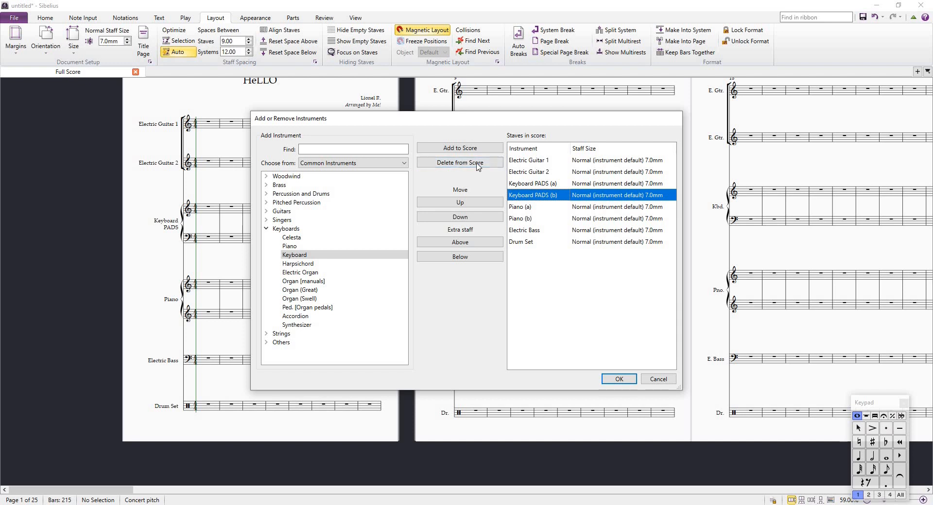
pyautogui.click(478, 165)
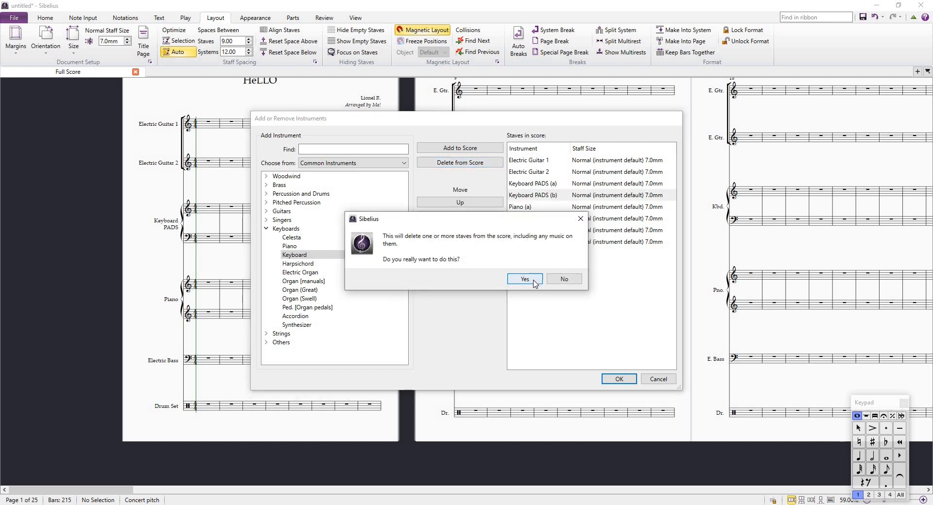
pyautogui.click(525, 280)
pyautogui.click(619, 379)
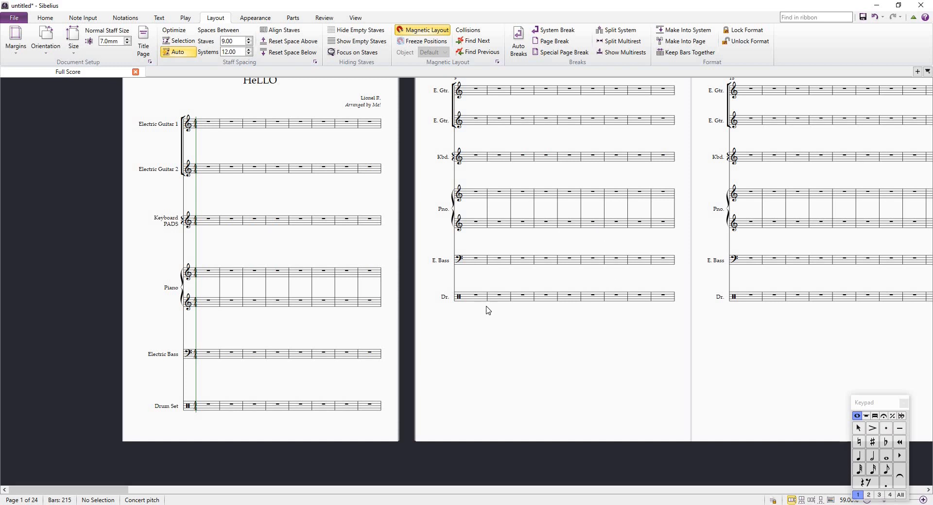
# Step: Examine how the staves are spaced on the first page compared with the following pages
pyautogui.scroll(2, 485, 312)
pyautogui.scroll(-2, 262, 237)
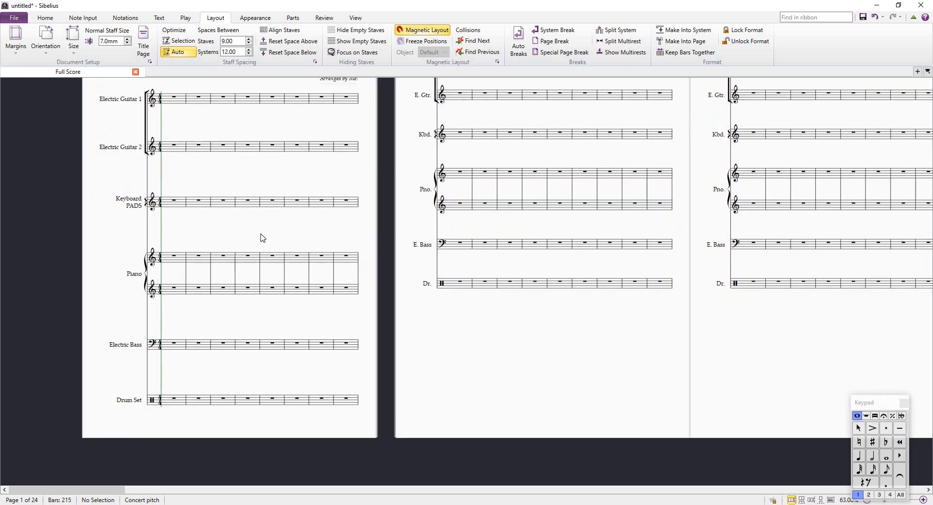
pyautogui.scroll(-1, 312, 194)
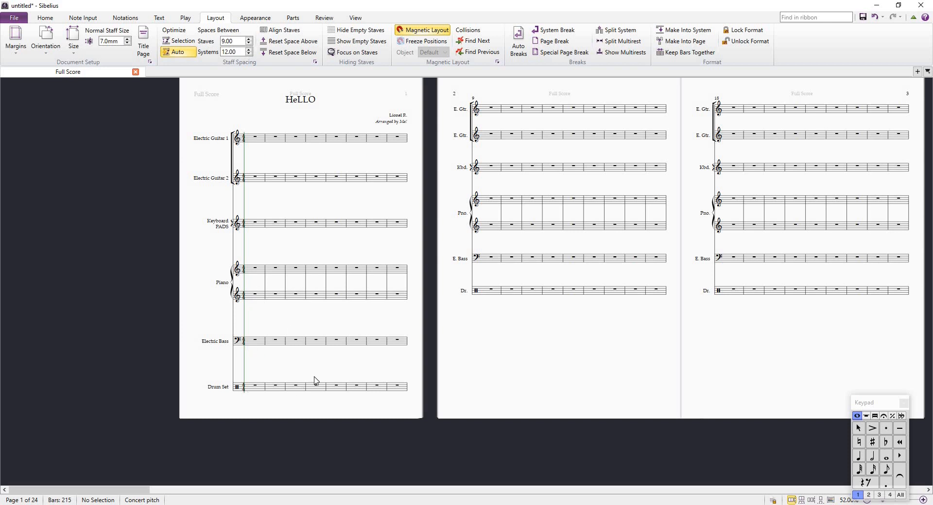
pyautogui.moveTo(540, 331); pyautogui.dragTo(406, 336)
pyautogui.moveTo(646, 344); pyautogui.dragTo(587, 325)
pyautogui.scroll(-3, 209, 225)
pyautogui.scroll(4, 247, 262)
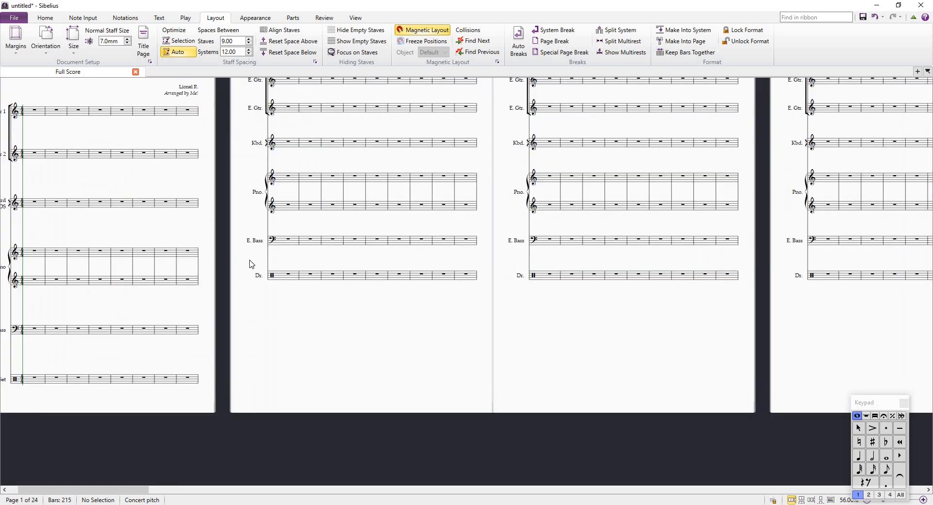
pyautogui.scroll(-2, 148, 348)
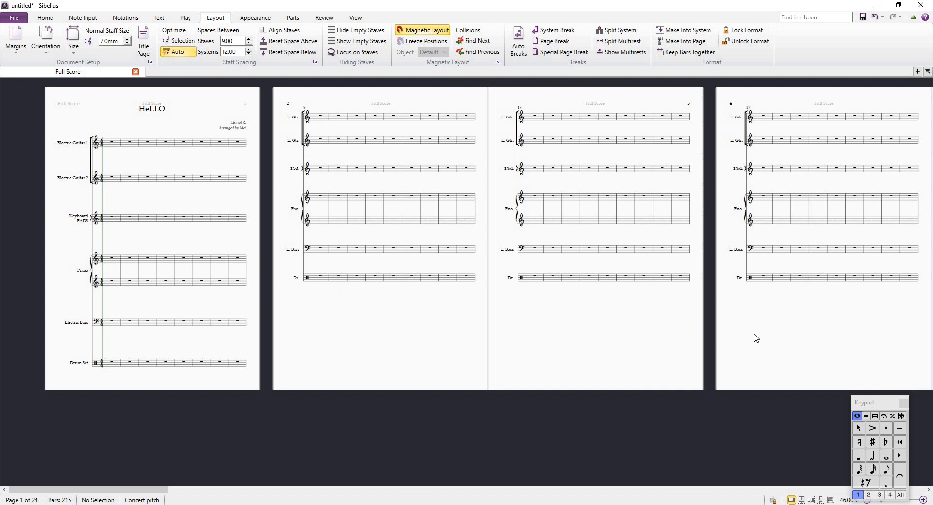
# Step: Select the entire score and spread its staves further apart by moving the drum staff on page 2 downward, then clear the selection
pyautogui.hotkey('ctrl', 'a')
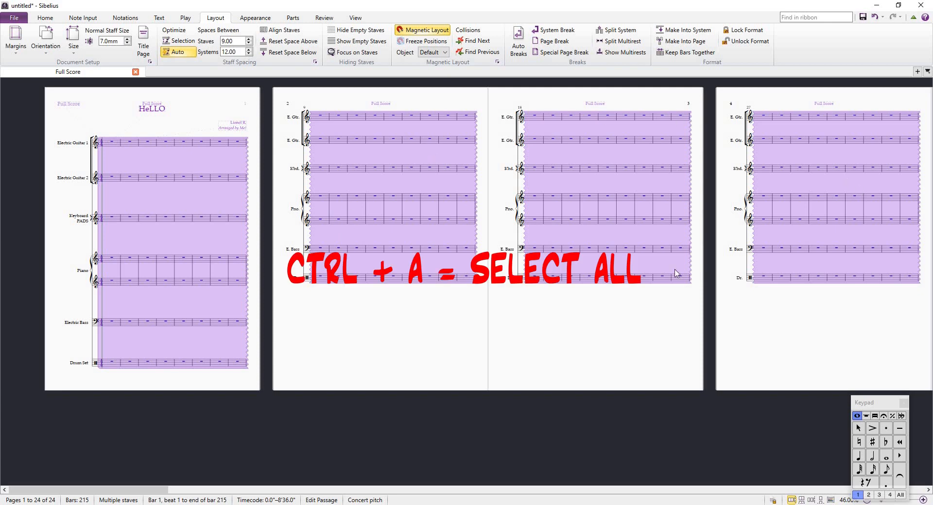
pyautogui.hscroll(3, 806, 285)
pyautogui.hscroll(-1, 457, 304)
pyautogui.hscroll(-2, 437, 294)
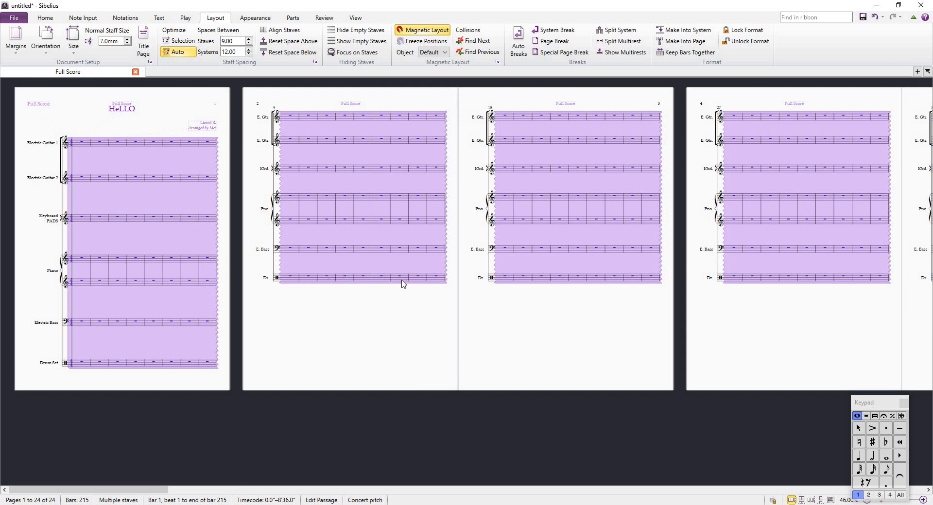
pyautogui.moveTo(402, 280); pyautogui.dragTo(401, 297)
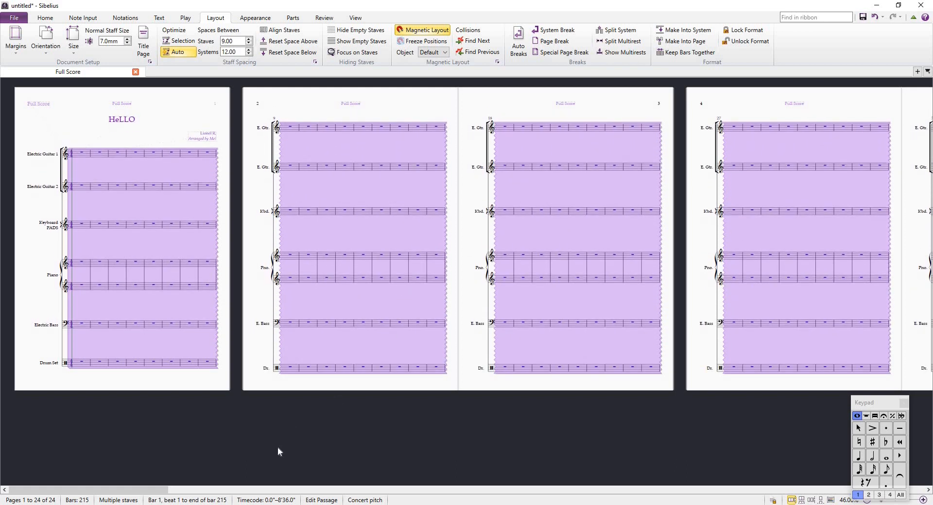
pyautogui.moveTo(158, 490); pyautogui.dragTo(48, 483)
pyautogui.click(370, 350)
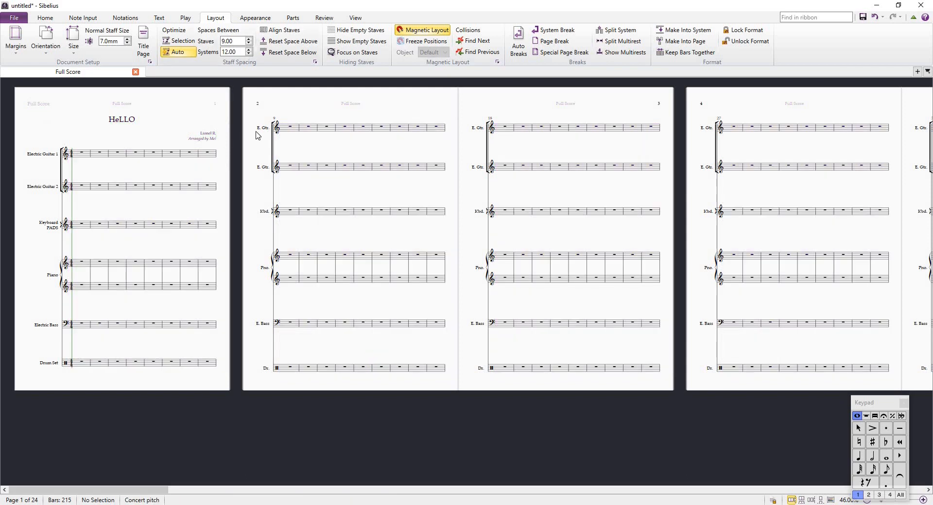
# Step: Save the score as HeLLO.sib in the Desktop folder
pyautogui.scroll(-1, 259, 137)
pyautogui.scroll(1, 236, 121)
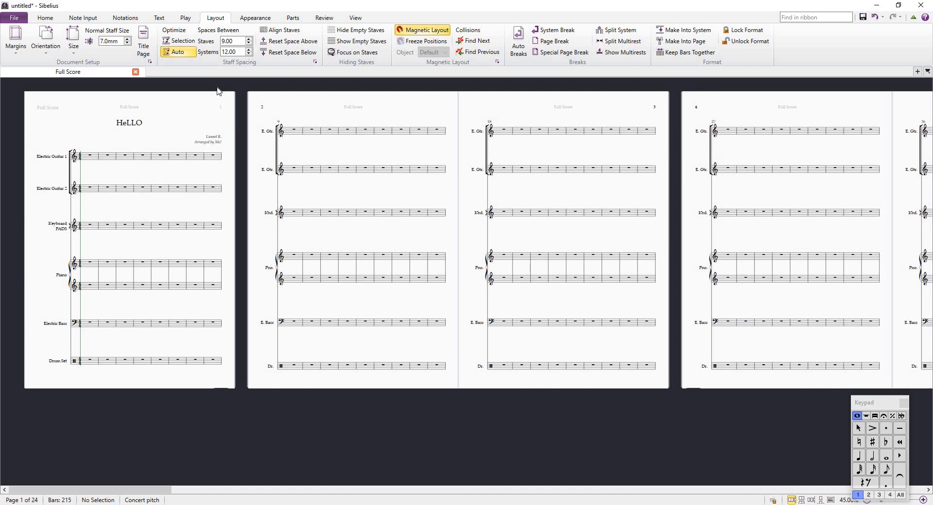
pyautogui.moveTo(306, 144); pyautogui.dragTo(387, 149)
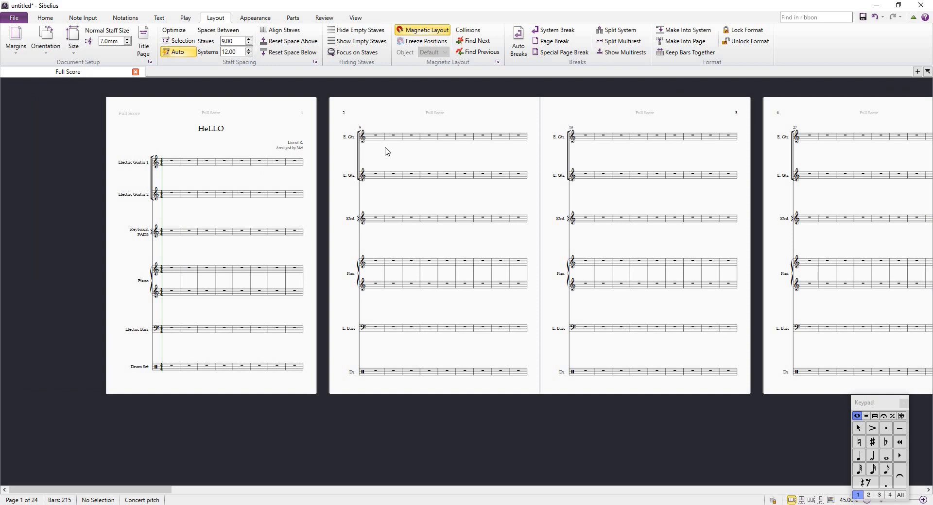
pyautogui.click(23, 22)
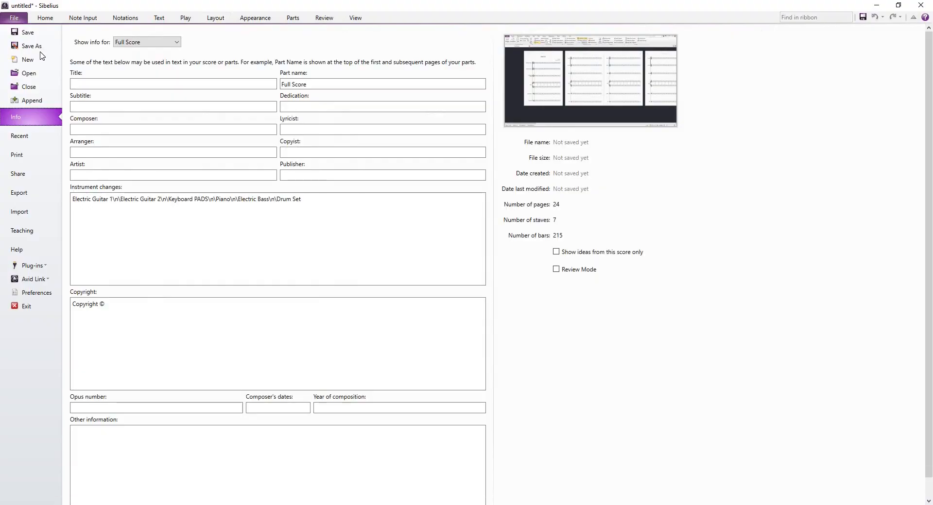
pyautogui.click(39, 45)
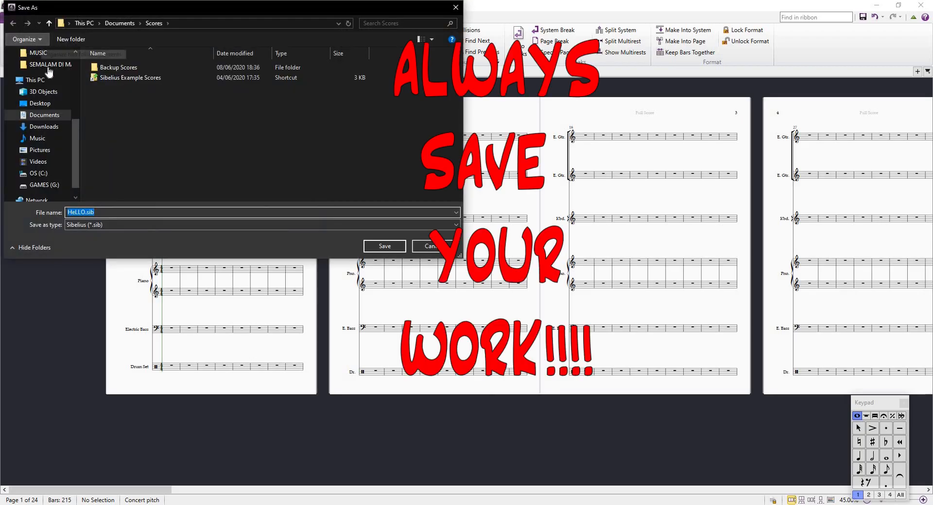
pyautogui.click(63, 104)
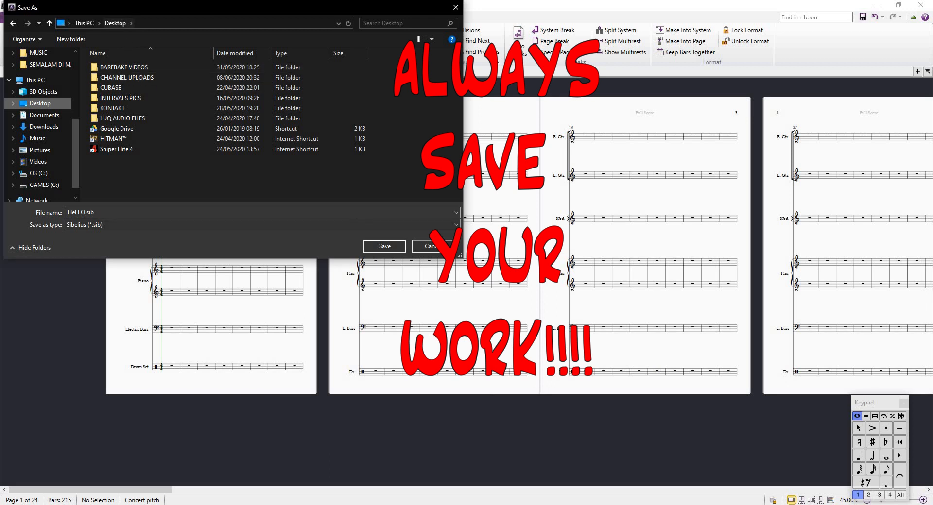
pyautogui.click(389, 246)
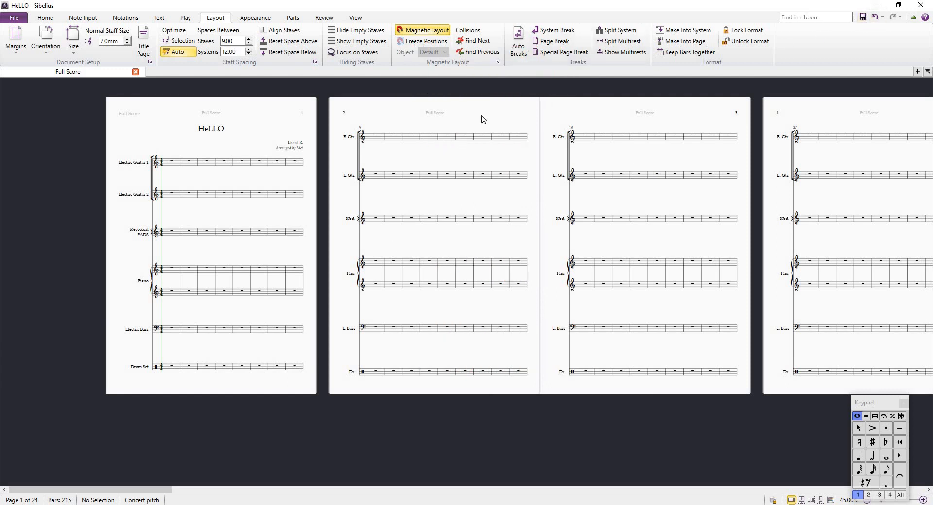
# Step: Save the already named score again to keep its current state
pyautogui.click(234, 166)
pyautogui.scroll(2, 234, 166)
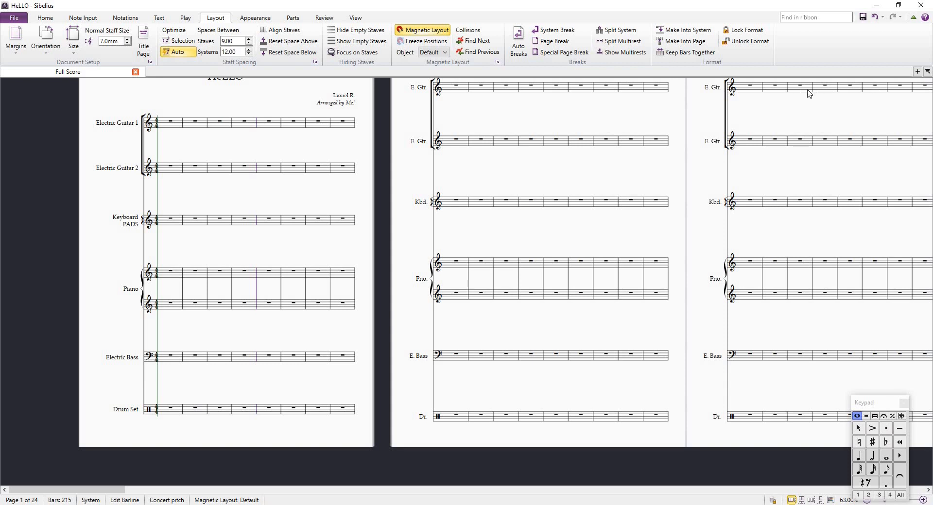
pyautogui.moveTo(670, 162); pyautogui.dragTo(657, 185)
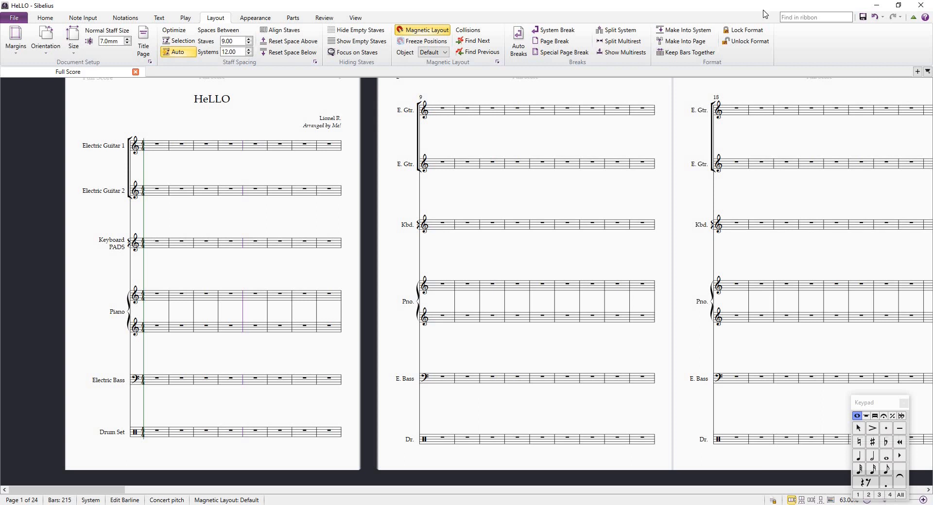
pyautogui.hotkey('ctrl', 's')
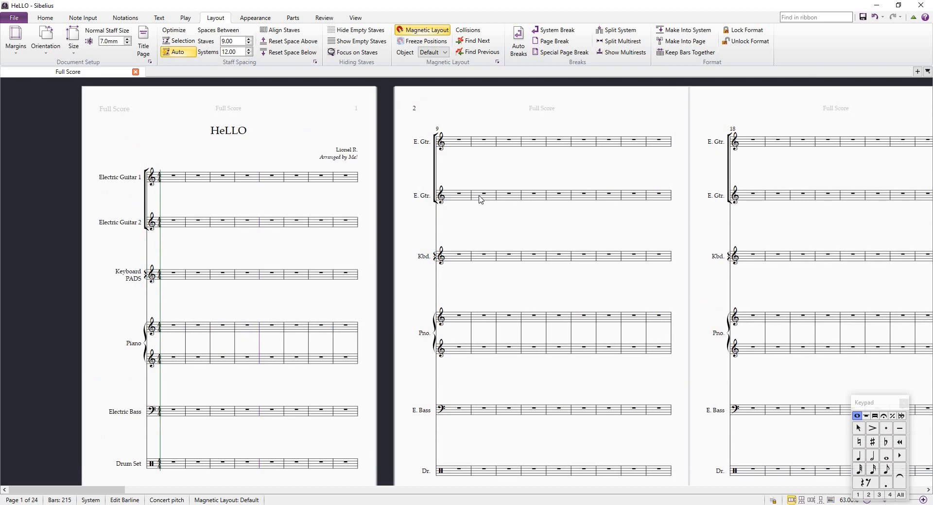
pyautogui.scroll(-1, 481, 201)
pyautogui.scroll(1, 480, 201)
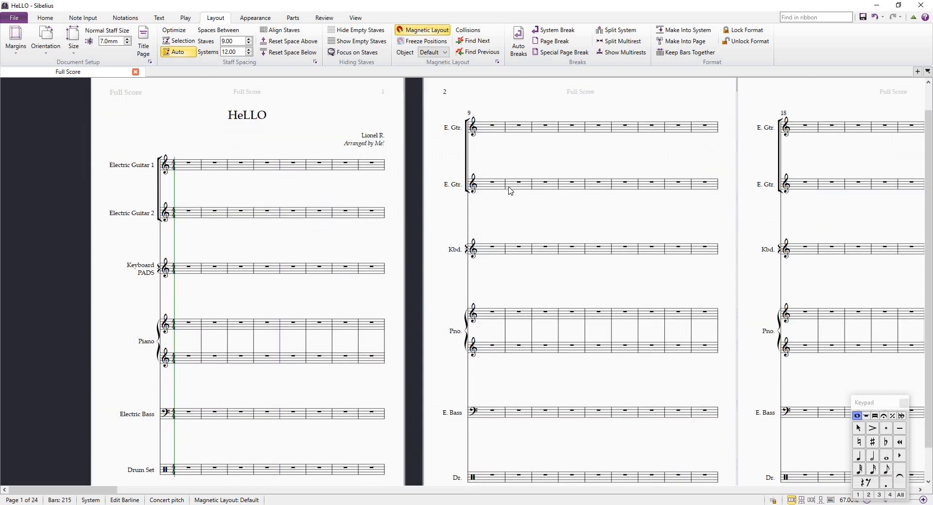
pyautogui.scroll(-1, 508, 199)
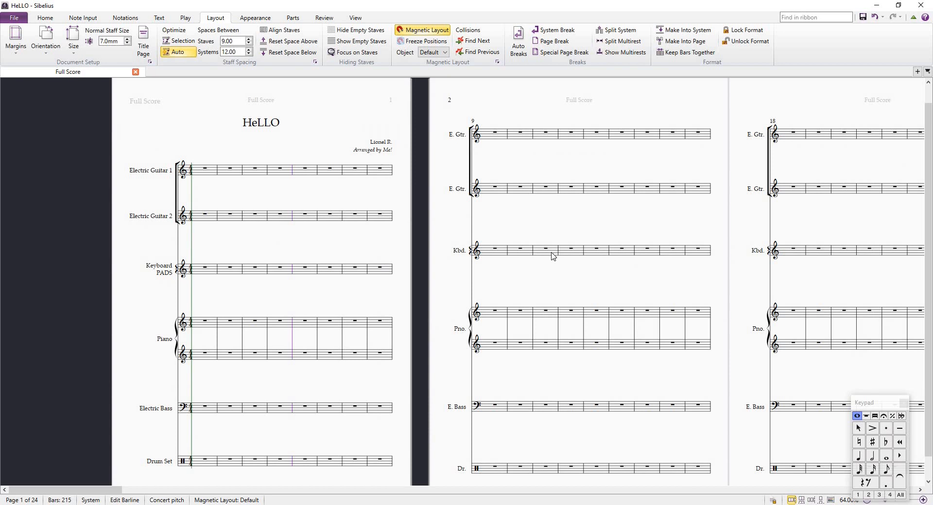
pyautogui.scroll(1, 553, 256)
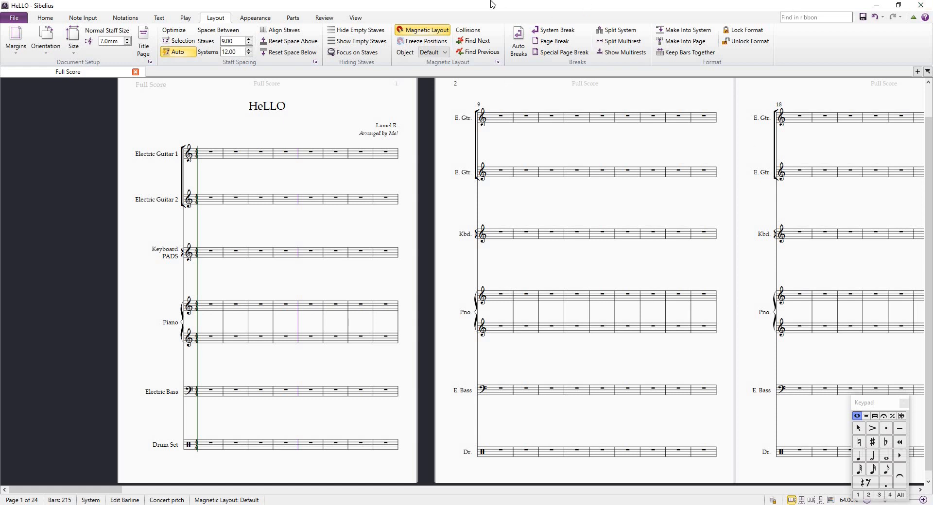
# Step: Set up a manuscript paper export of the score named "My band" without keeping the title, composer and similar text
pyautogui.click(15, 19)
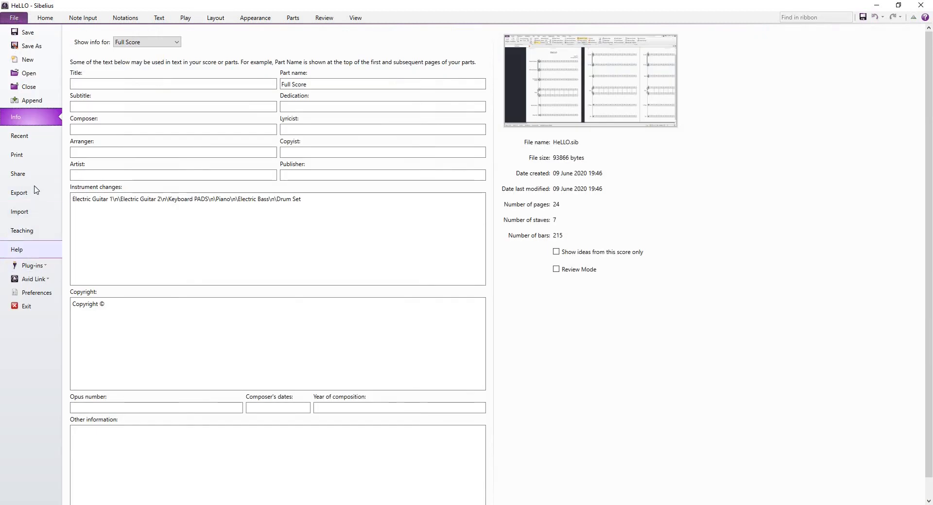
pyautogui.click(30, 196)
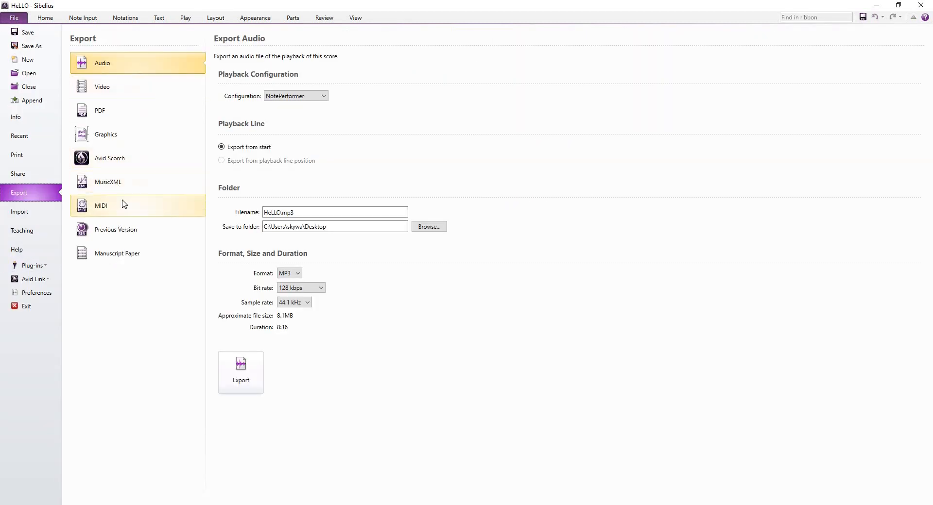
pyautogui.click(122, 259)
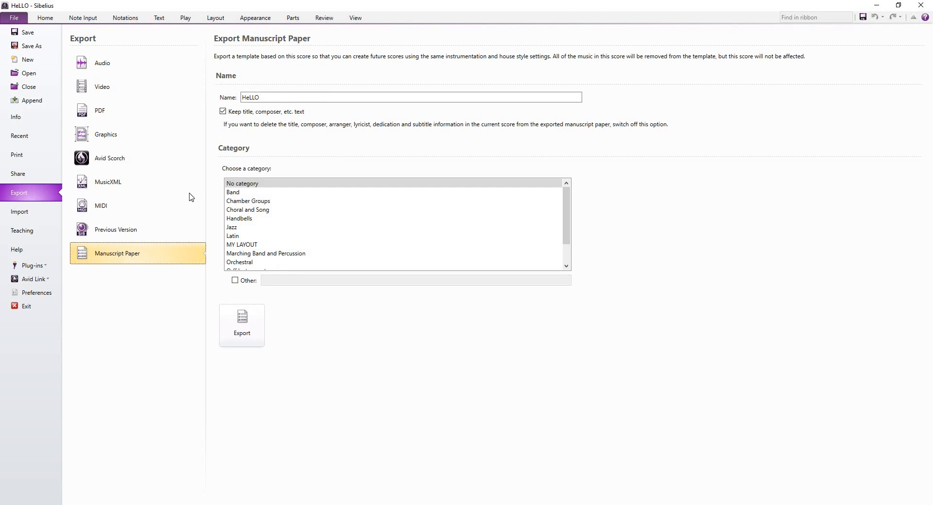
pyautogui.click(283, 98)
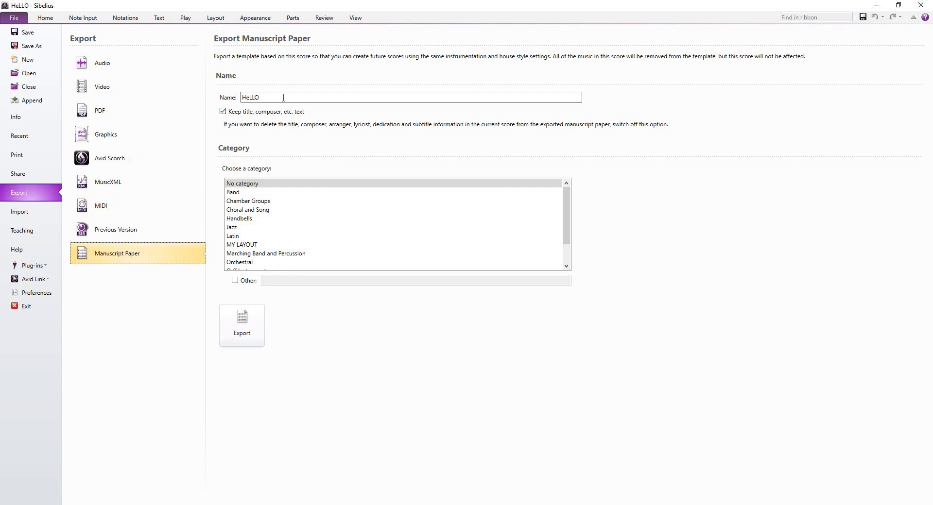
pyautogui.hotkey('ctrl', 'a')
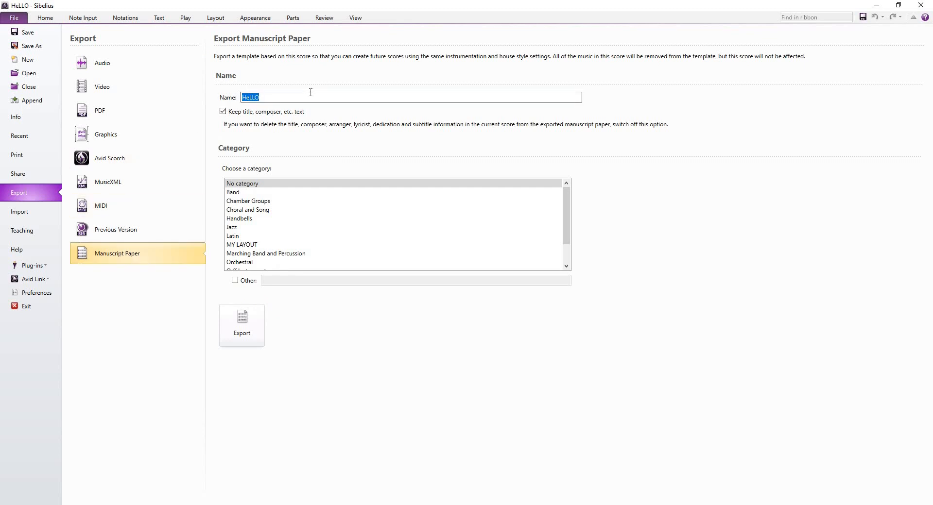
pyautogui.click(223, 112)
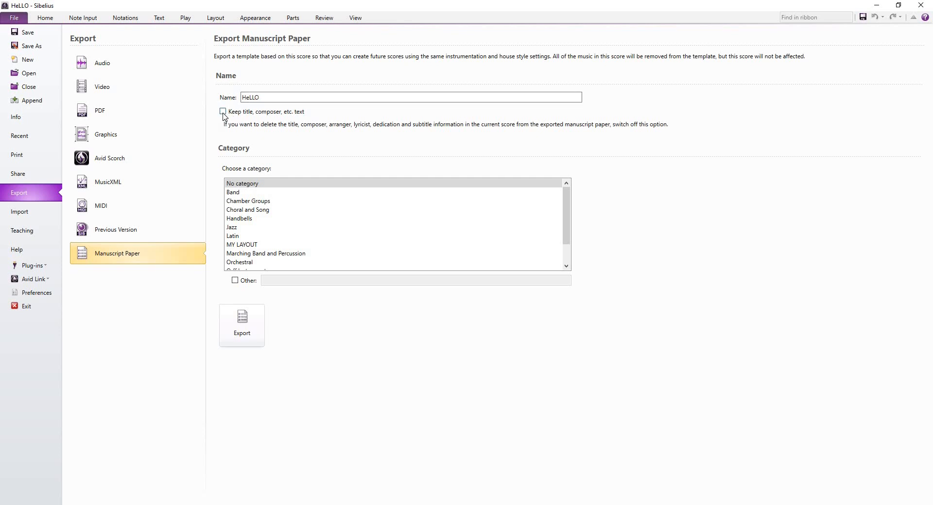
pyautogui.moveTo(280, 97); pyautogui.dragTo(214, 101)
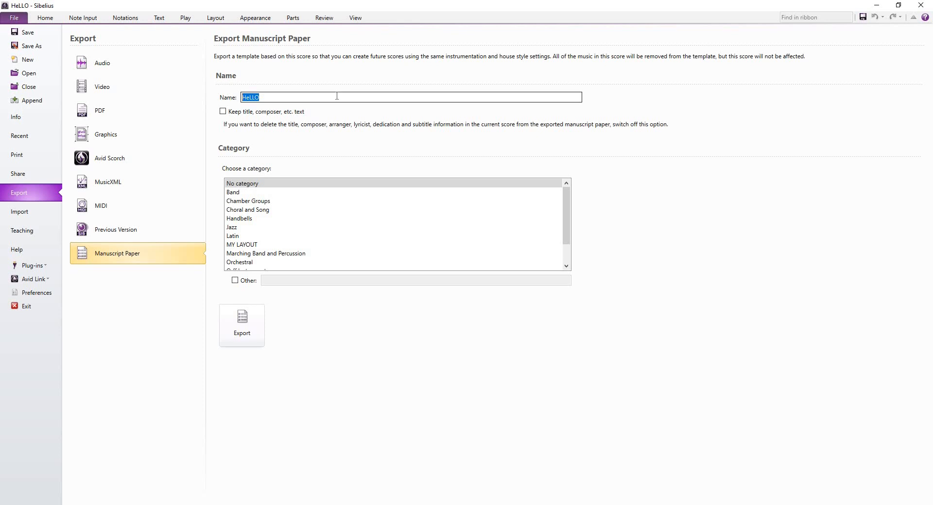
pyautogui.write('My band')
pyautogui.click(308, 186)
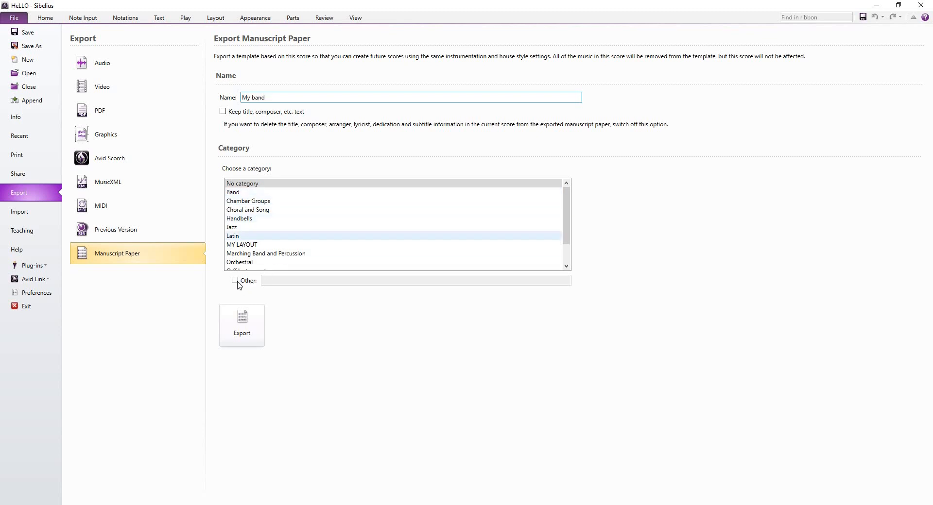
pyautogui.click(243, 336)
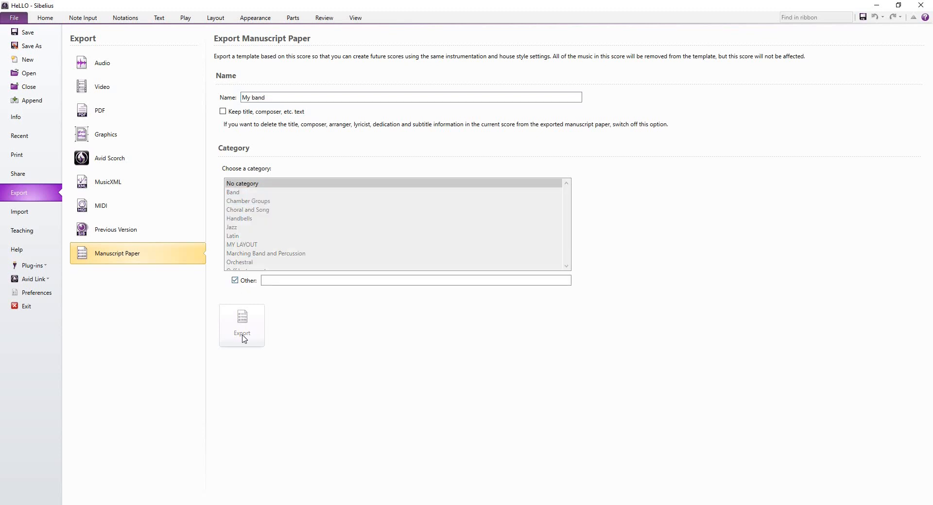
pyautogui.click(236, 280)
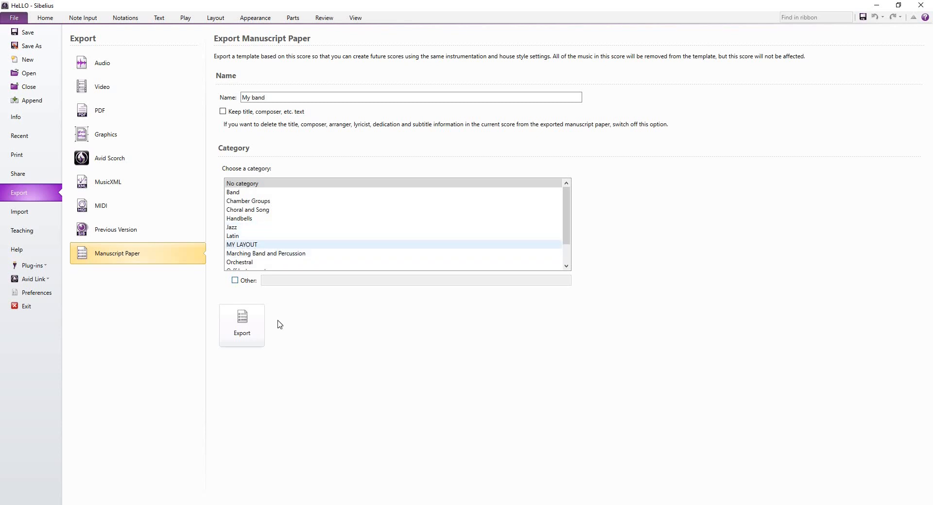
pyautogui.click(265, 245)
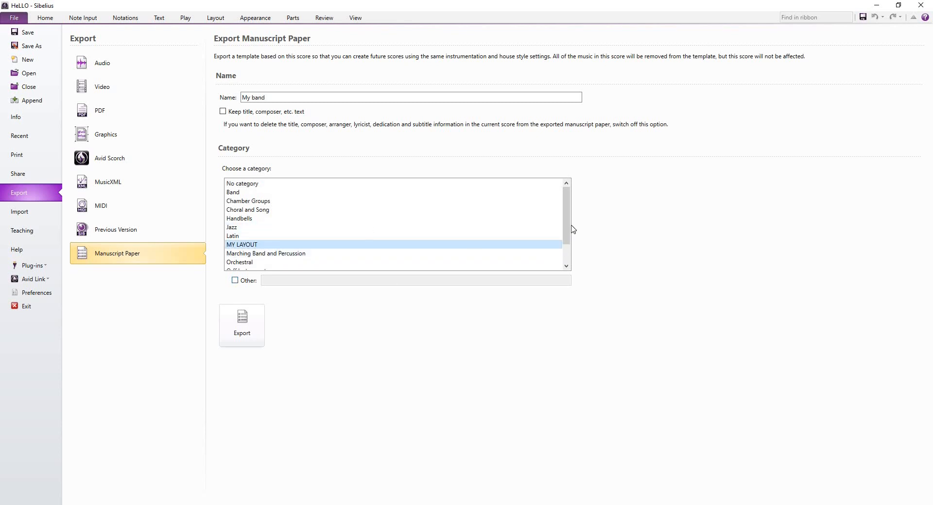
pyautogui.moveTo(570, 236); pyautogui.dragTo(570, 248)
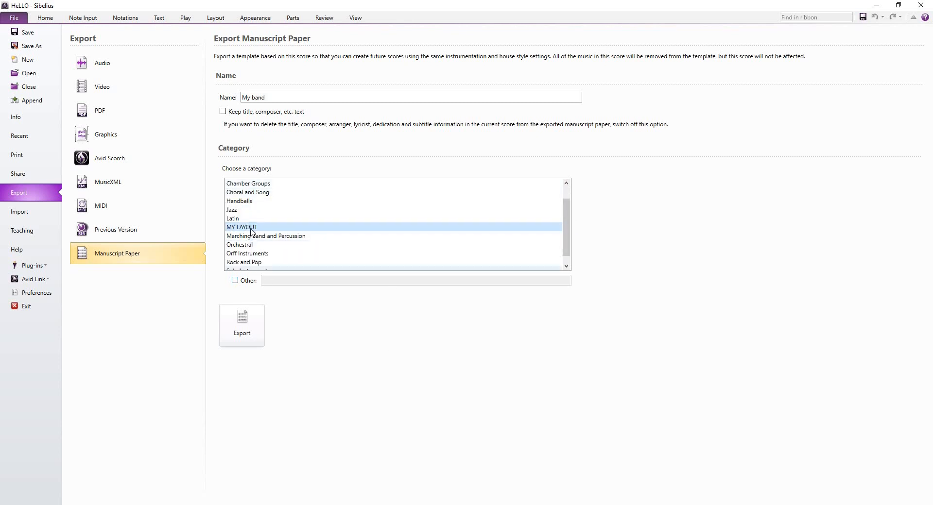
pyautogui.click(235, 280)
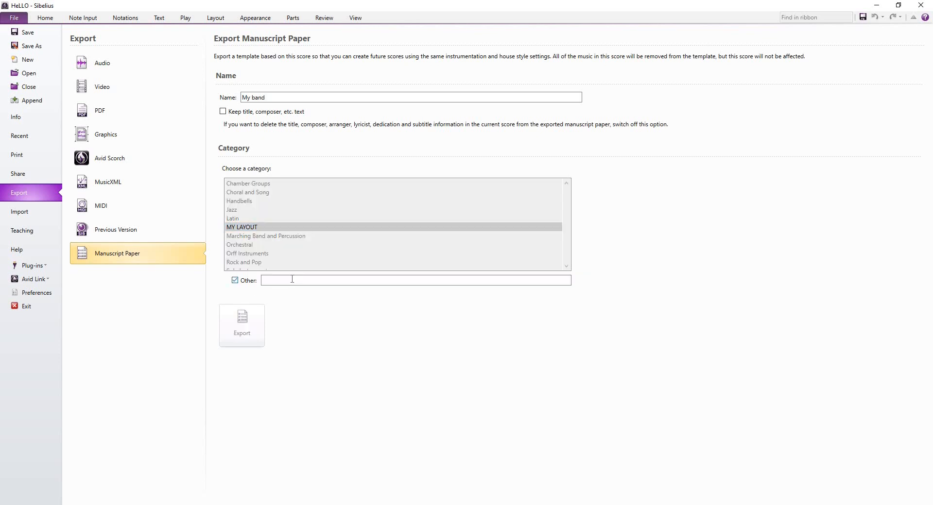
pyautogui.click(235, 280)
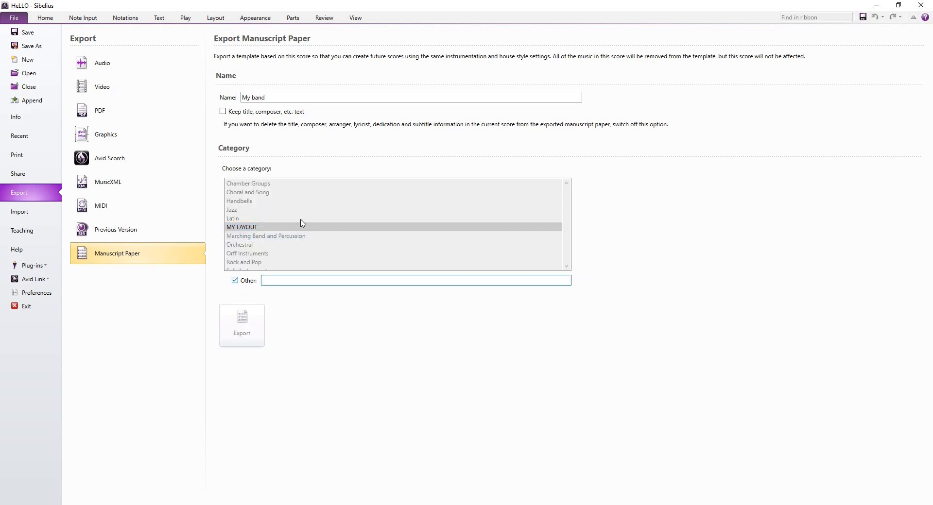
pyautogui.scroll(2, 272, 196)
pyautogui.click(271, 184)
# Step: Assign the template to a new category called "My Layout 2" and export the manuscript paper
pyautogui.click(236, 280)
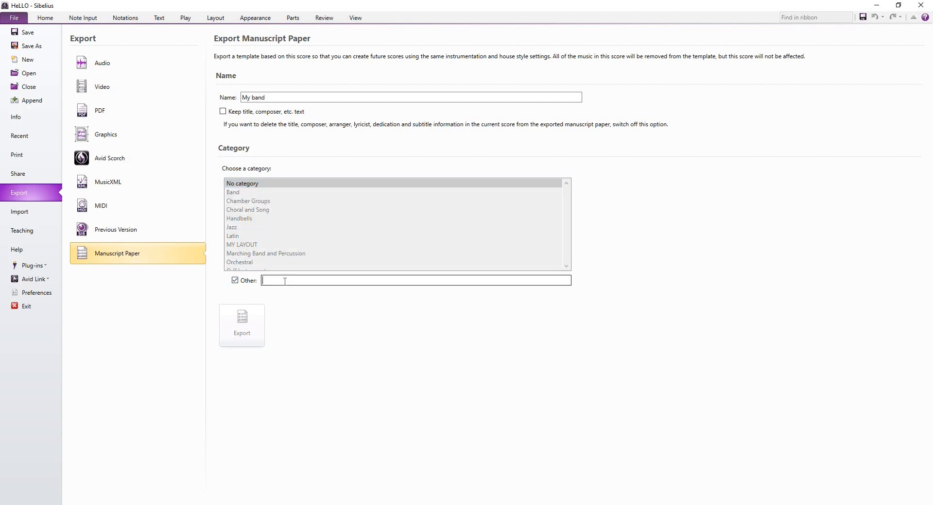
pyautogui.write('My Layout 2')
pyautogui.click(241, 335)
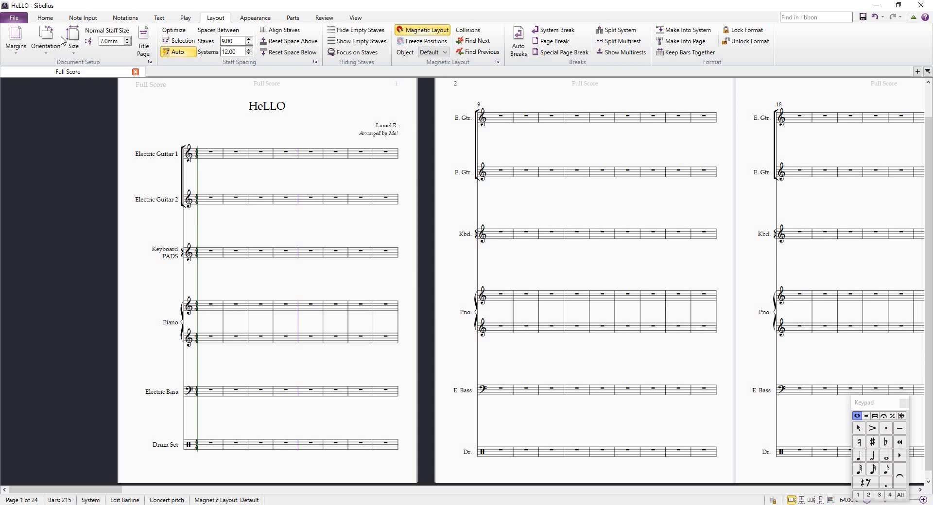
# Step: Close the HeLLO score and create a new score from the My band template in the My Layout 2 category
pyautogui.click(11, 18)
pyautogui.click(29, 87)
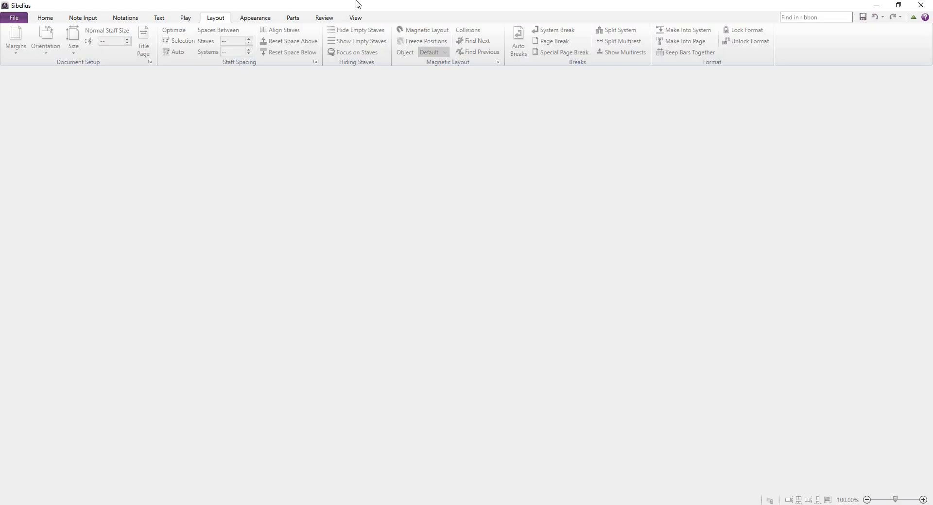
pyautogui.click(13, 18)
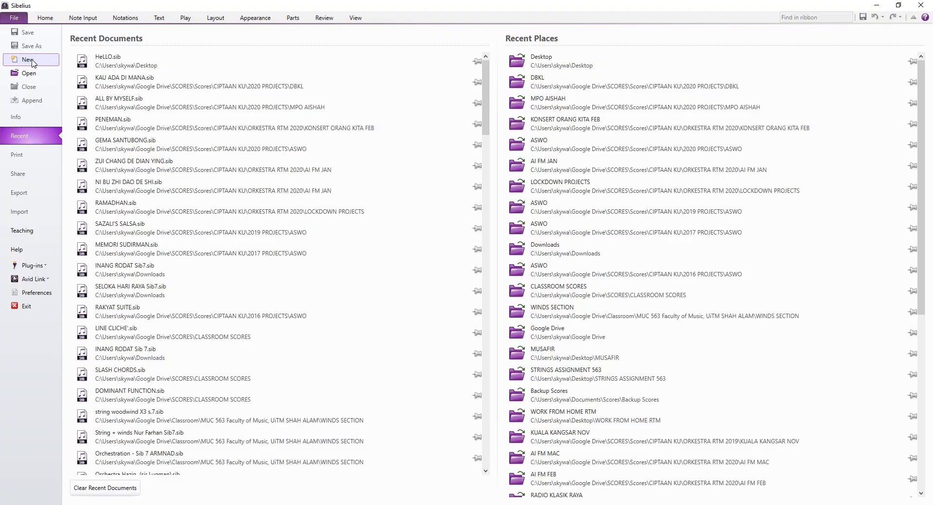
pyautogui.click(28, 60)
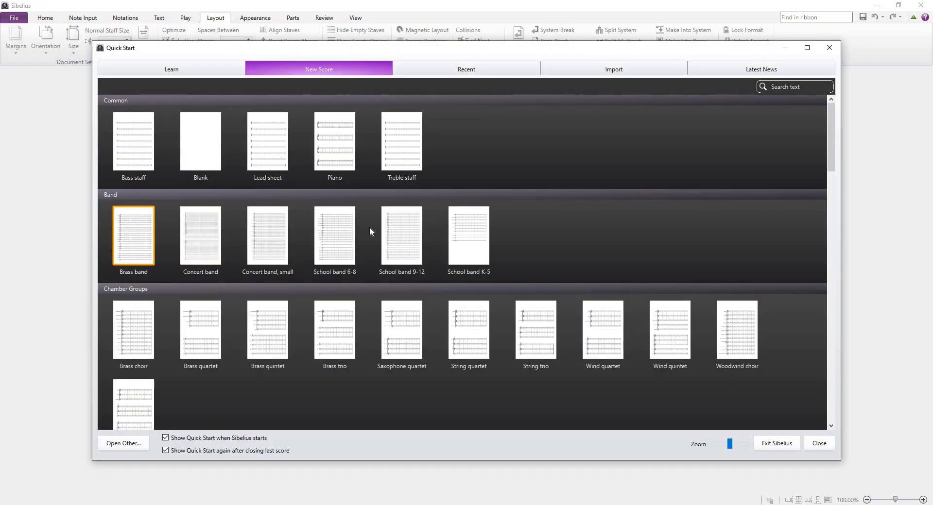
pyautogui.scroll(-15, 370, 230)
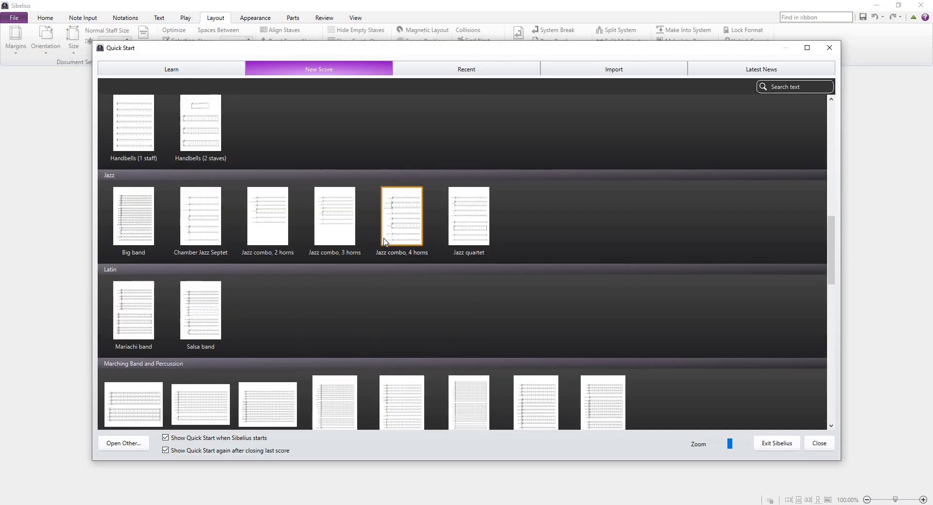
pyautogui.scroll(-6, 384, 241)
pyautogui.scroll(-3, 142, 339)
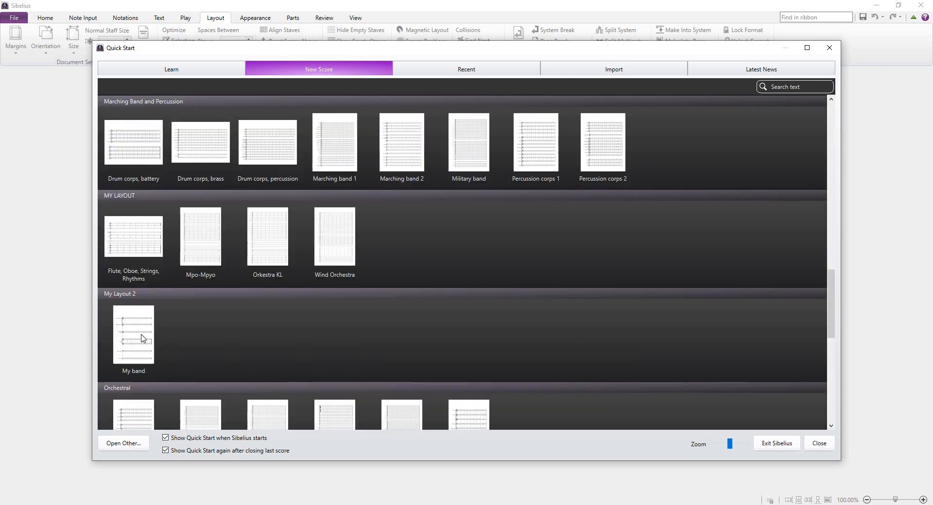
pyautogui.click(143, 339)
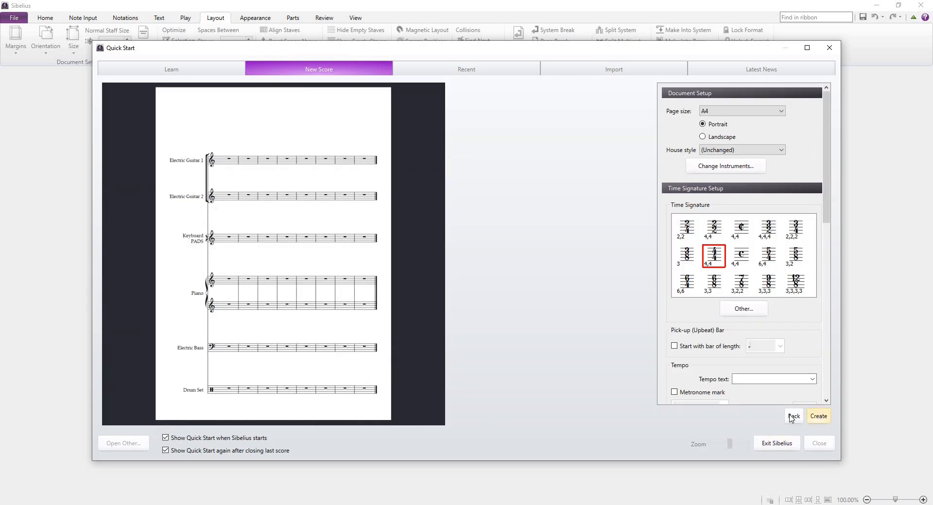
pyautogui.click(819, 416)
# Step: Add the title "Hello Again!" above the staves on the new score's first page
pyautogui.scroll(2, 249, 195)
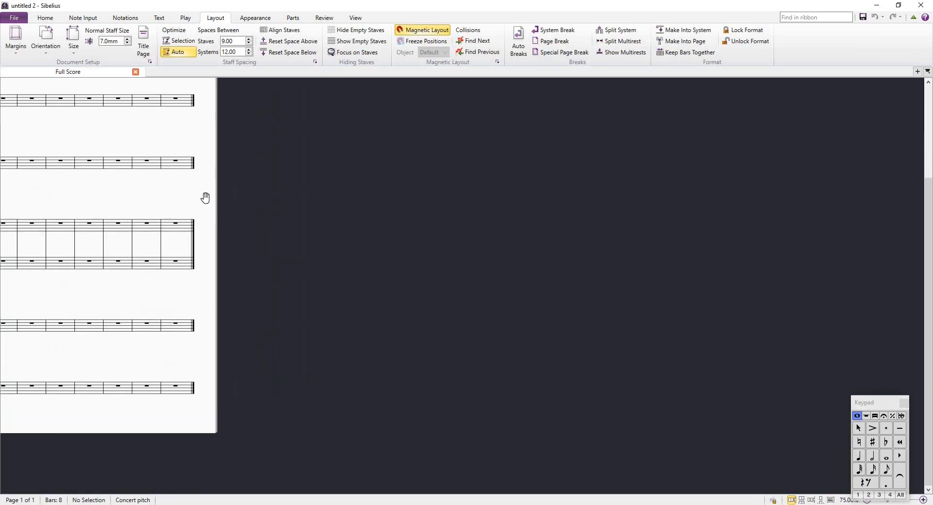
pyautogui.moveTo(205, 198); pyautogui.dragTo(522, 206)
pyautogui.scroll(2, 532, 197)
pyautogui.moveTo(535, 175); pyautogui.dragTo(539, 211)
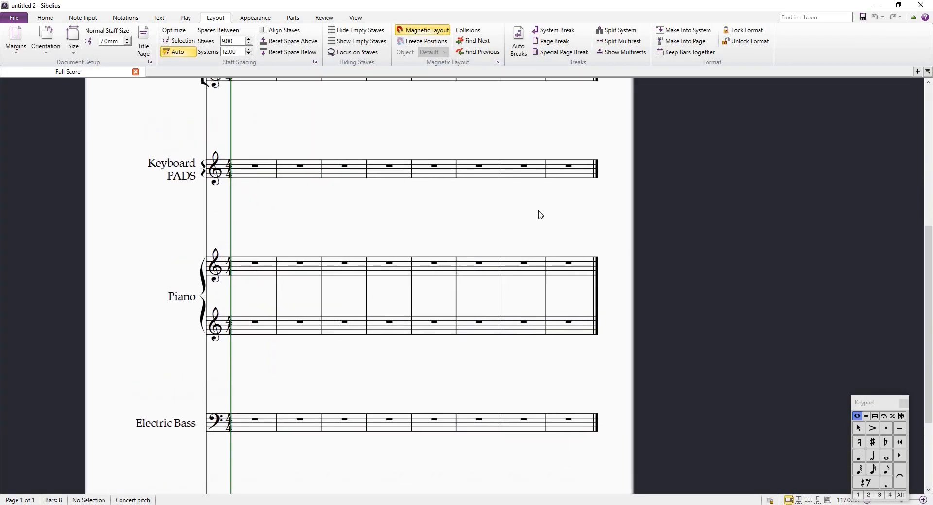
pyautogui.scroll(-3, 541, 215)
pyautogui.scroll(1, 548, 208)
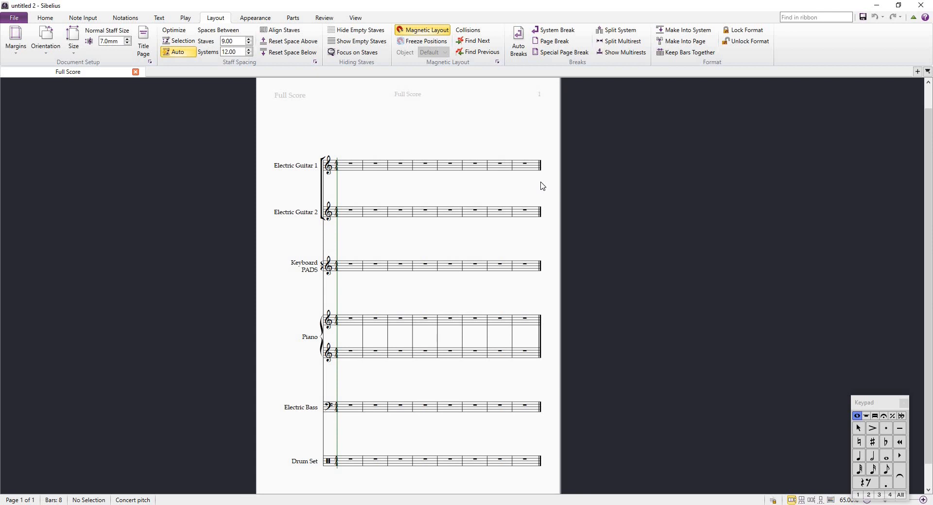
pyautogui.rightClick(439, 122)
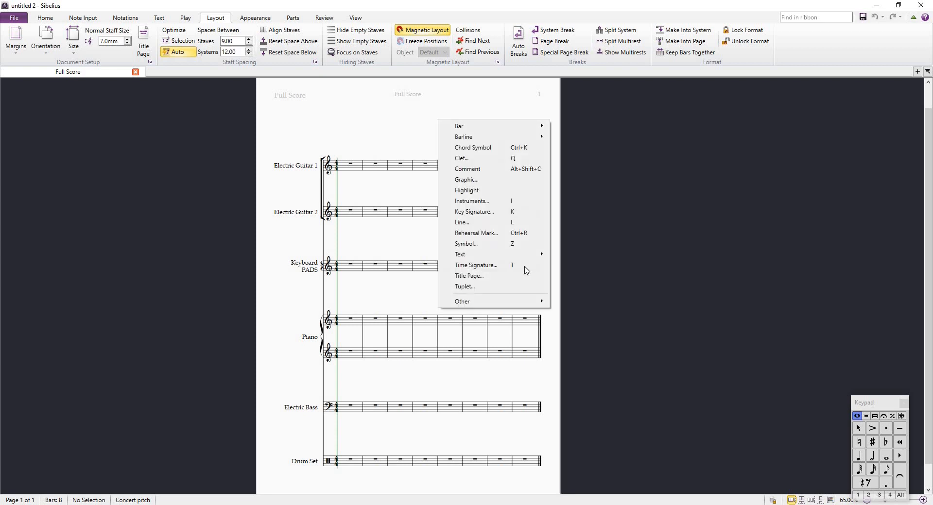
pyautogui.moveTo(524, 255)
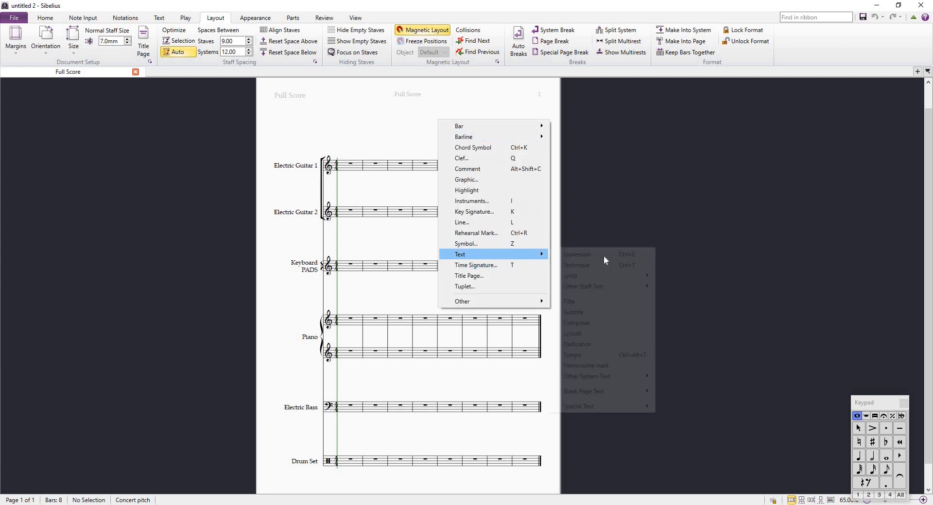
pyautogui.click(603, 302)
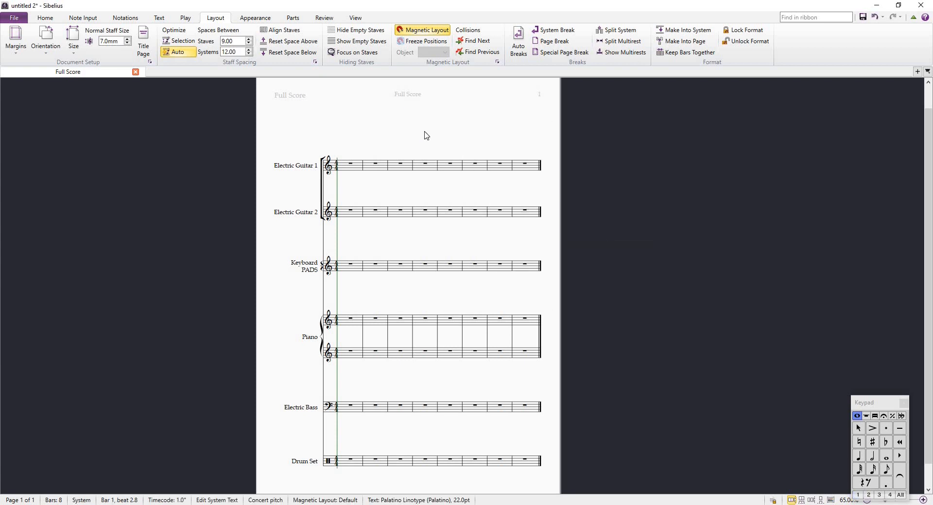
pyautogui.write('Hello Again!')
pyautogui.press('Escape')
pyautogui.press('Escape')
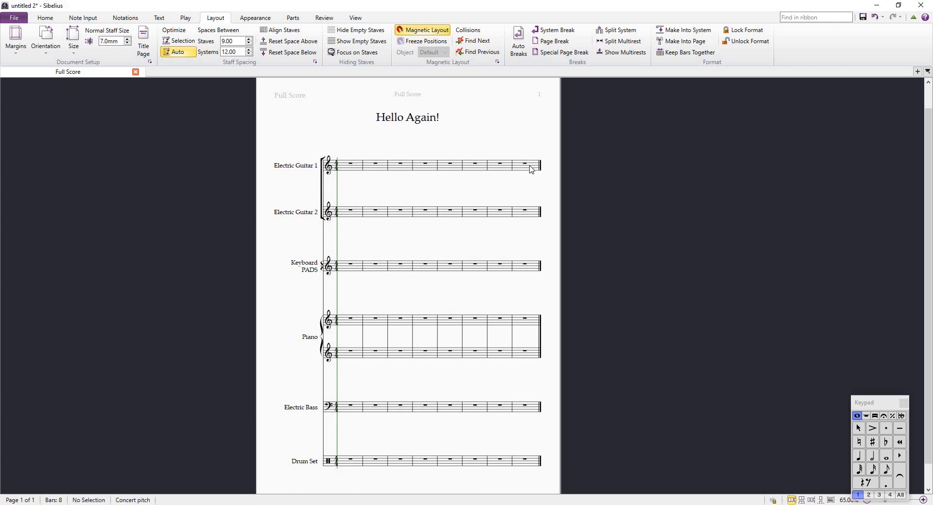
# Step: Add 200 bars after the last bar of the score, with the same length as the time signature
pyautogui.click(531, 169)
pyautogui.rightClick(525, 132)
pyautogui.moveTo(625, 136)
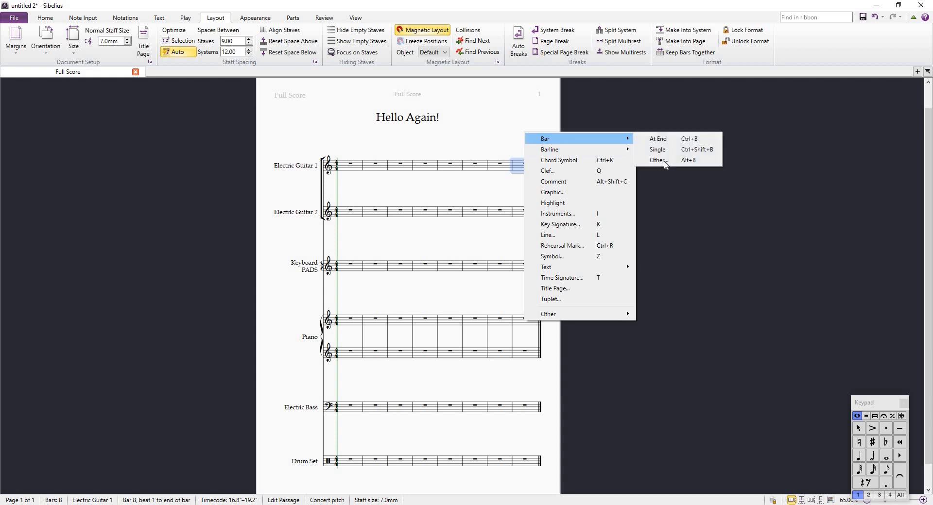
pyautogui.click(664, 162)
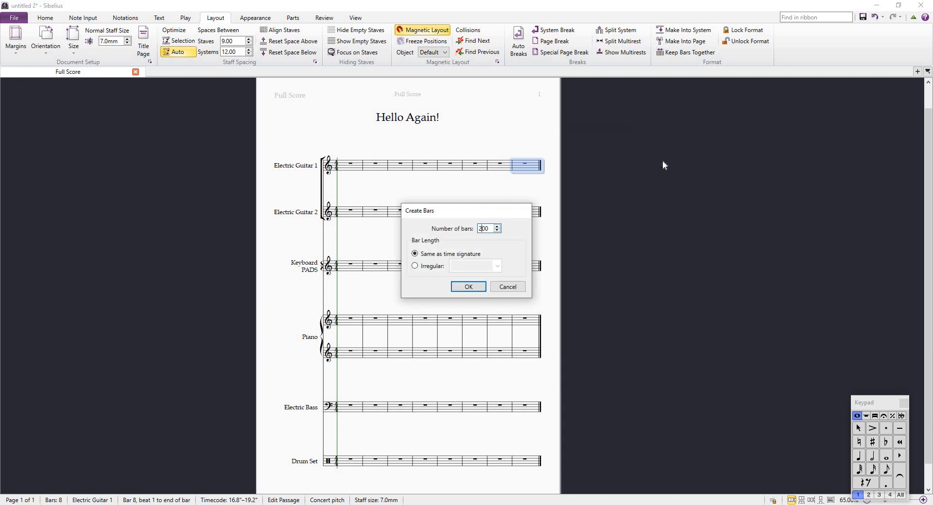
pyautogui.click(469, 287)
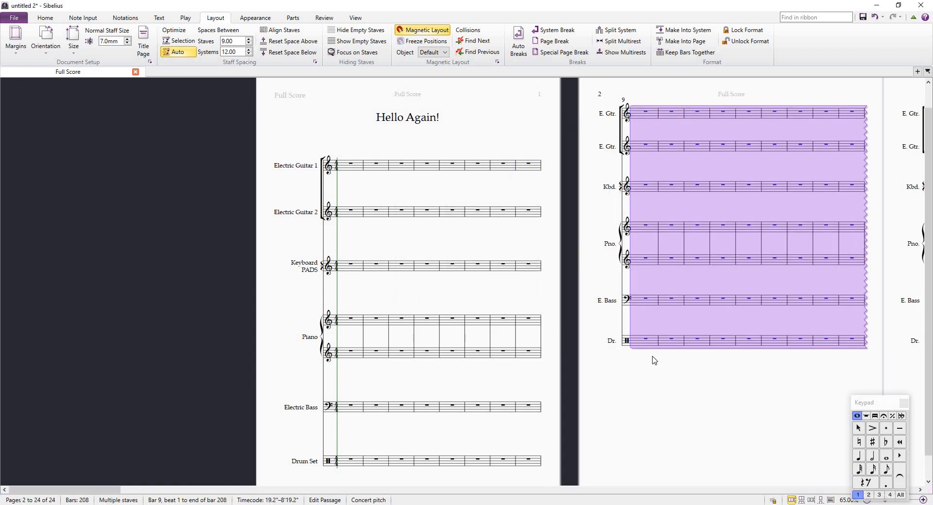
# Step: Look through the added pages up to the end of the score and back to the first page
pyautogui.moveTo(590, 329); pyautogui.dragTo(580, 291)
pyautogui.scroll(-1, 511, 287)
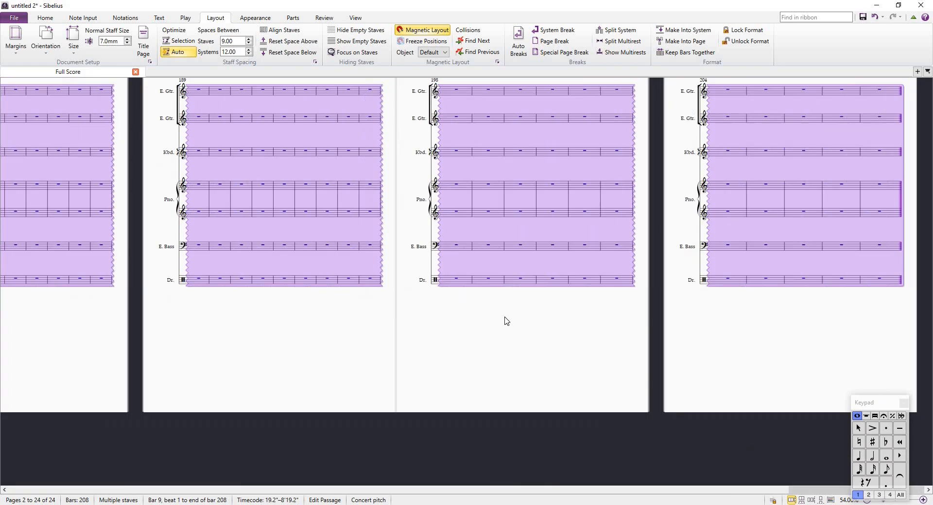
pyautogui.scroll(-1, 462, 413)
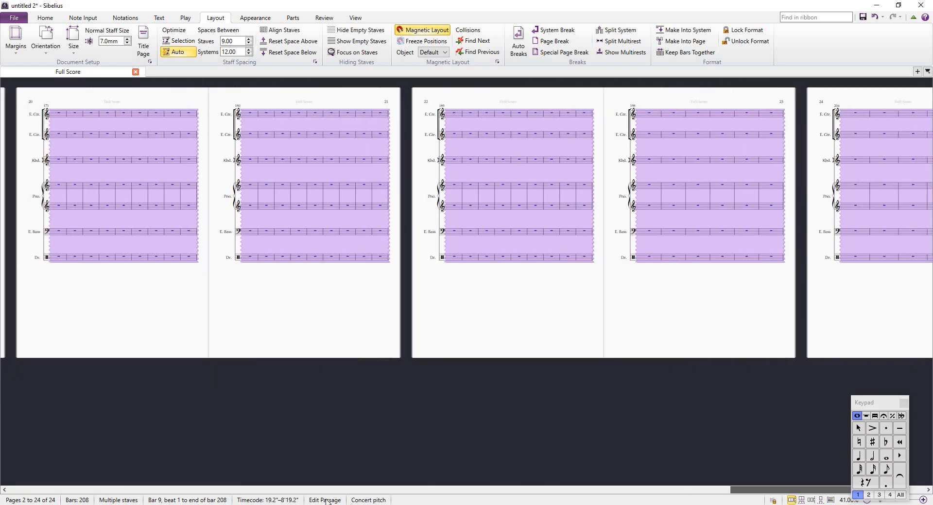
pyautogui.moveTo(328, 502); pyautogui.dragTo(54, 496)
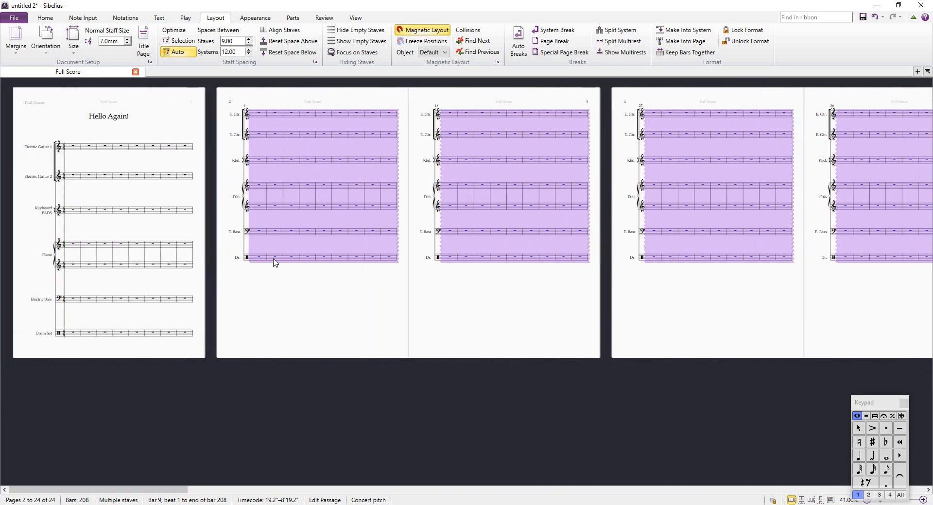
# Step: Undo the last staff spacing change on the pages after the first and clear the selection
pyautogui.hotkey('ctrl', 'z')
pyautogui.press('Escape')
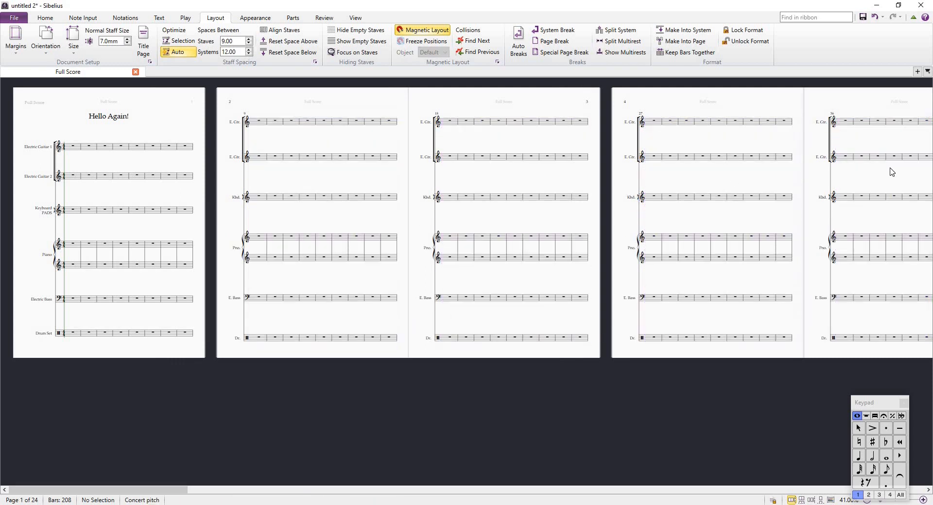
pyautogui.hscroll(8, 894, 173)
pyautogui.hscroll(-5, 227, 229)
pyautogui.hscroll(-3, 214, 208)
# Step: Add a composer text above bar 8 of Electric Guitar 1 on the first page with the composer's name and a question mark
pyautogui.click(184, 147)
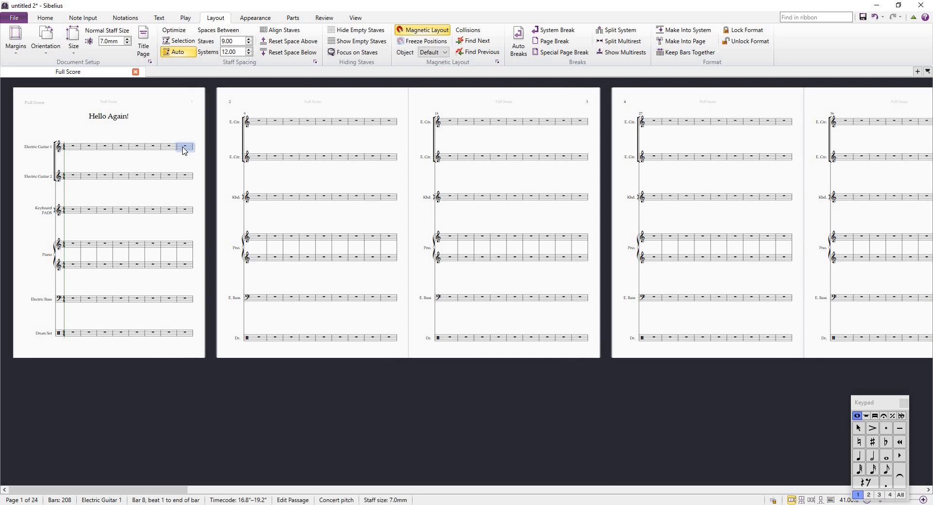
pyautogui.scroll(5, 183, 141)
pyautogui.rightClick(259, 134)
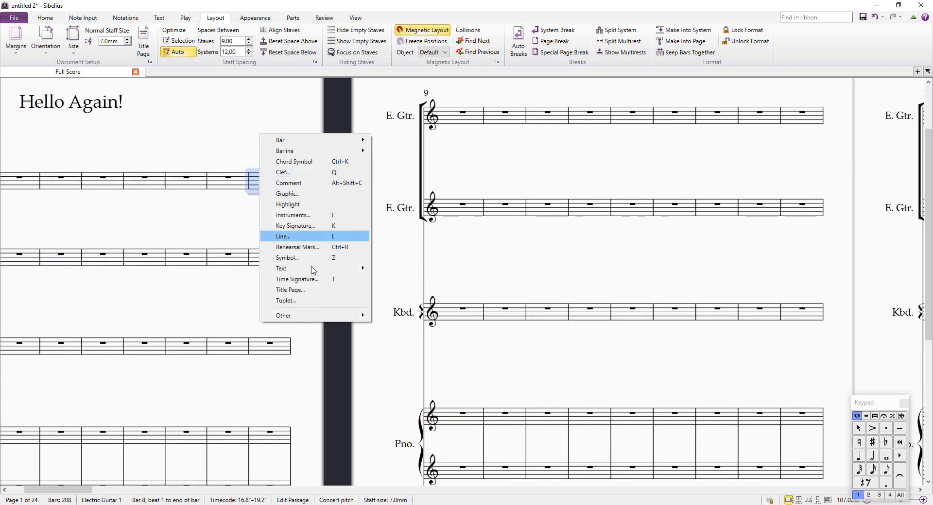
pyautogui.moveTo(313, 269)
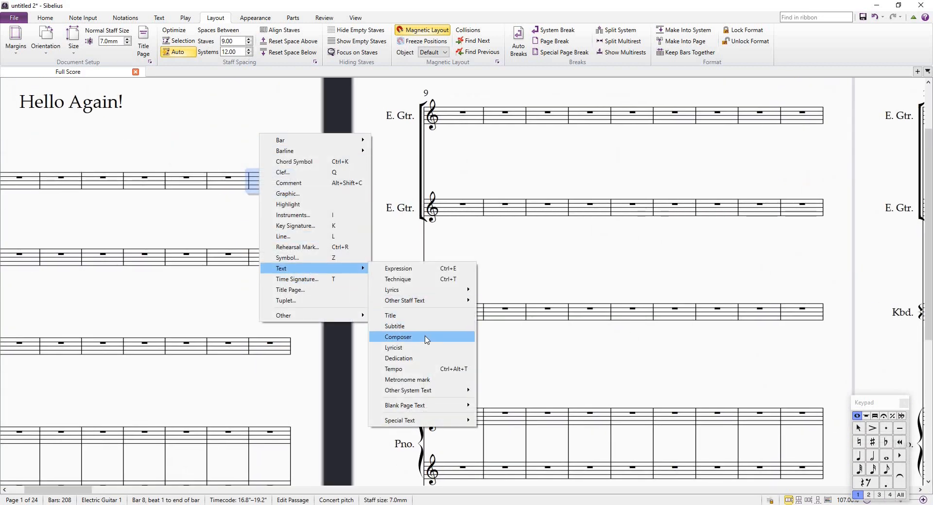
pyautogui.click(428, 338)
pyautogui.write('L. Ri')
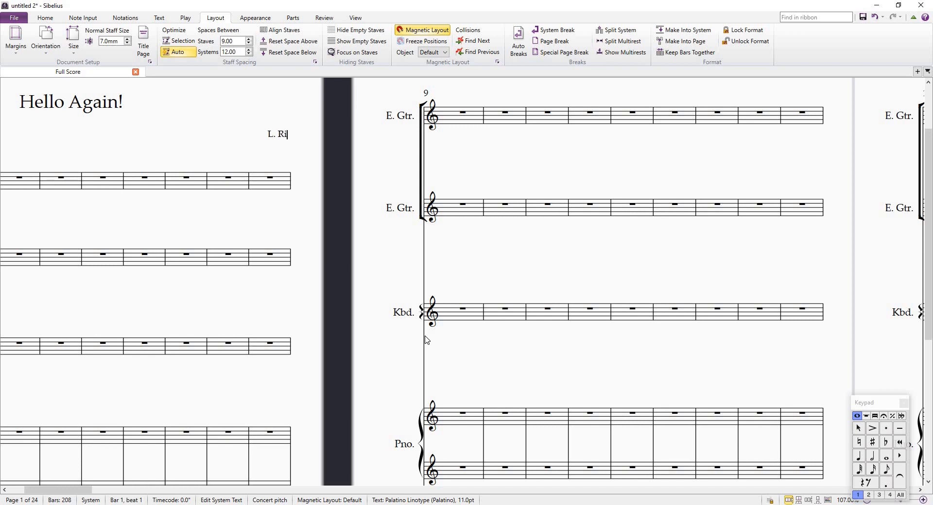
pyautogui.write('ct')
pyautogui.press('BackSpace')
pyautogui.write('h')
pyautogui.press('BackSpace')
pyautogui.press('BackSpace')
pyautogui.write('tchie')
pyautogui.write('? ')
# Step: Add a second line in italics reading "Arranged by Me!!" below the composer's name
pyautogui.write('Arrange')
pyautogui.write('d by ')
pyautogui.write('M')
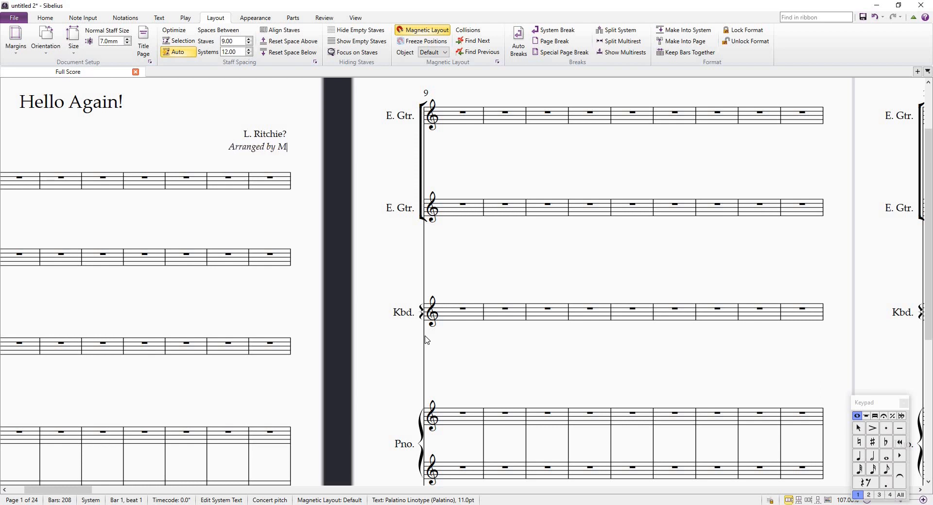
pyautogui.write('e!!')
pyautogui.press('Escape')
pyautogui.press('Escape')
# Step: Save the new score to the Desktop as Hello Again!.sib
pyautogui.hotkey('ctrl', '-')
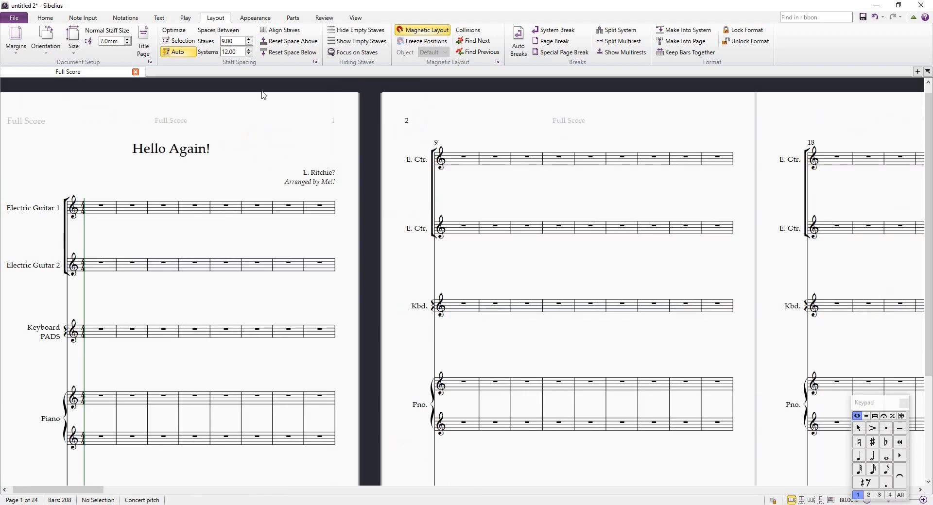
pyautogui.press('Home')
pyautogui.click(18, 22)
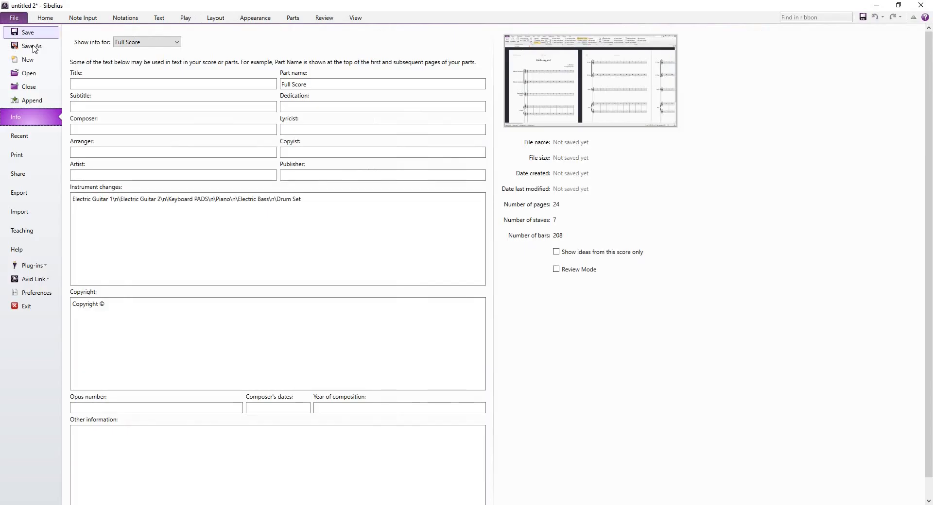
pyautogui.click(34, 46)
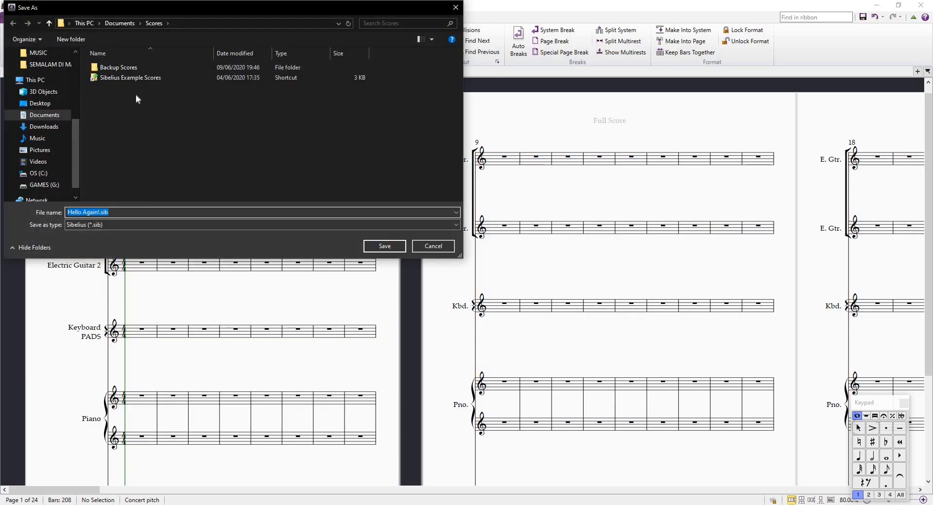
pyautogui.click(52, 104)
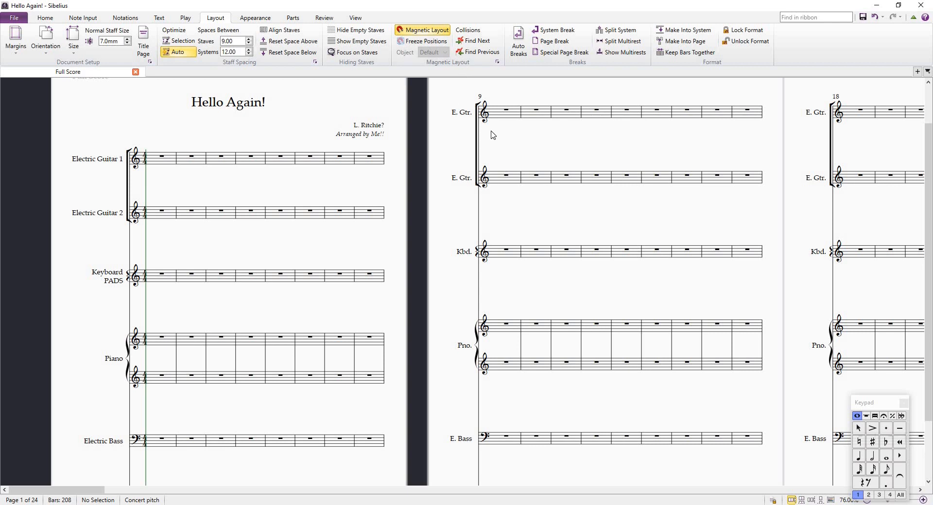
# Step: Review the first page of the Hello Again! score and close the score
pyautogui.hotkey('ctrl', '-')
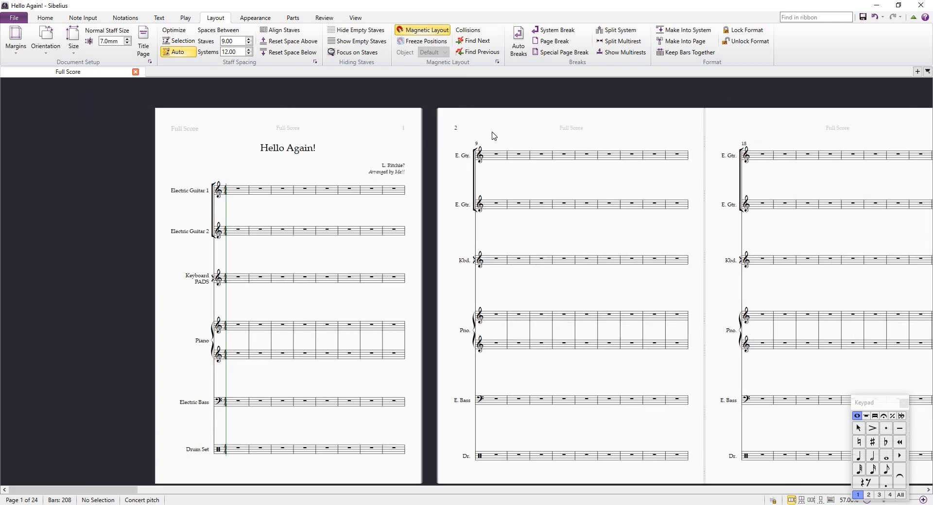
pyautogui.keyDown('ctrl'); pyautogui.scroll(2, 364, 214); pyautogui.keyUp('ctrl')
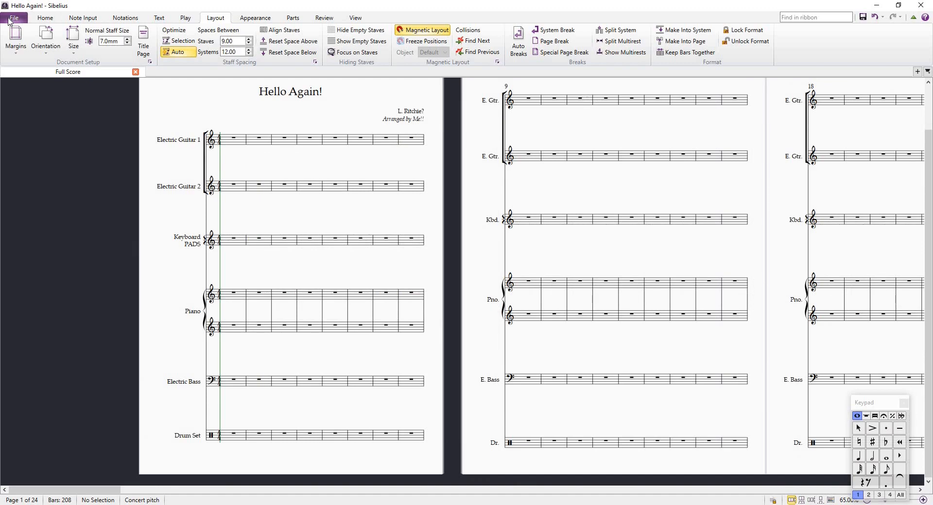
pyautogui.click(14, 17)
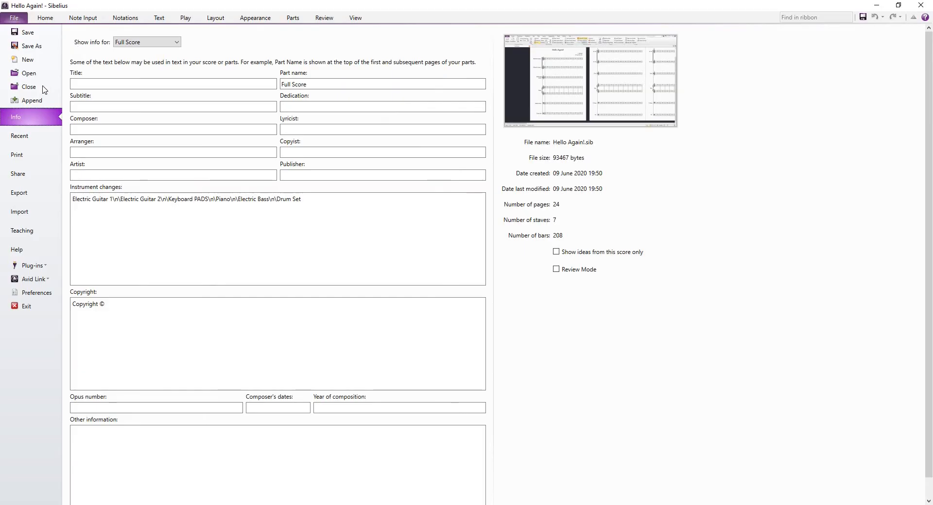
pyautogui.click(43, 87)
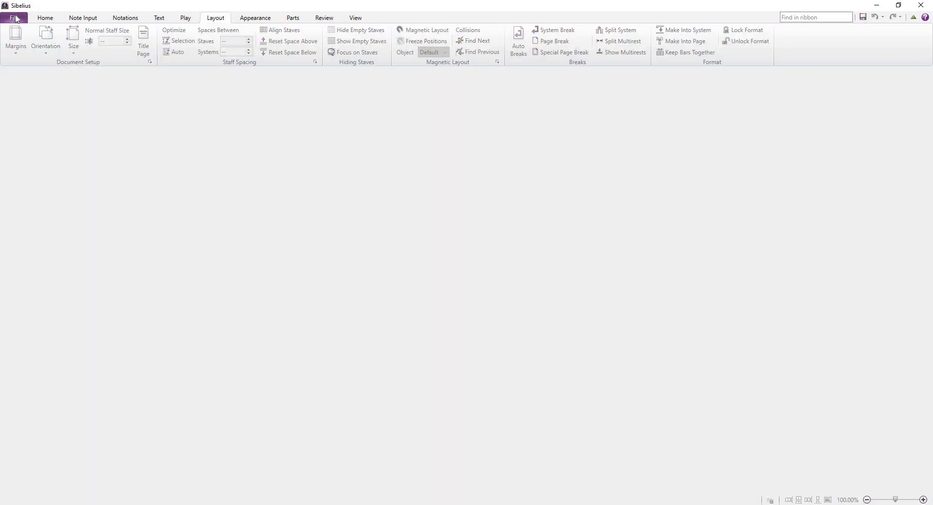
# Step: Create a new score from the Mpo-Mpyo template in the MY LAYOUT category, keeping its A3 portrait page and 4/4 time signature
pyautogui.click(15, 18)
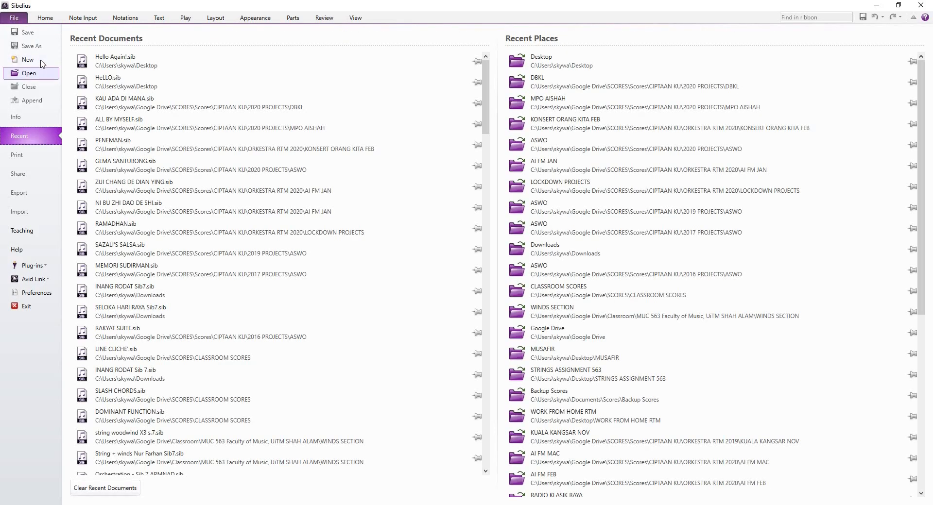
pyautogui.click(42, 61)
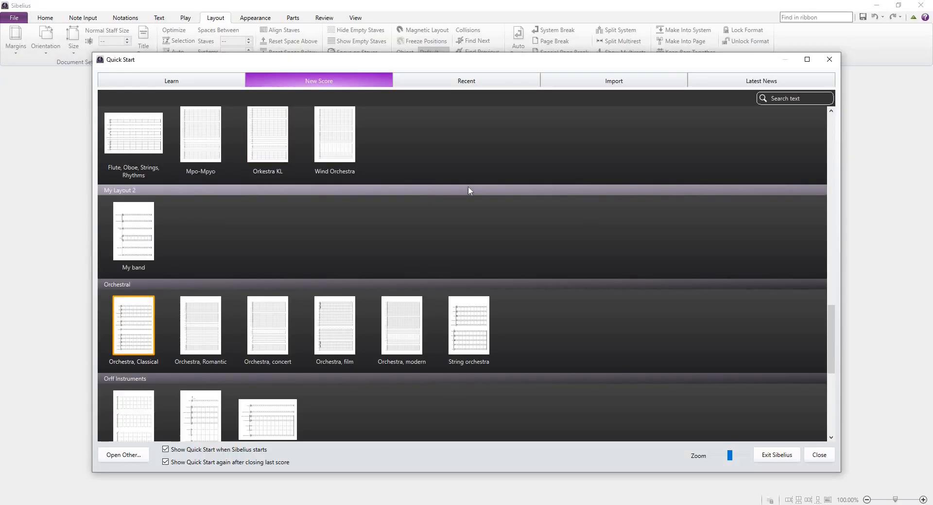
pyautogui.scroll(2, 483, 184)
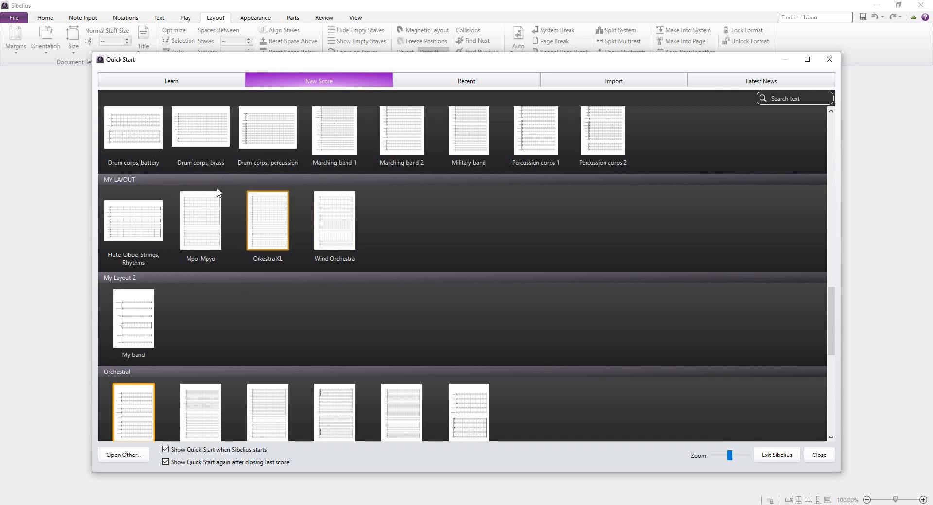
pyautogui.click(208, 232)
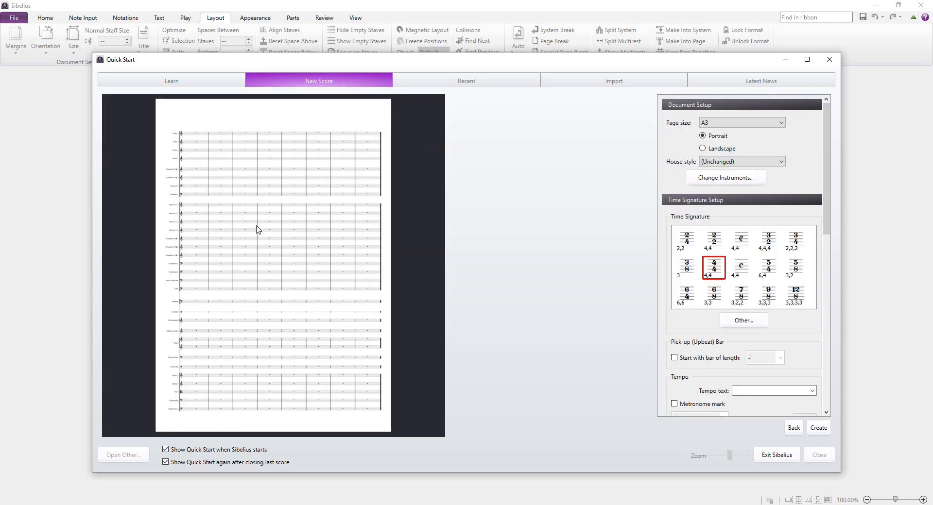
pyautogui.click(820, 428)
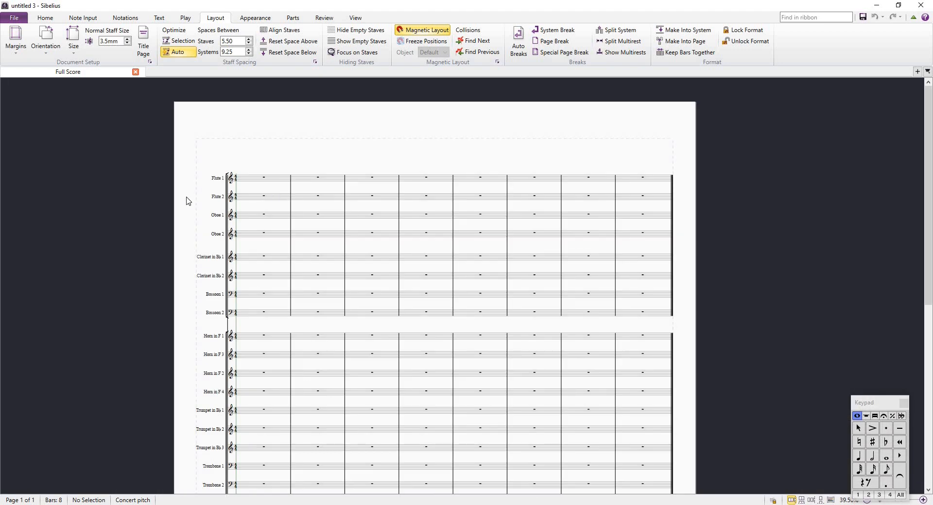
# Step: Look through the new orchestral score's staves from the woodwinds and brass down to the percussion, rhythm section and strings
pyautogui.keyDown('ctrl'); pyautogui.scroll(3, 309, 285); pyautogui.keyUp('ctrl')
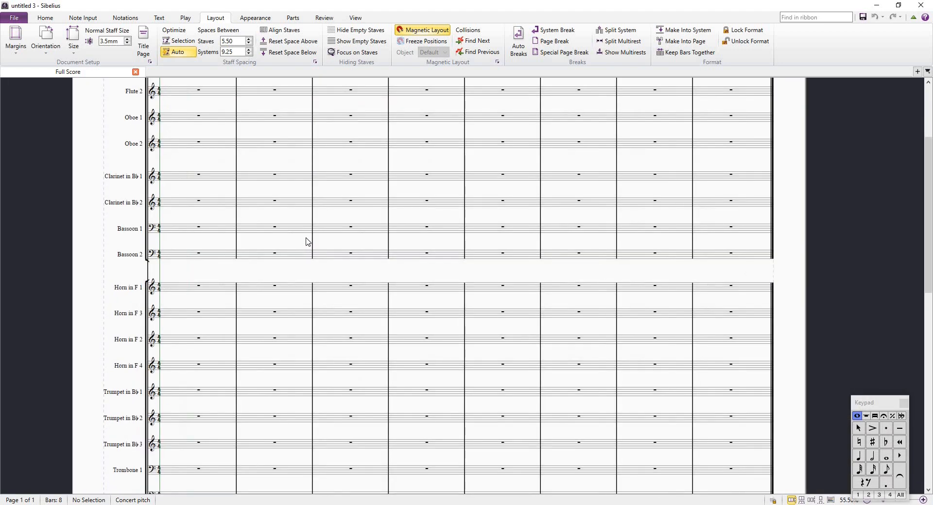
pyautogui.keyDown('ctrl'); pyautogui.scroll(-1, 308, 241); pyautogui.keyUp('ctrl')
pyautogui.moveTo(931, 176); pyautogui.dragTo(165, 148)
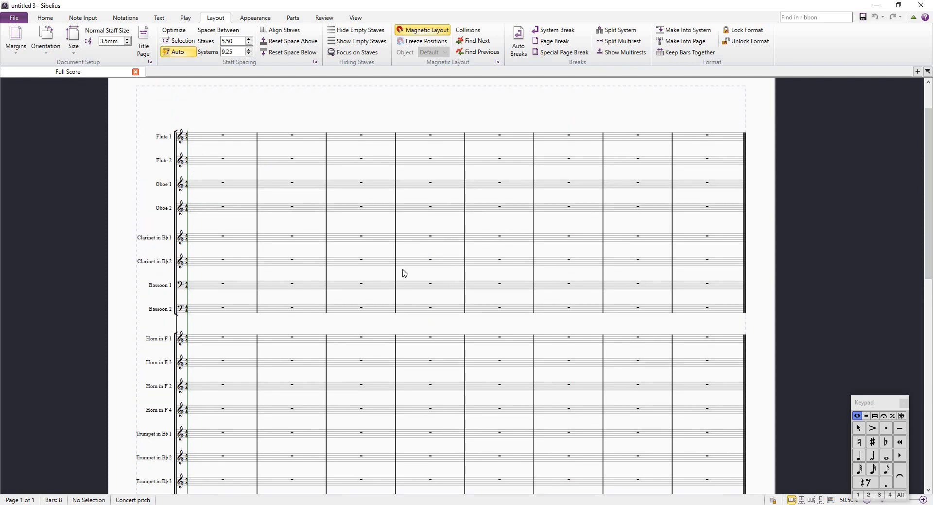
pyautogui.scroll(-1, 813, 211)
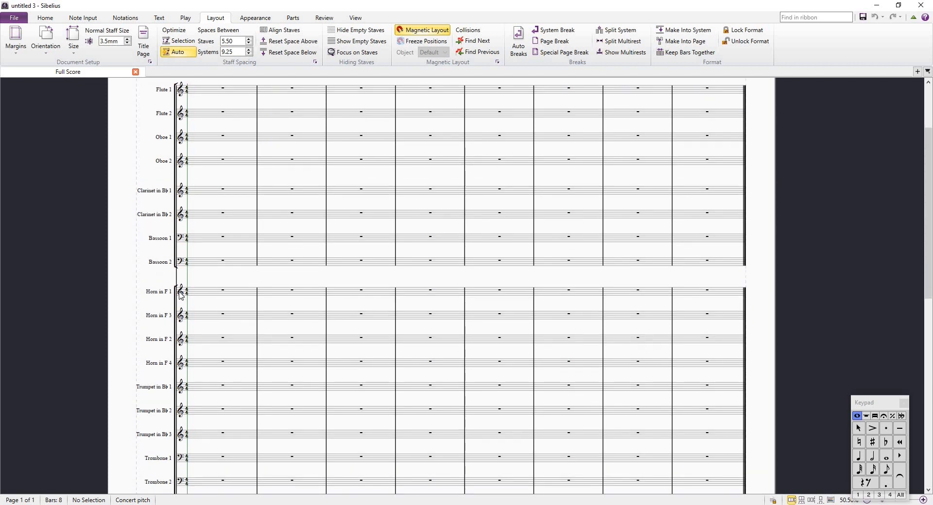
pyautogui.scroll(-4, 180, 295)
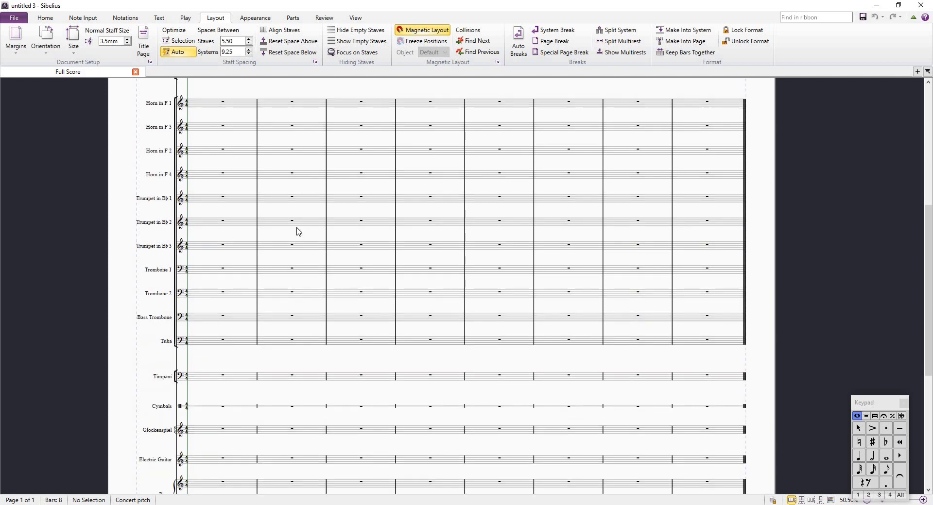
pyautogui.keyDown('ctrl'); pyautogui.scroll(-1, 209, 319); pyautogui.keyUp('ctrl')
pyautogui.scroll(-2, 233, 259)
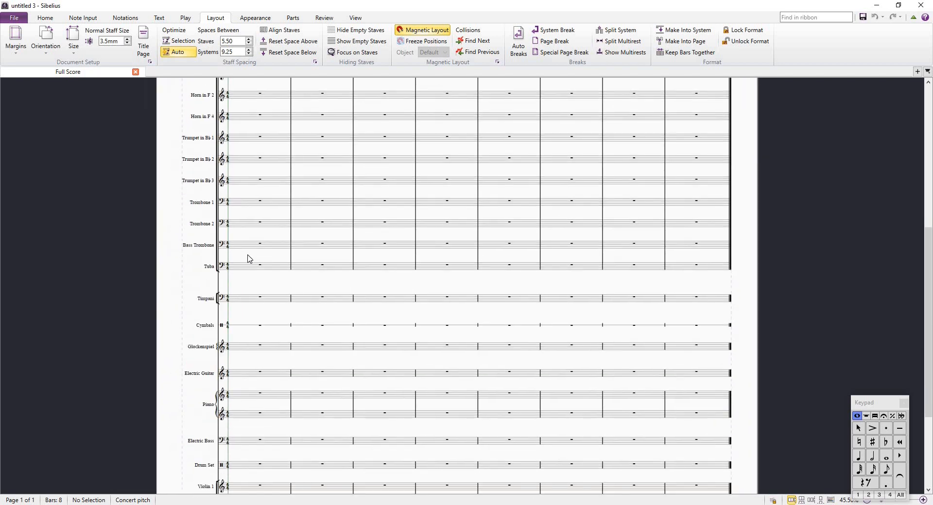
pyautogui.keyDown('ctrl'); pyautogui.scroll(-3, 358, 291); pyautogui.keyUp('ctrl')
pyautogui.keyDown('ctrl'); pyautogui.scroll(2, 413, 292); pyautogui.keyUp('ctrl')
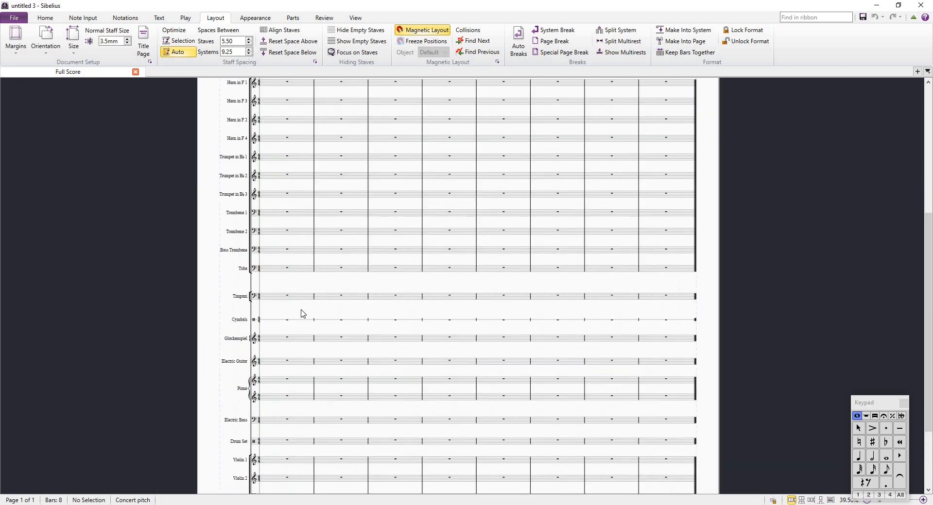
pyautogui.keyDown('ctrl'); pyautogui.scroll(3, 301, 313); pyautogui.keyUp('ctrl')
pyautogui.scroll(-2, 102, 243)
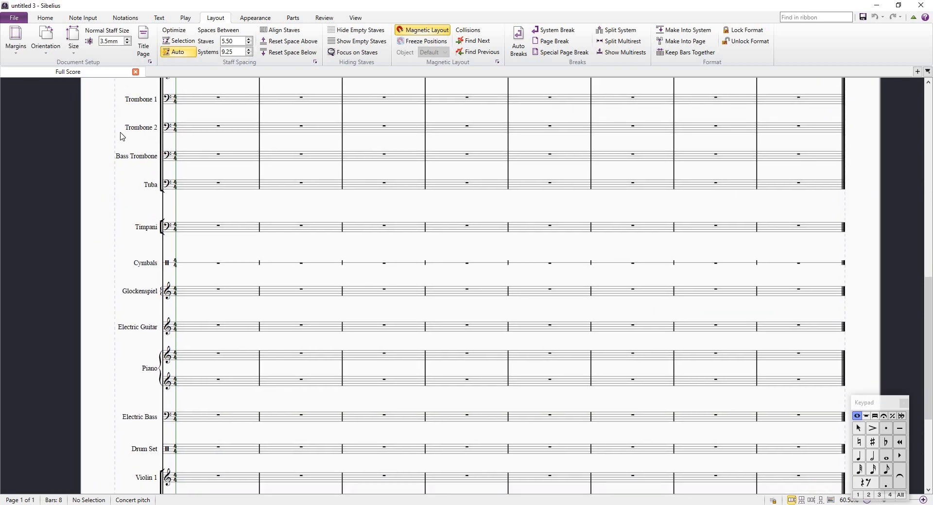
pyautogui.scroll(1, 131, 146)
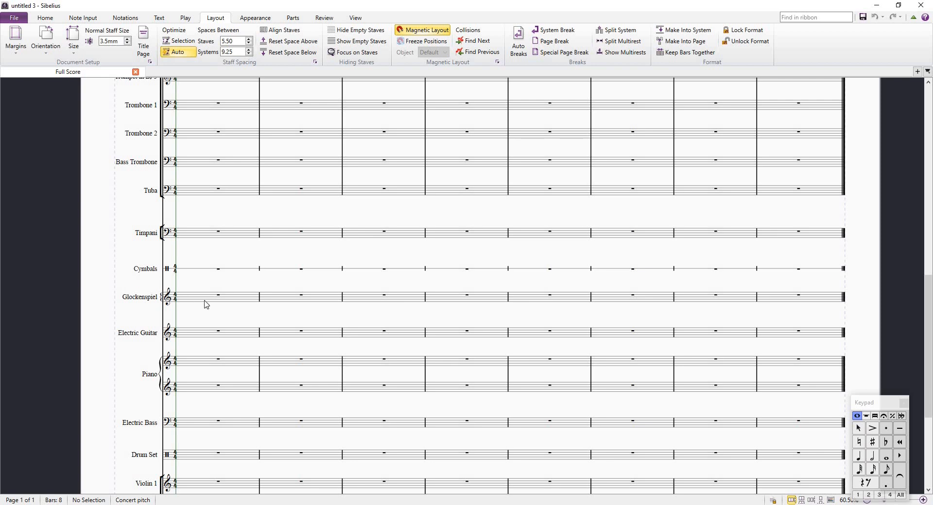
pyautogui.scroll(-1, 220, 316)
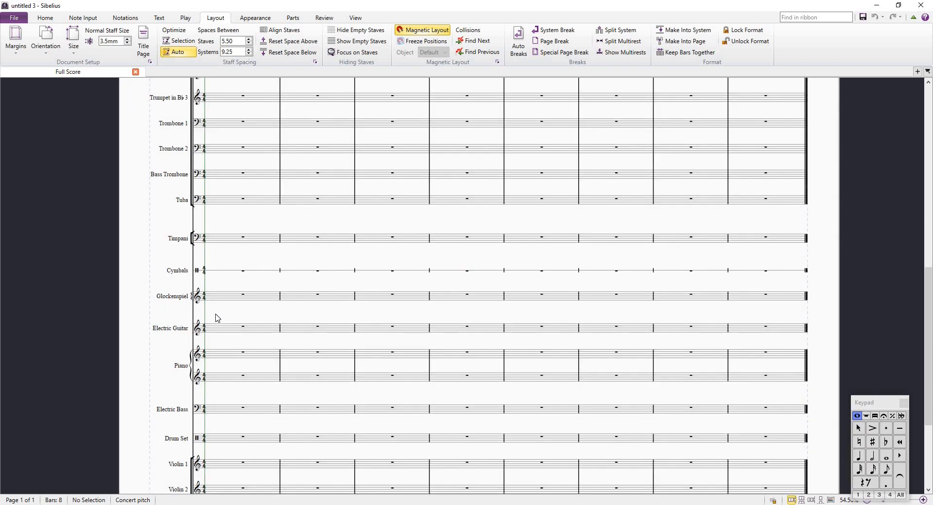
pyautogui.moveTo(147, 283); pyautogui.dragTo(166, 257)
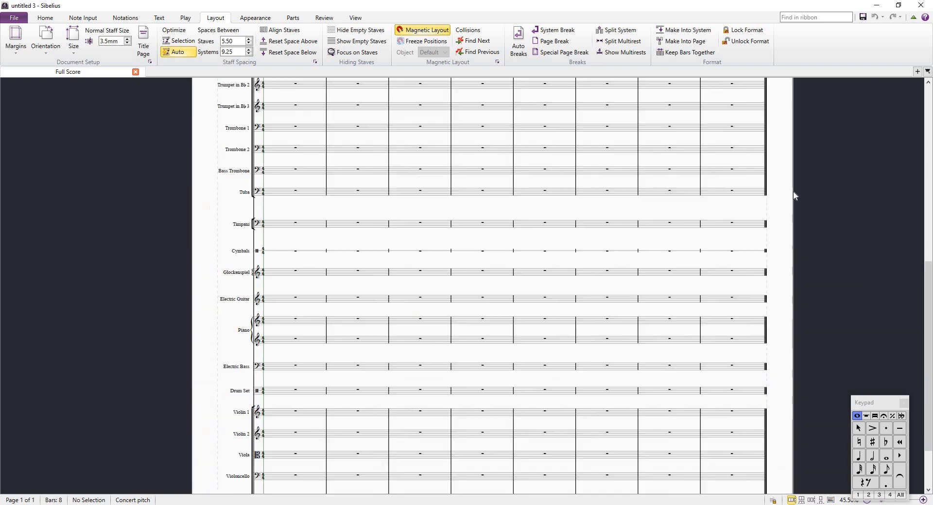
pyautogui.hotkey('ctrl', '-')
pyautogui.moveTo(788, 145); pyautogui.dragTo(771, 210)
pyautogui.scroll(-3, 759, 218)
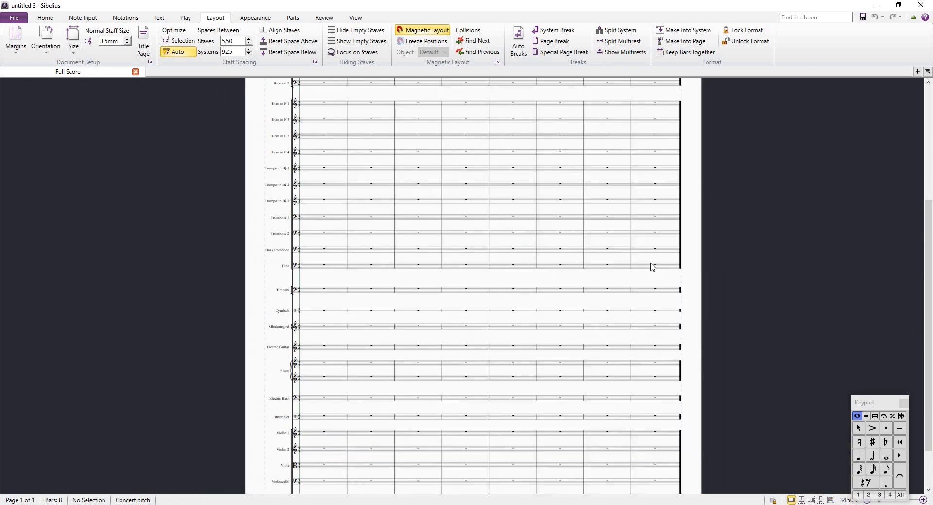
pyautogui.scroll(4, 652, 268)
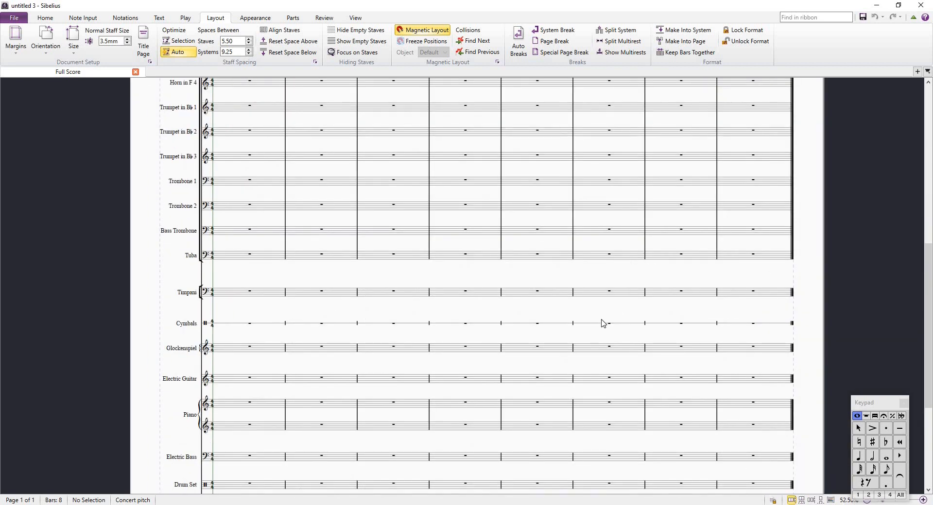
# Step: Check the score's instruments in Add or Remove Instruments without changing anything, and view the full page of staves
pyautogui.press('i')
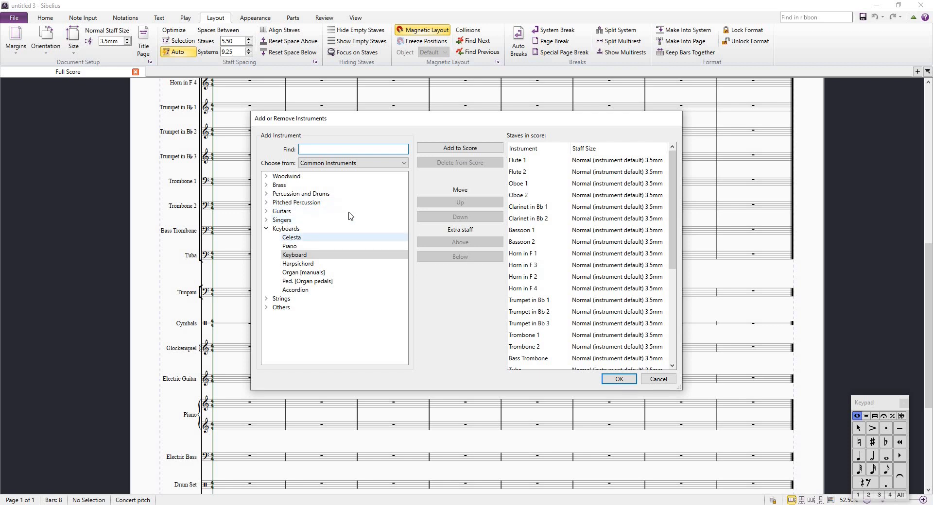
pyautogui.click(658, 379)
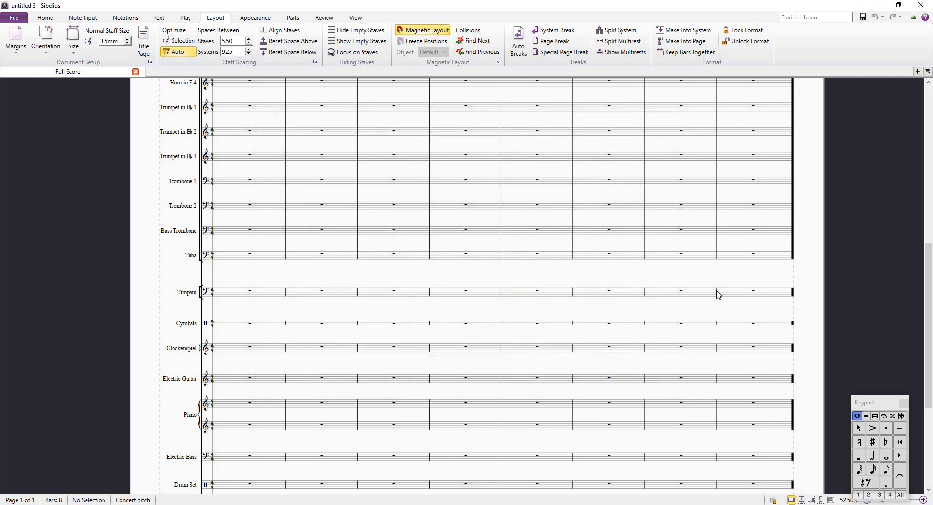
pyautogui.scroll(-3, 718, 294)
pyautogui.moveTo(680, 225); pyautogui.dragTo(690, 317)
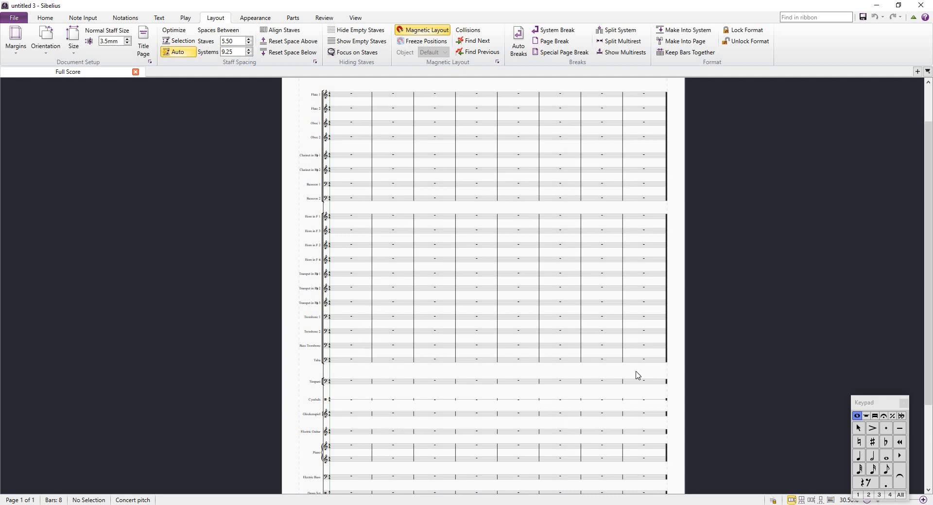
pyautogui.moveTo(686, 339); pyautogui.dragTo(688, 308)
pyautogui.scroll(-3, 685, 314)
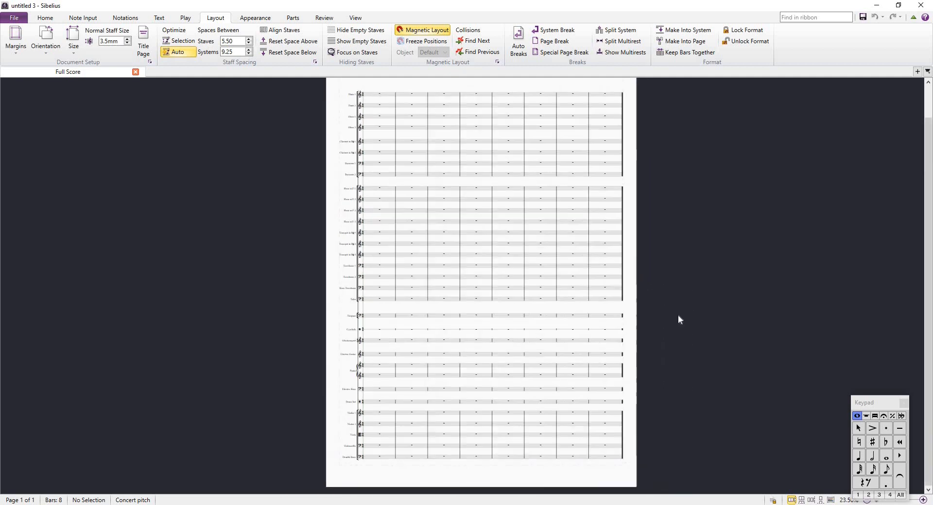
# Step: Close both untitled scores, the orchestral one and the smaller one with flute, oboe, rhythm section and strings
pyautogui.scroll(2, 678, 314)
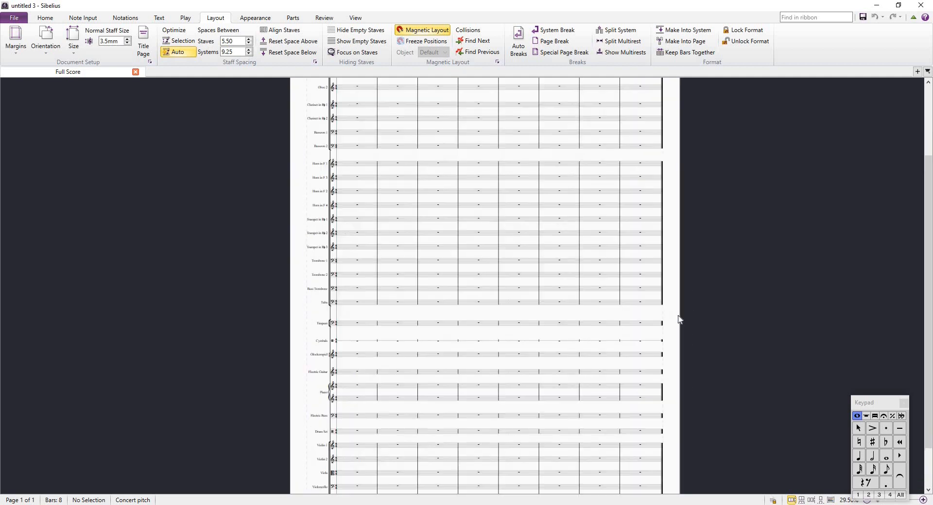
pyautogui.click(12, 19)
pyautogui.click(25, 88)
pyautogui.click(23, 21)
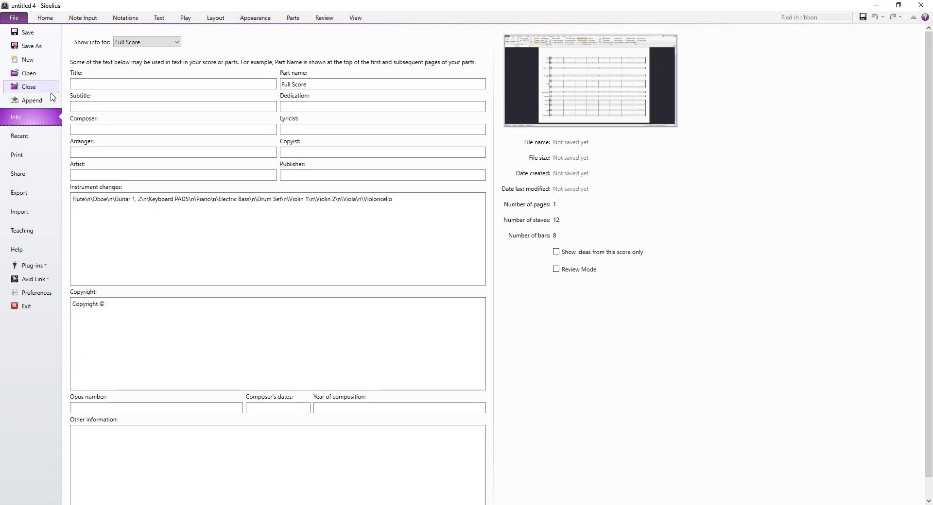
pyautogui.click(47, 88)
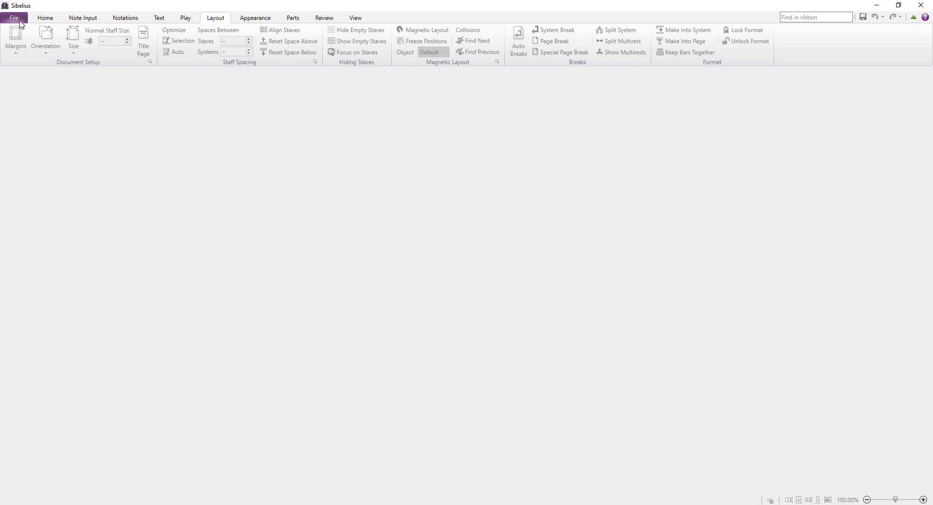
# Step: Open the HeLLO score, leaving the missing Palatino font unchanged, and view its first pages up close
pyautogui.click(22, 21)
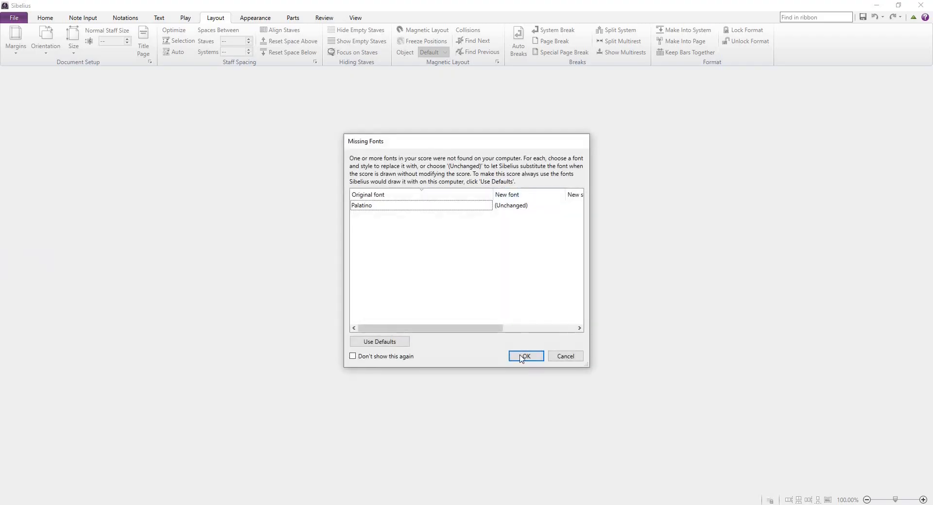
pyautogui.click(525, 357)
pyautogui.scroll(4, 475, 217)
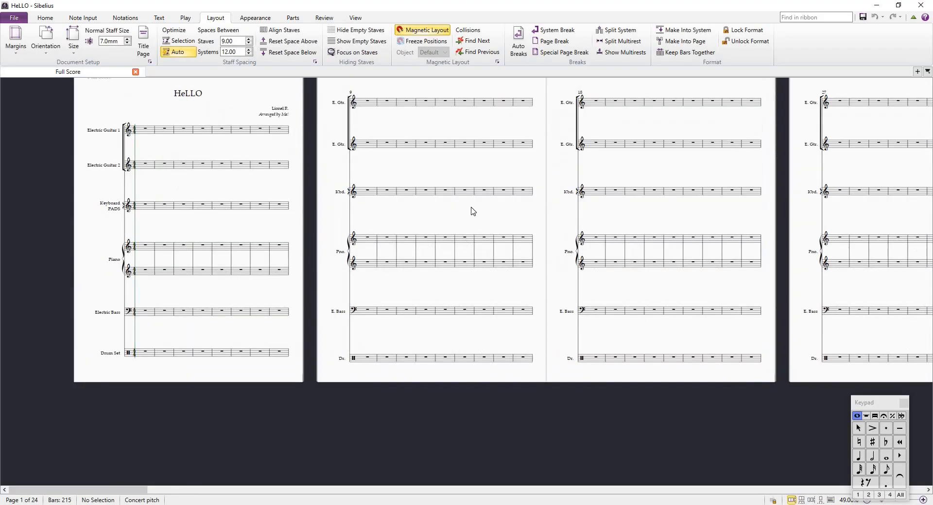
pyautogui.scroll(-3, 496, 188)
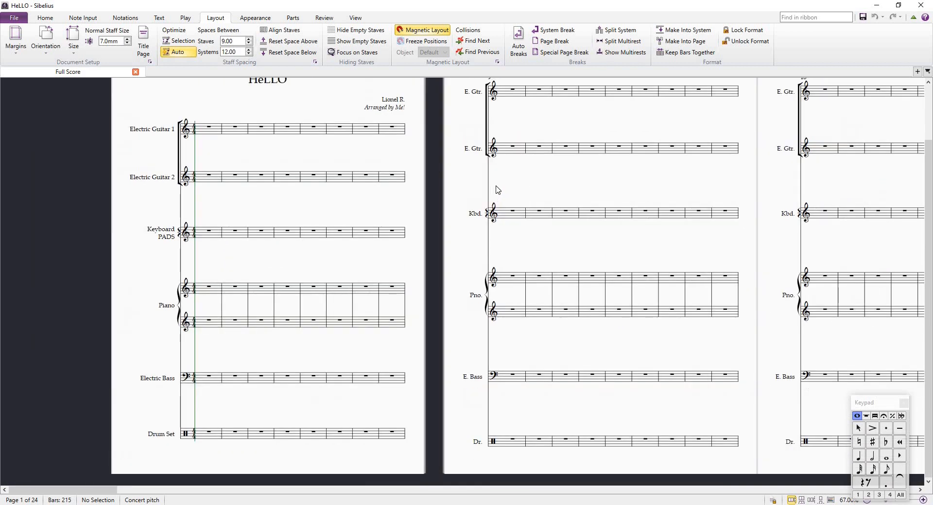